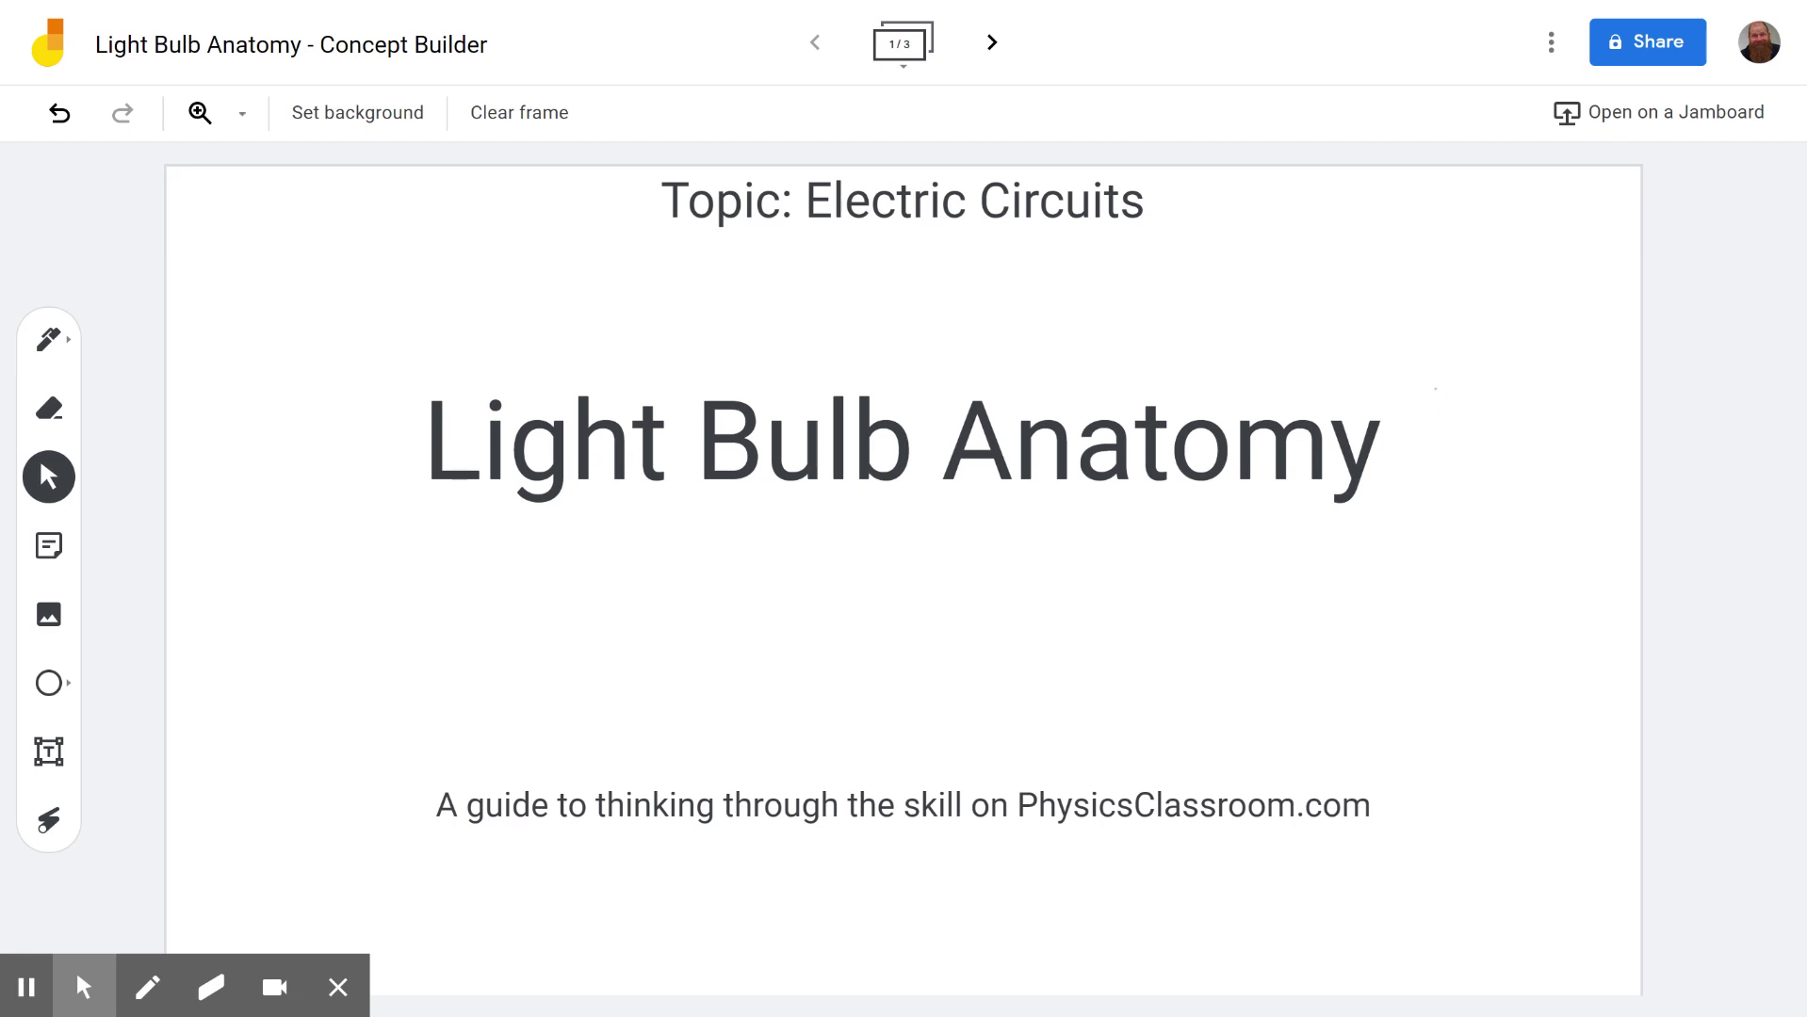
- Advance from frame 1/3 to frame 2/3, the labeled light bulb anatomy diagram
{"action": "left_click", "coordinate": [991, 42]}
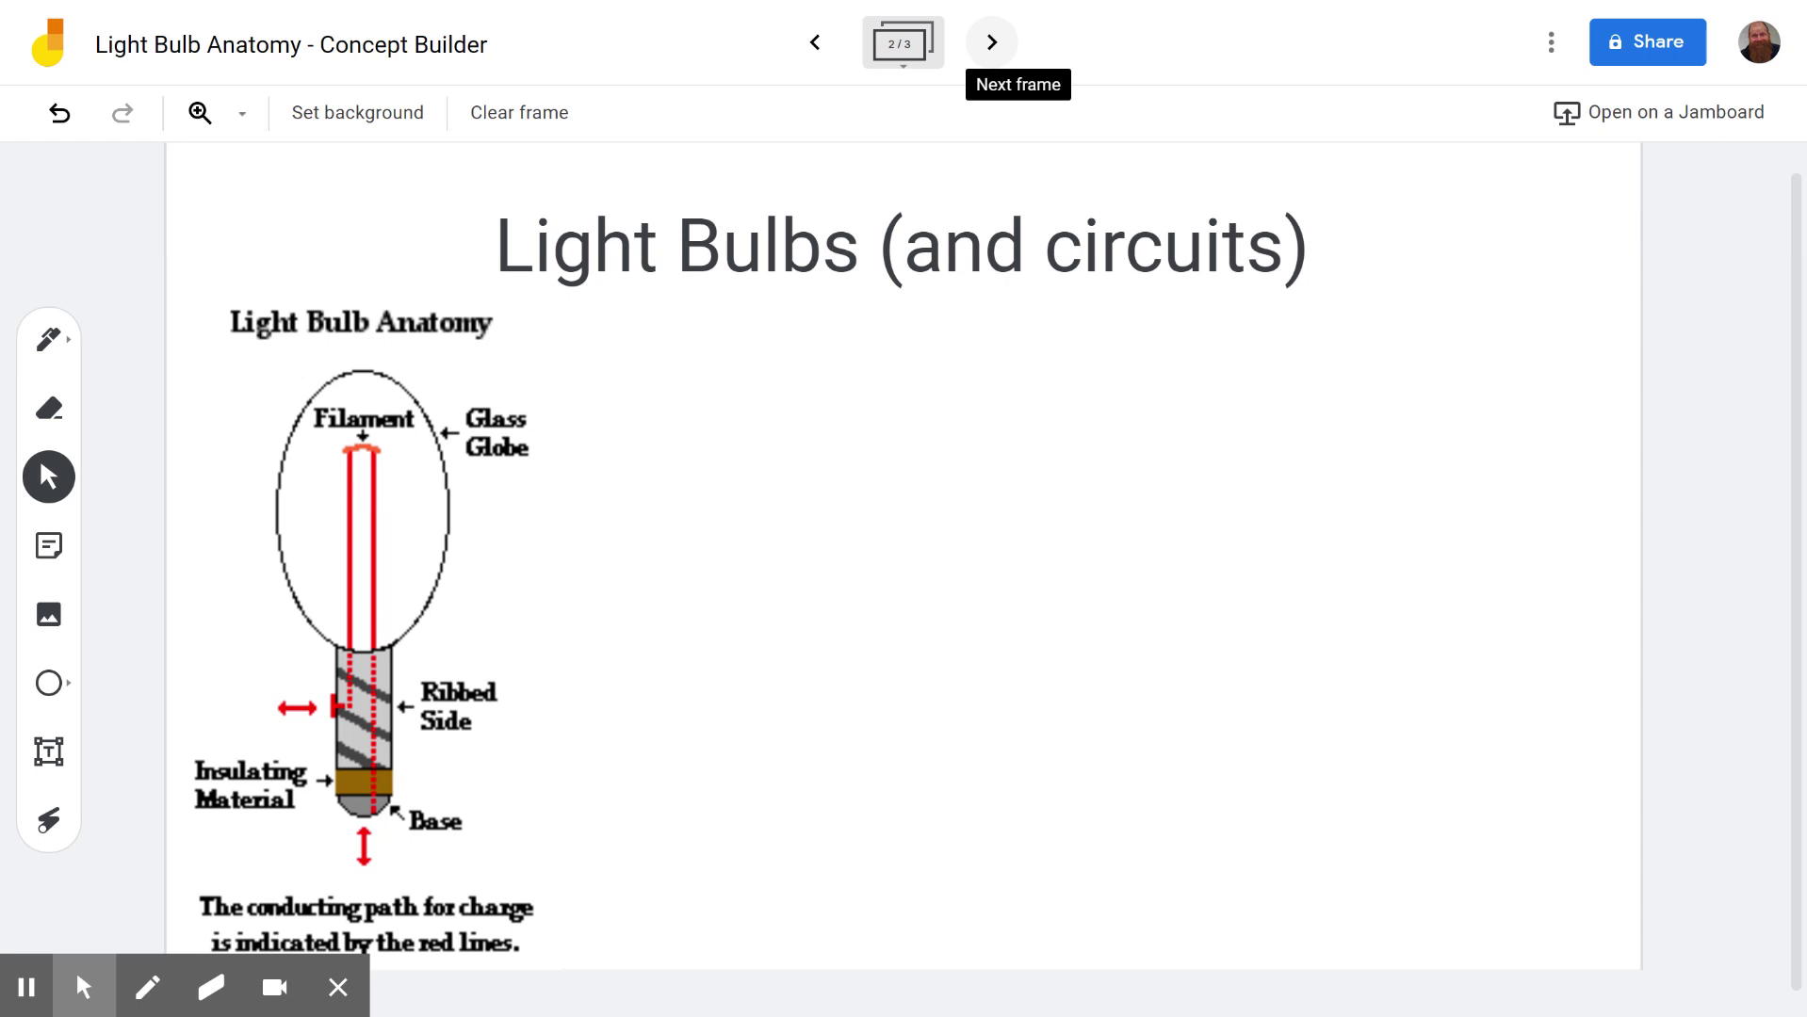
{"action": "left_click", "coordinate": [48, 340]}
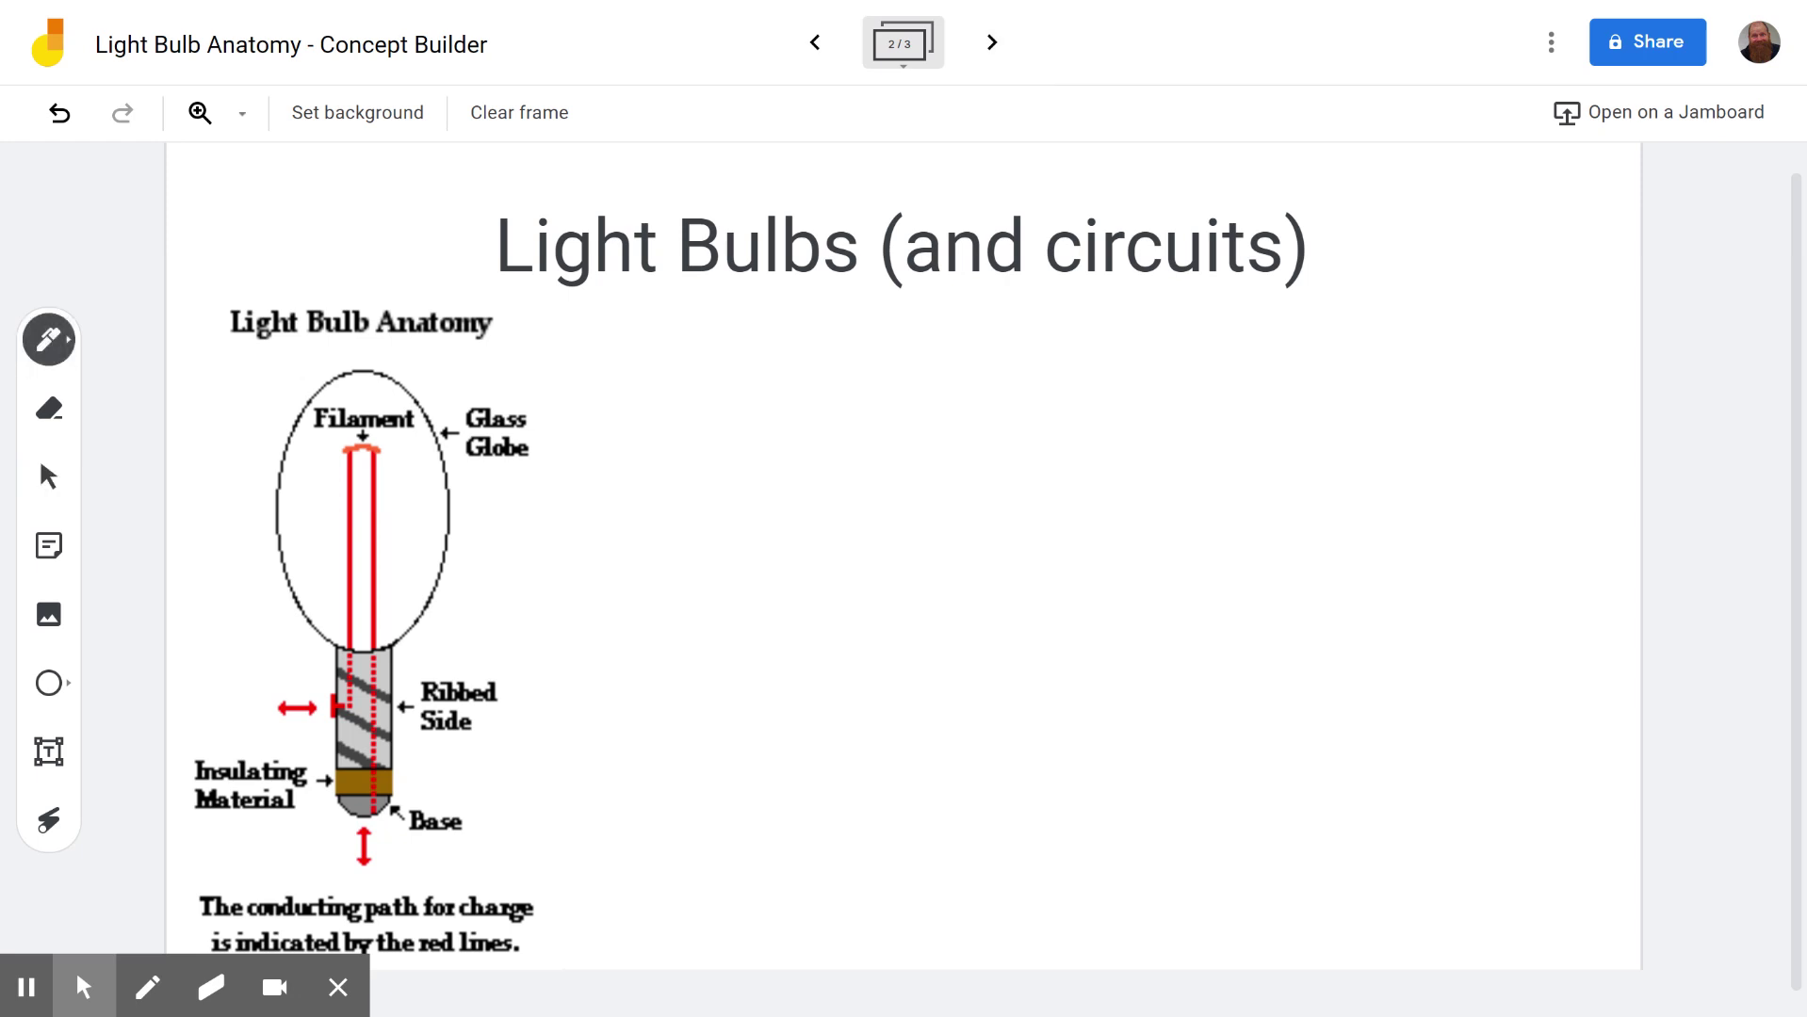
{"action": "left_click", "coordinate": [48, 821]}
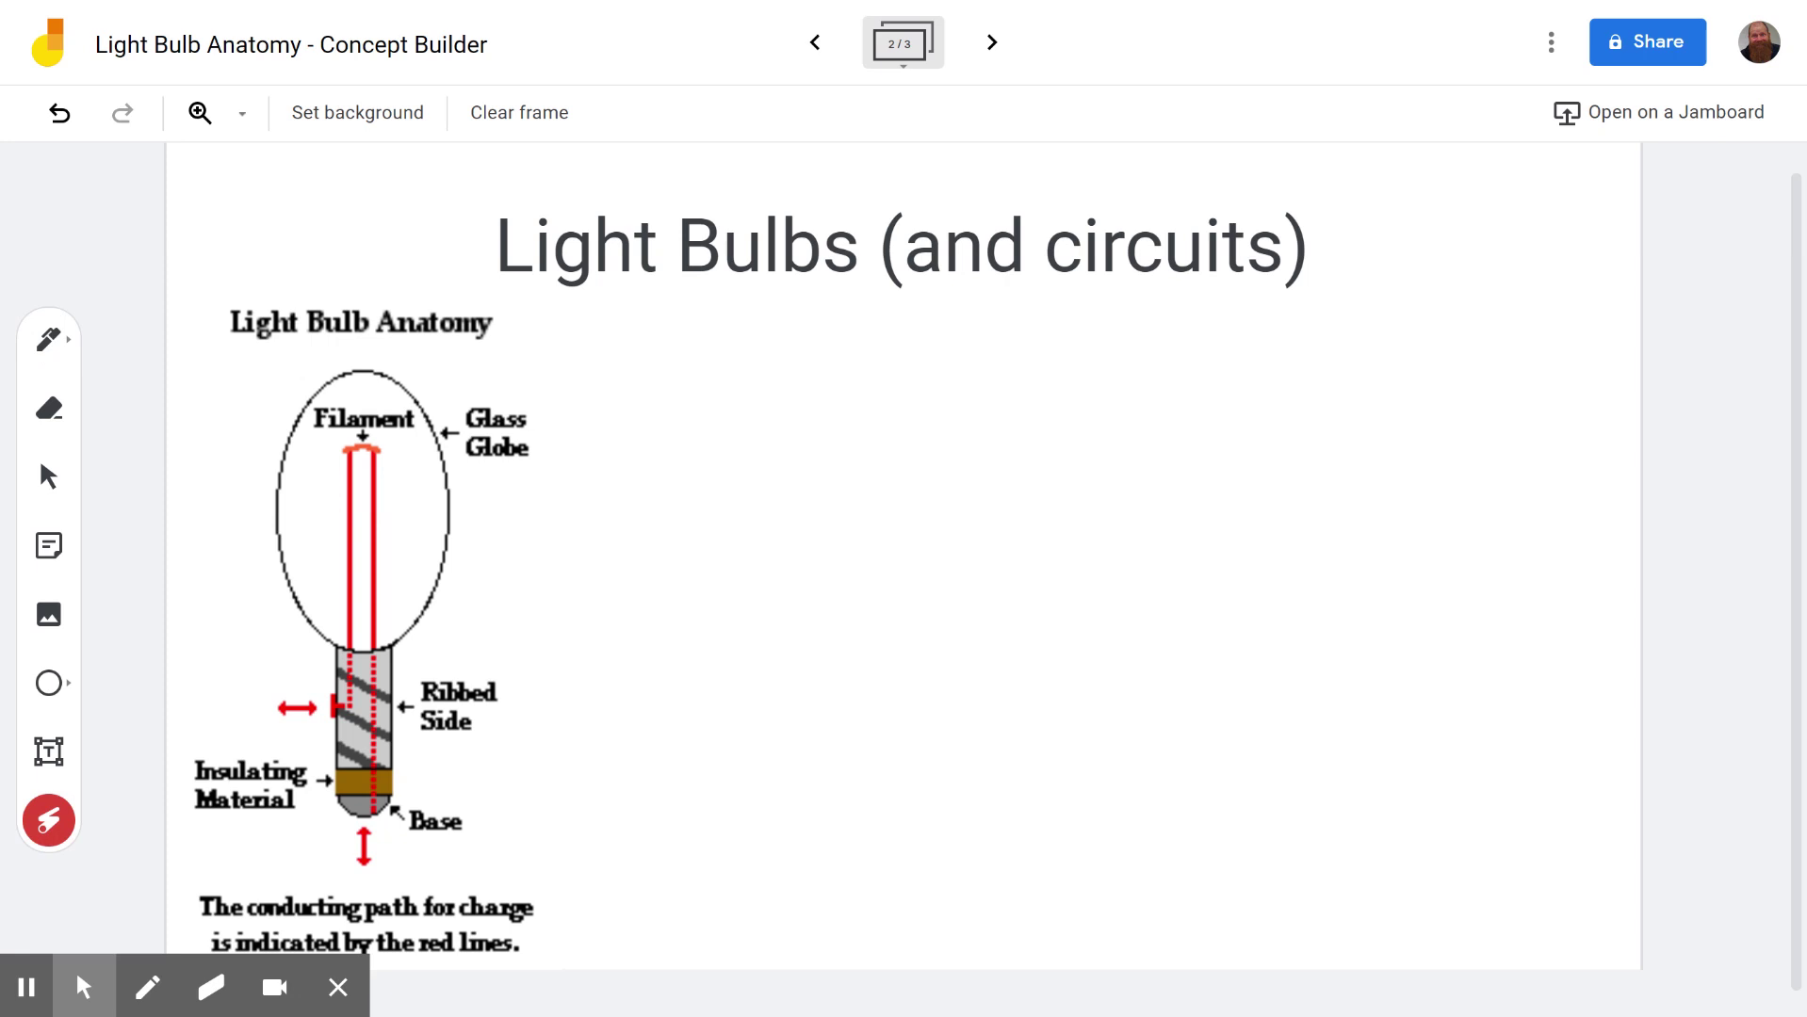
{"action": "mouse_move", "coordinate": [405, 671]}
{"action": "left_mouse_down"}
{"action": "mouse_move", "coordinate": [261, 540]}
{"action": "mouse_move", "coordinate": [485, 545]}
{"action": "left_mouse_up"}
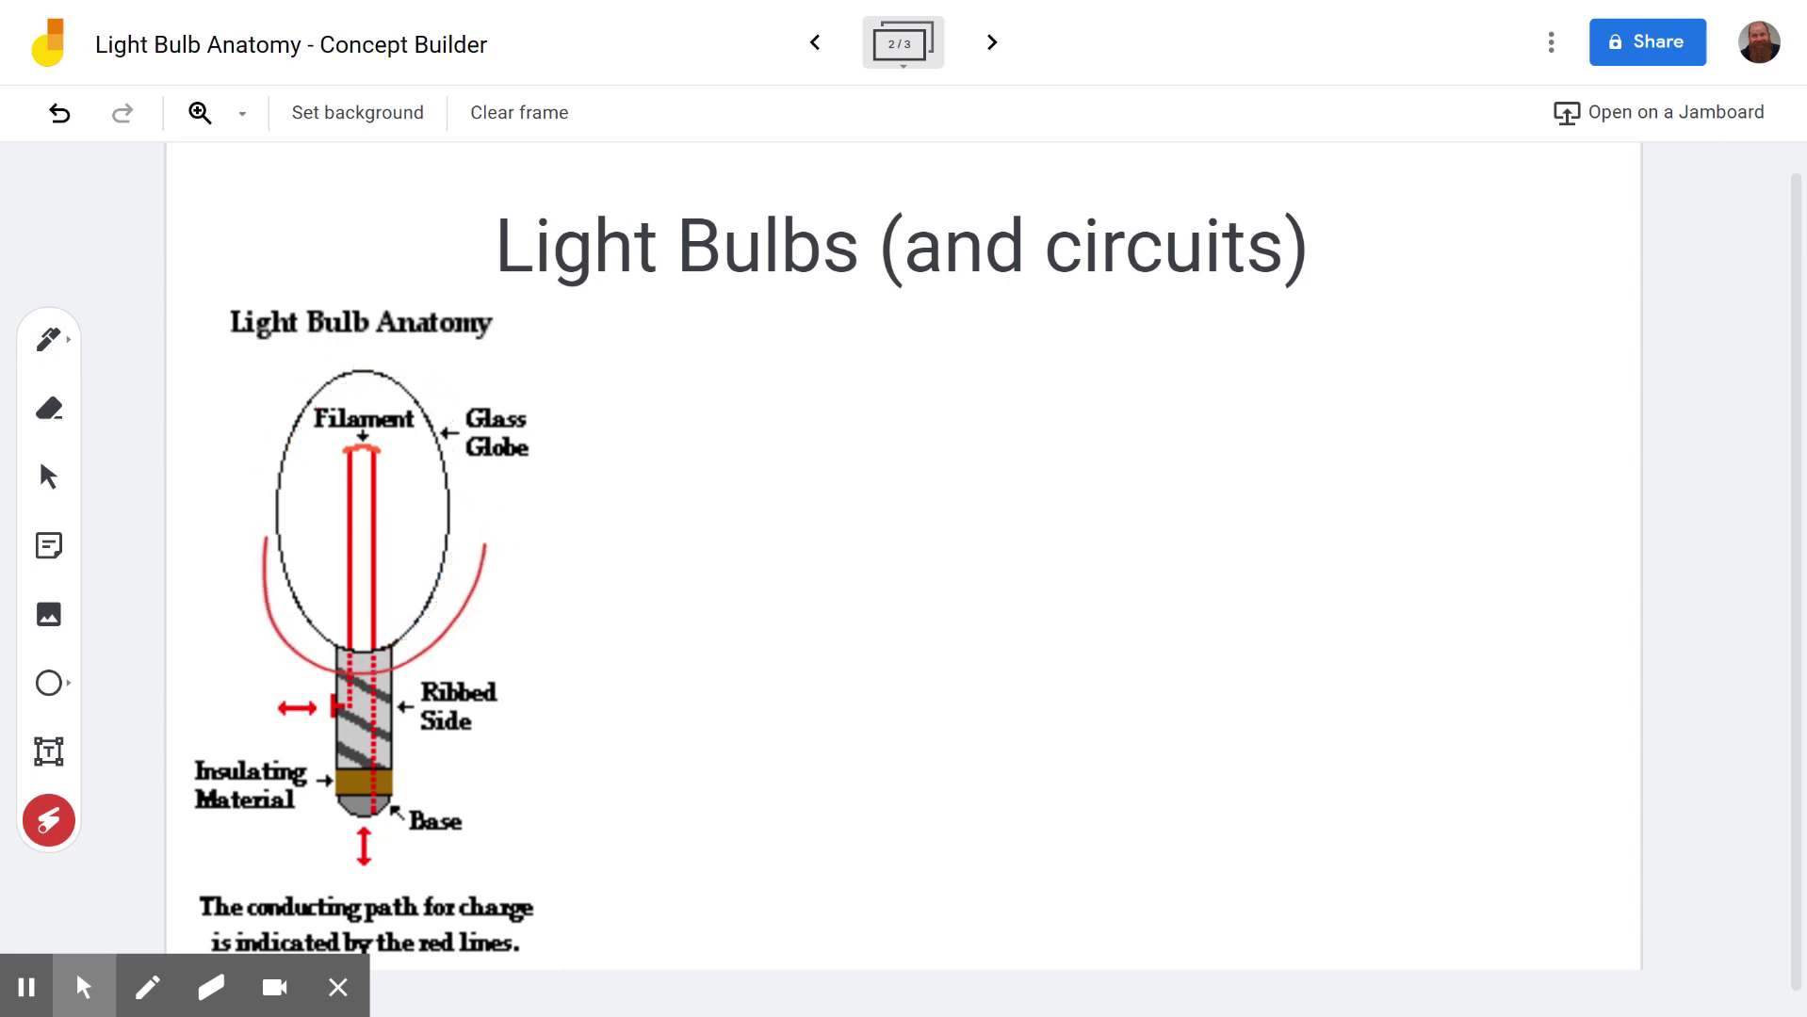
{"action": "mouse_move", "coordinate": [339, 654]}
{"action": "left_mouse_down"}
{"action": "mouse_move", "coordinate": [415, 696]}
{"action": "mouse_move", "coordinate": [402, 776]}
{"action": "mouse_move", "coordinate": [422, 803]}
{"action": "left_mouse_up"}
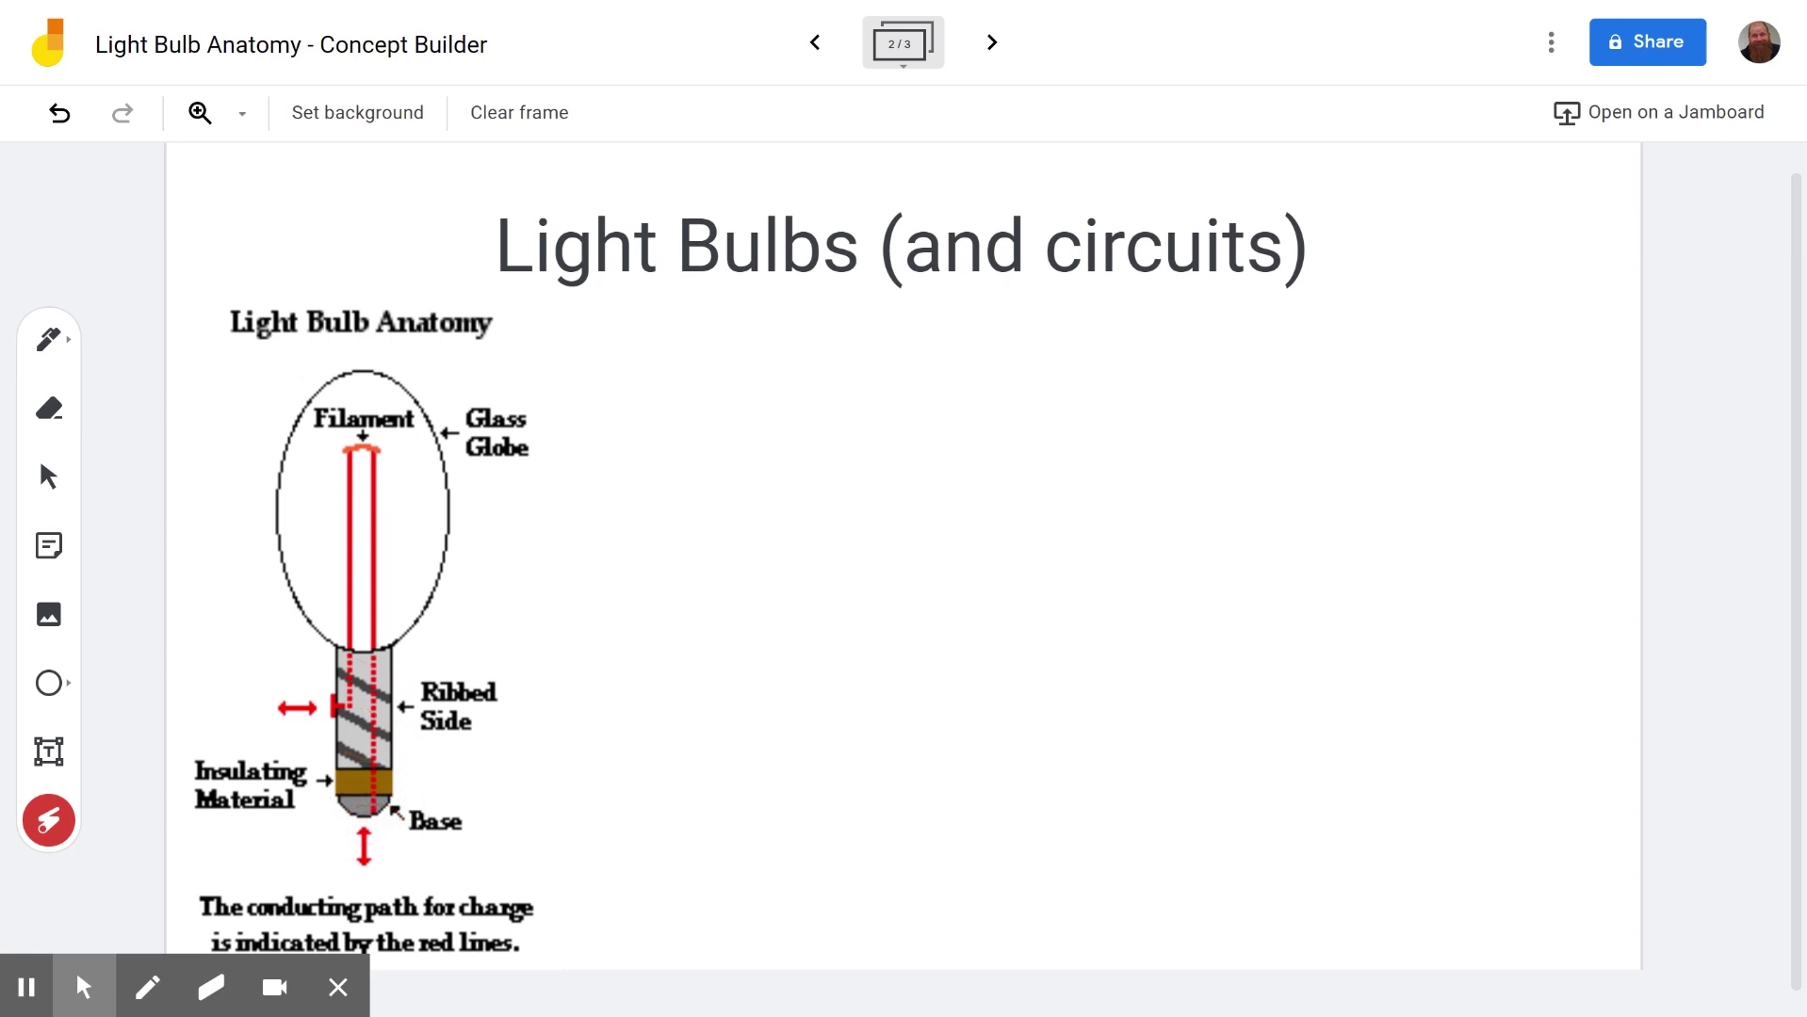
{"action": "mouse_move", "coordinate": [301, 754]}
{"action": "left_mouse_down"}
{"action": "mouse_move", "coordinate": [255, 829]}
{"action": "mouse_move", "coordinate": [195, 766]}
{"action": "left_mouse_up"}
{"action": "mouse_move", "coordinate": [391, 782]}
{"action": "left_mouse_down"}
{"action": "mouse_move", "coordinate": [323, 783]}
{"action": "mouse_move", "coordinate": [400, 791]}
{"action": "left_mouse_up"}
{"action": "mouse_move", "coordinate": [354, 697]}
{"action": "left_mouse_down"}
{"action": "mouse_move", "coordinate": [302, 737]}
{"action": "mouse_move", "coordinate": [400, 712]}
{"action": "mouse_move", "coordinate": [362, 749]}
{"action": "mouse_move", "coordinate": [344, 683]}
{"action": "mouse_move", "coordinate": [330, 716]}
{"action": "mouse_move", "coordinate": [355, 618]}
{"action": "mouse_move", "coordinate": [358, 454]}
{"action": "mouse_move", "coordinate": [369, 466]}
{"action": "mouse_move", "coordinate": [355, 416]}
{"action": "mouse_move", "coordinate": [391, 559]}
{"action": "left_mouse_up"}
{"action": "left_click_drag", "start_coordinate": [388, 454], "coordinate": [382, 725]}
{"action": "left_click_drag", "start_coordinate": [381, 606], "coordinate": [375, 763]}
{"action": "mouse_move", "coordinate": [415, 654]}
{"action": "left_mouse_down"}
{"action": "mouse_move", "coordinate": [329, 685]}
{"action": "mouse_move", "coordinate": [373, 676]}
{"action": "left_mouse_up"}
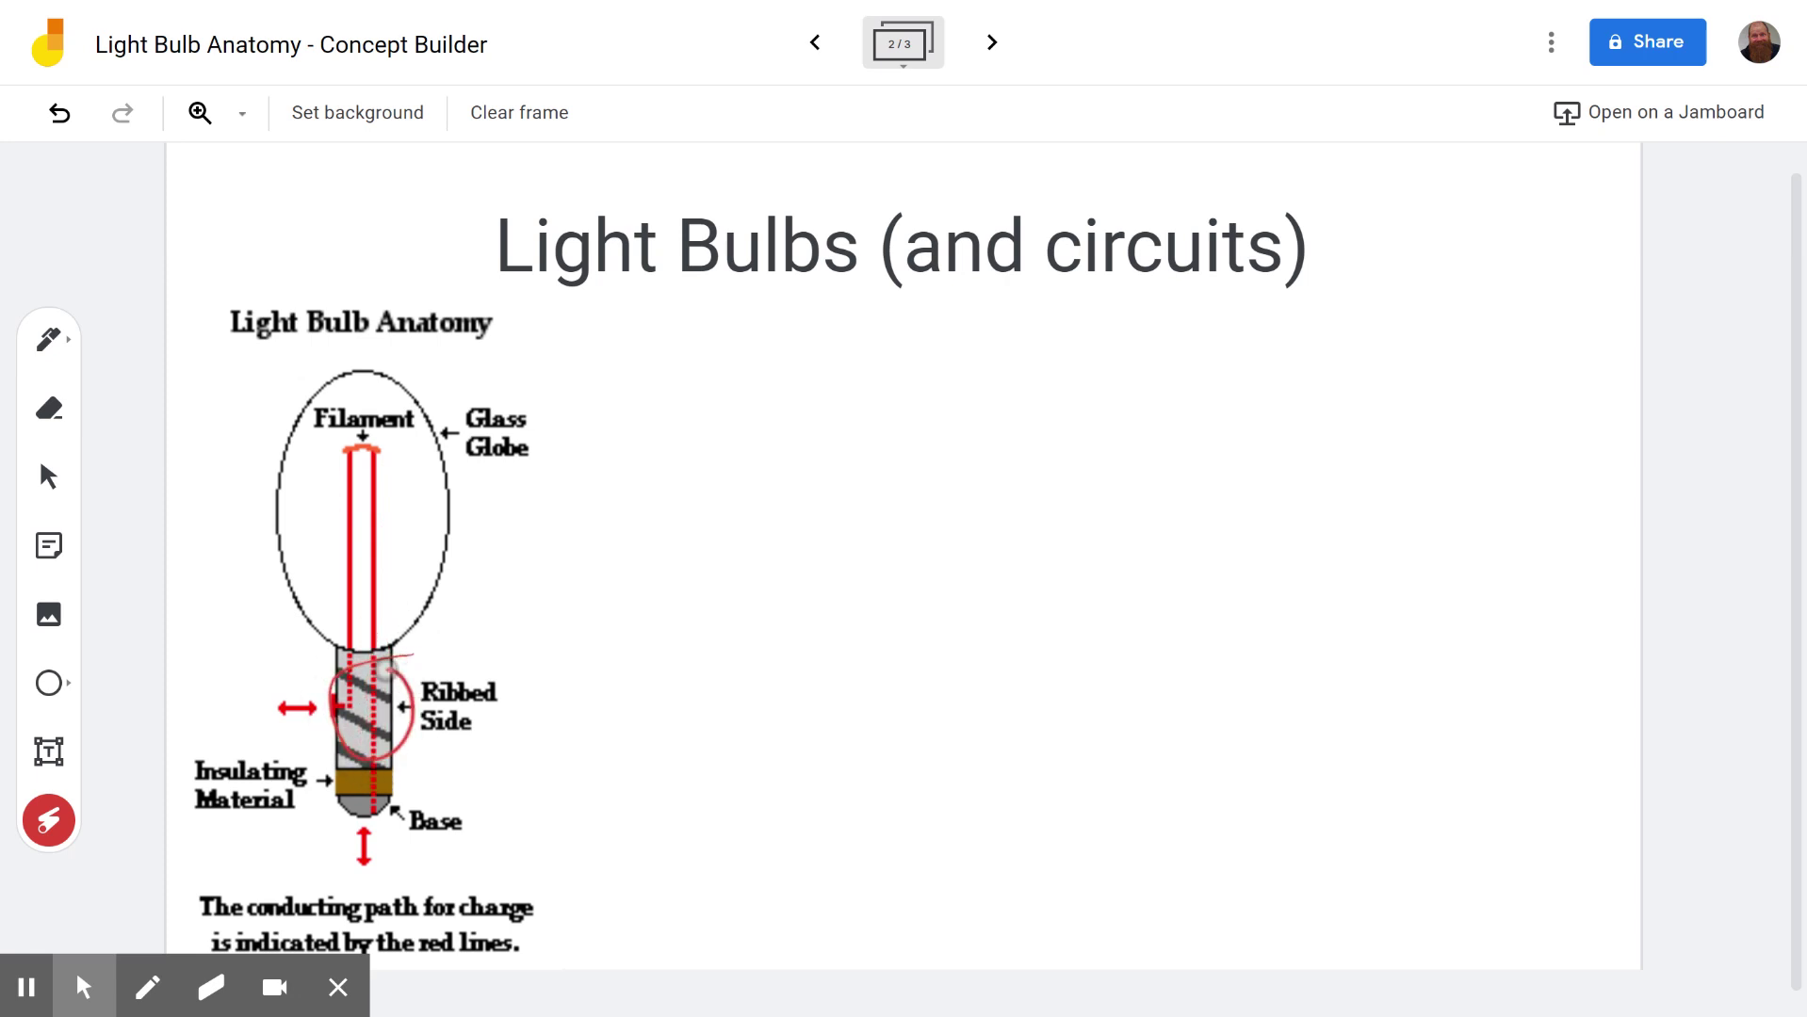
{"action": "left_click_drag", "start_coordinate": [385, 535], "coordinate": [383, 673]}
{"action": "mouse_move", "coordinate": [373, 533]}
{"action": "left_mouse_down"}
{"action": "mouse_move", "coordinate": [371, 755]}
{"action": "mouse_move", "coordinate": [351, 812]}
{"action": "mouse_move", "coordinate": [375, 808]}
{"action": "left_mouse_up"}
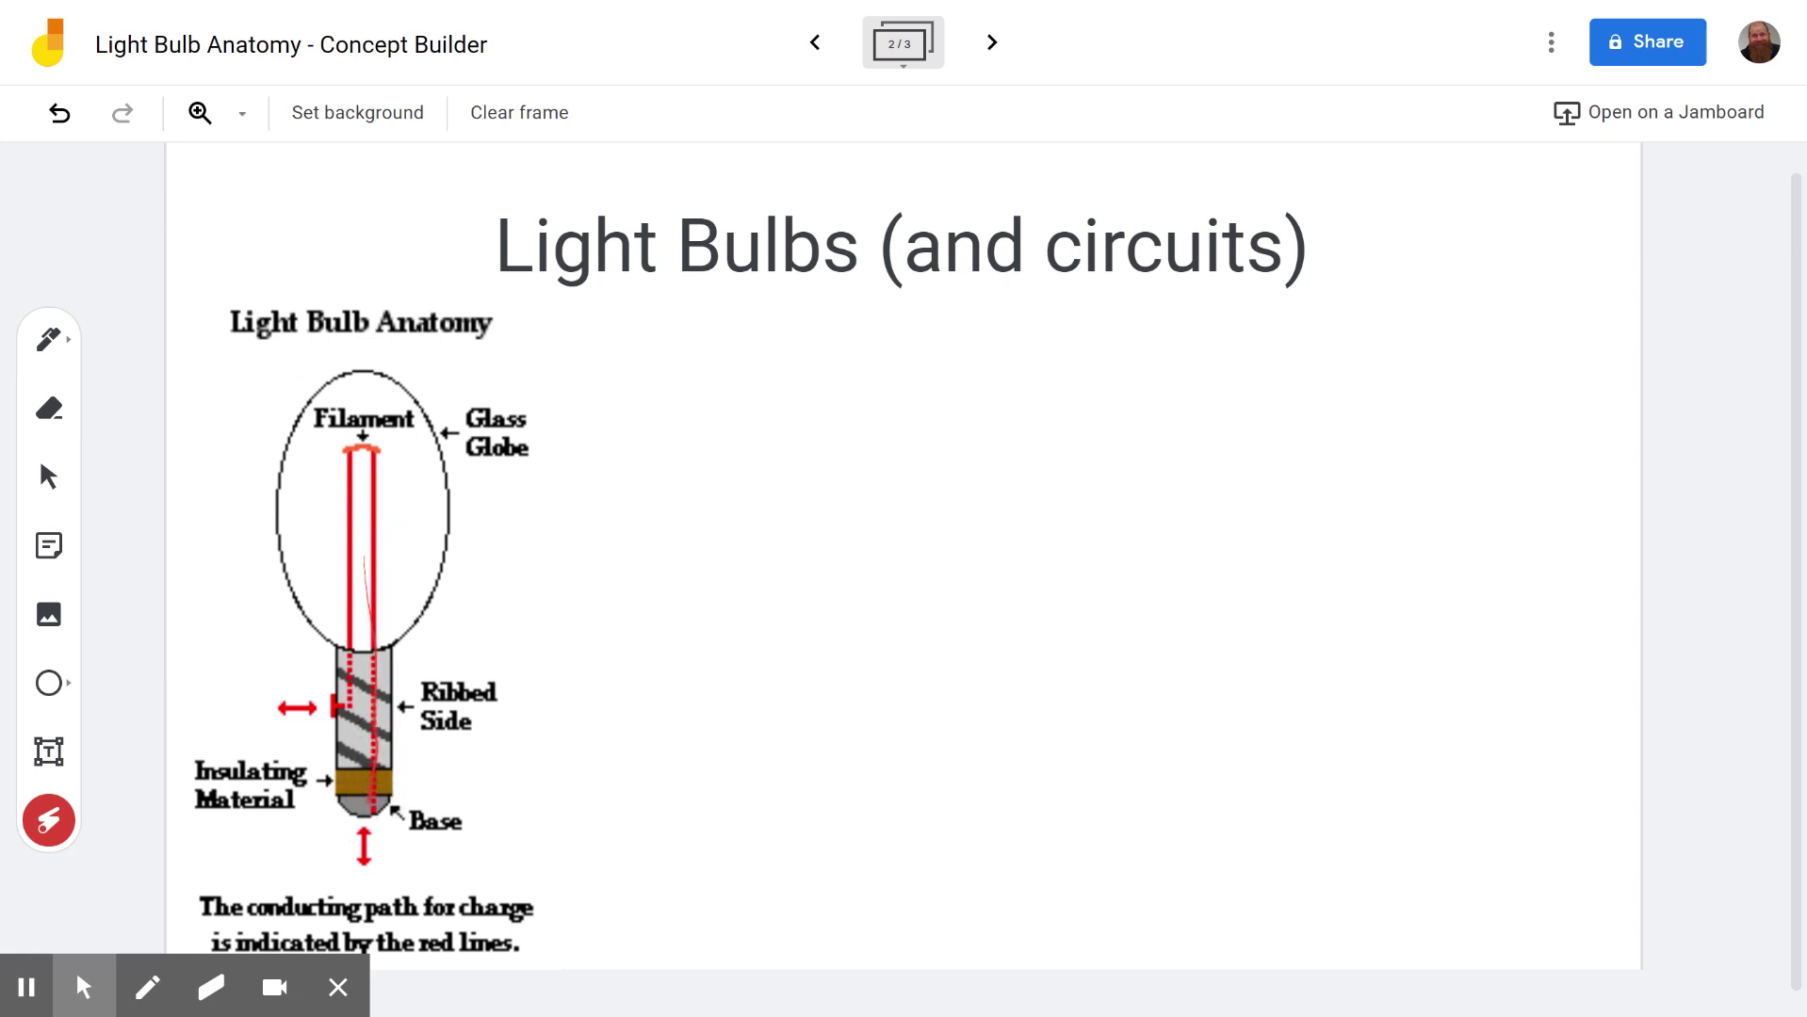
{"action": "mouse_move", "coordinate": [407, 671]}
{"action": "left_mouse_down"}
{"action": "mouse_move", "coordinate": [391, 751]}
{"action": "mouse_move", "coordinate": [337, 665]}
{"action": "left_mouse_up"}
{"action": "mouse_move", "coordinate": [363, 485]}
{"action": "left_mouse_down"}
{"action": "mouse_move", "coordinate": [391, 453]}
{"action": "mouse_move", "coordinate": [322, 504]}
{"action": "left_mouse_up"}
{"action": "left_click", "coordinate": [49, 339]}
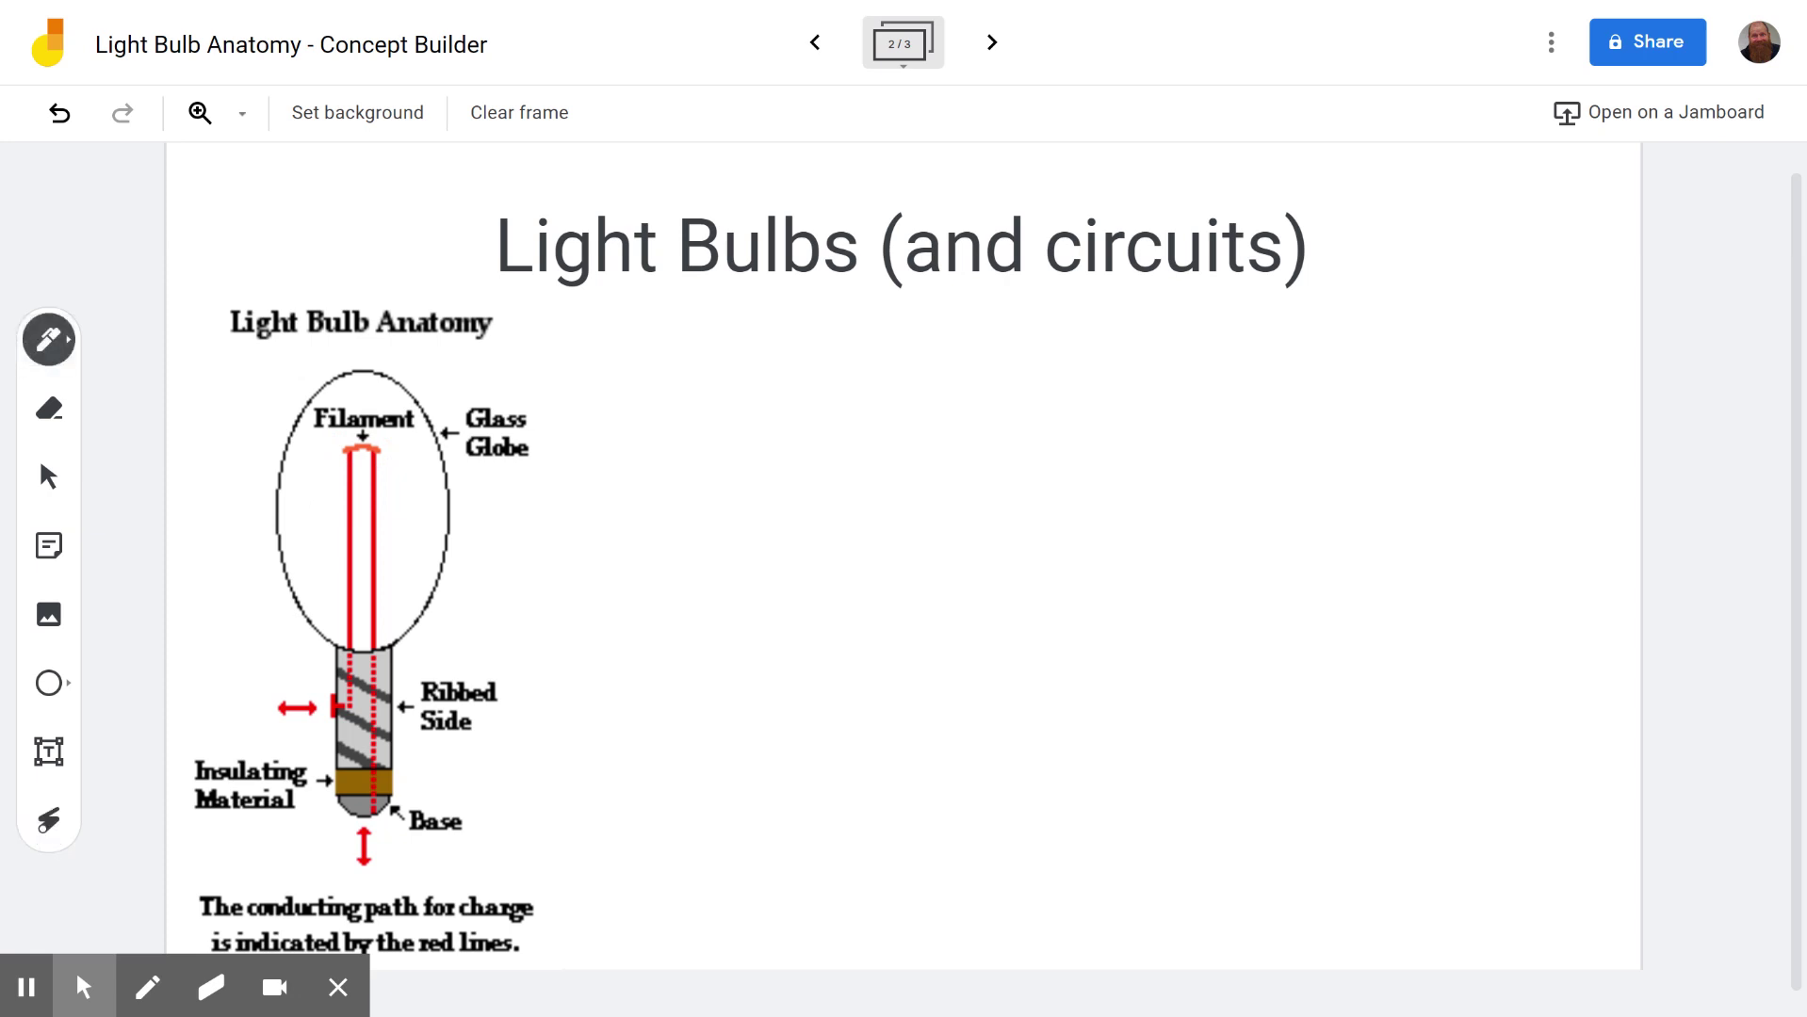
- Sketch a battery beside the bulb, then laser-point its terminals and the bulb's ribbed side and base
{"action": "mouse_move", "coordinate": [619, 629]}
{"action": "left_mouse_down"}
{"action": "mouse_move", "coordinate": [608, 803]}
{"action": "mouse_move", "coordinate": [682, 826]}
{"action": "mouse_move", "coordinate": [730, 787]}
{"action": "mouse_move", "coordinate": [733, 616]}
{"action": "mouse_move", "coordinate": [678, 621]}
{"action": "mouse_move", "coordinate": [665, 589]}
{"action": "mouse_move", "coordinate": [618, 634]}
{"action": "left_mouse_up"}
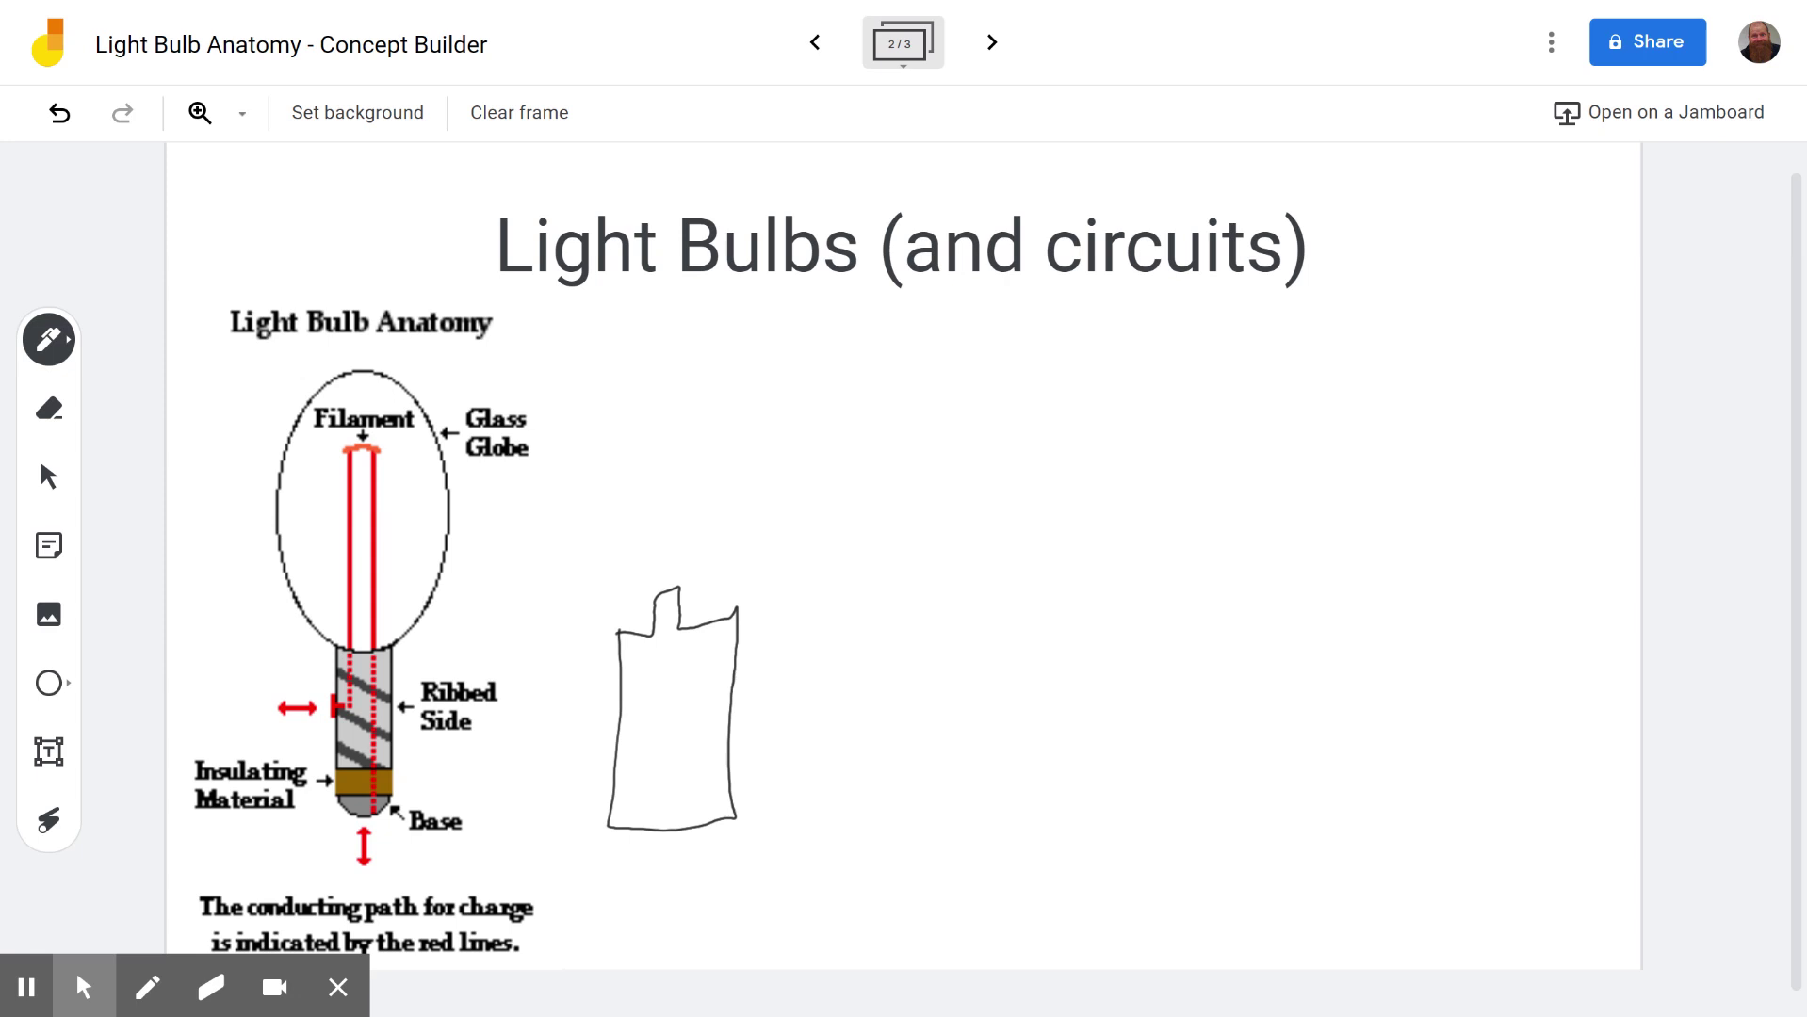
{"action": "left_click", "coordinate": [49, 820]}
{"action": "mouse_move", "coordinate": [673, 565]}
{"action": "left_mouse_down"}
{"action": "mouse_move", "coordinate": [630, 614]}
{"action": "mouse_move", "coordinate": [675, 641]}
{"action": "left_mouse_up"}
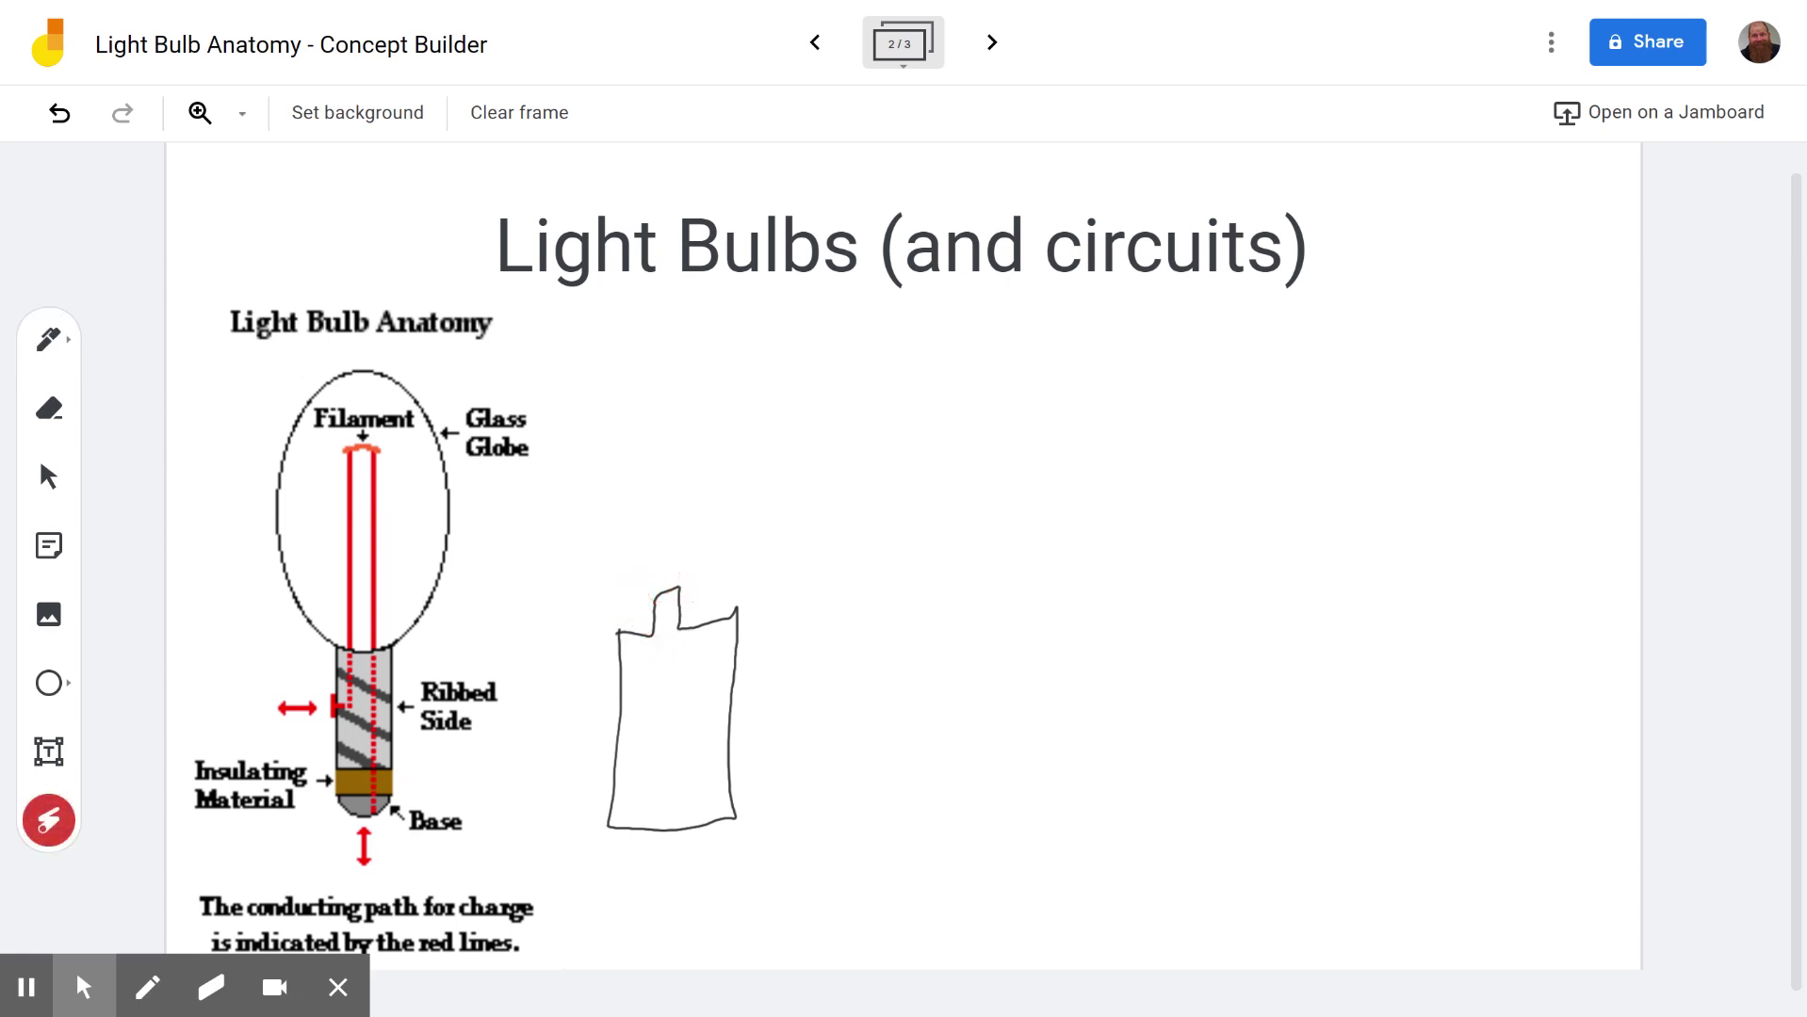
{"action": "left_click_drag", "start_coordinate": [449, 690], "coordinate": [376, 719]}
{"action": "mouse_move", "coordinate": [341, 859]}
{"action": "left_mouse_down"}
{"action": "mouse_move", "coordinate": [369, 852]}
{"action": "mouse_move", "coordinate": [365, 816]}
{"action": "left_mouse_up"}
{"action": "mouse_move", "coordinate": [385, 445]}
{"action": "left_mouse_down"}
{"action": "mouse_move", "coordinate": [387, 476]}
{"action": "mouse_move", "coordinate": [346, 486]}
{"action": "left_mouse_up"}
{"action": "left_click_drag", "start_coordinate": [702, 833], "coordinate": [536, 871]}
- Draw pen wires from the battery top to the ribbed side and from its bottom to the base
{"action": "left_click", "coordinate": [48, 340]}
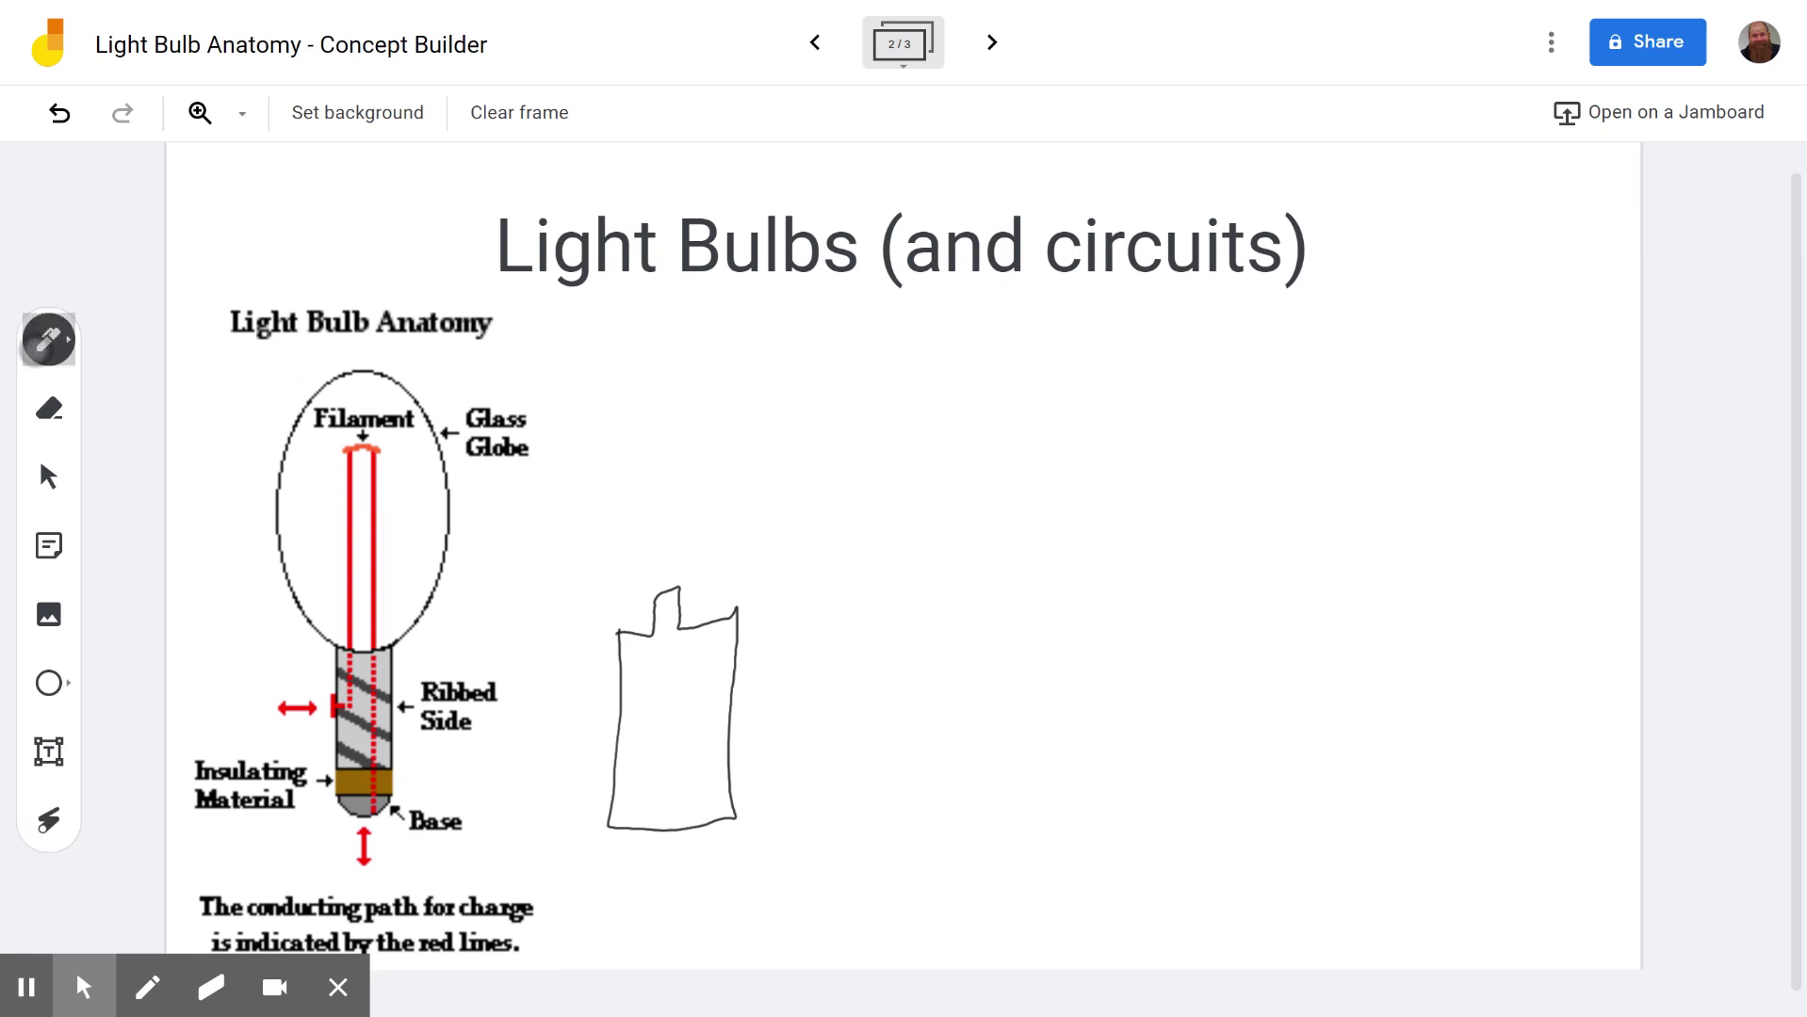
{"action": "mouse_move", "coordinate": [677, 617]}
{"action": "left_mouse_down"}
{"action": "mouse_move", "coordinate": [614, 572]}
{"action": "mouse_move", "coordinate": [394, 733]}
{"action": "left_mouse_up"}
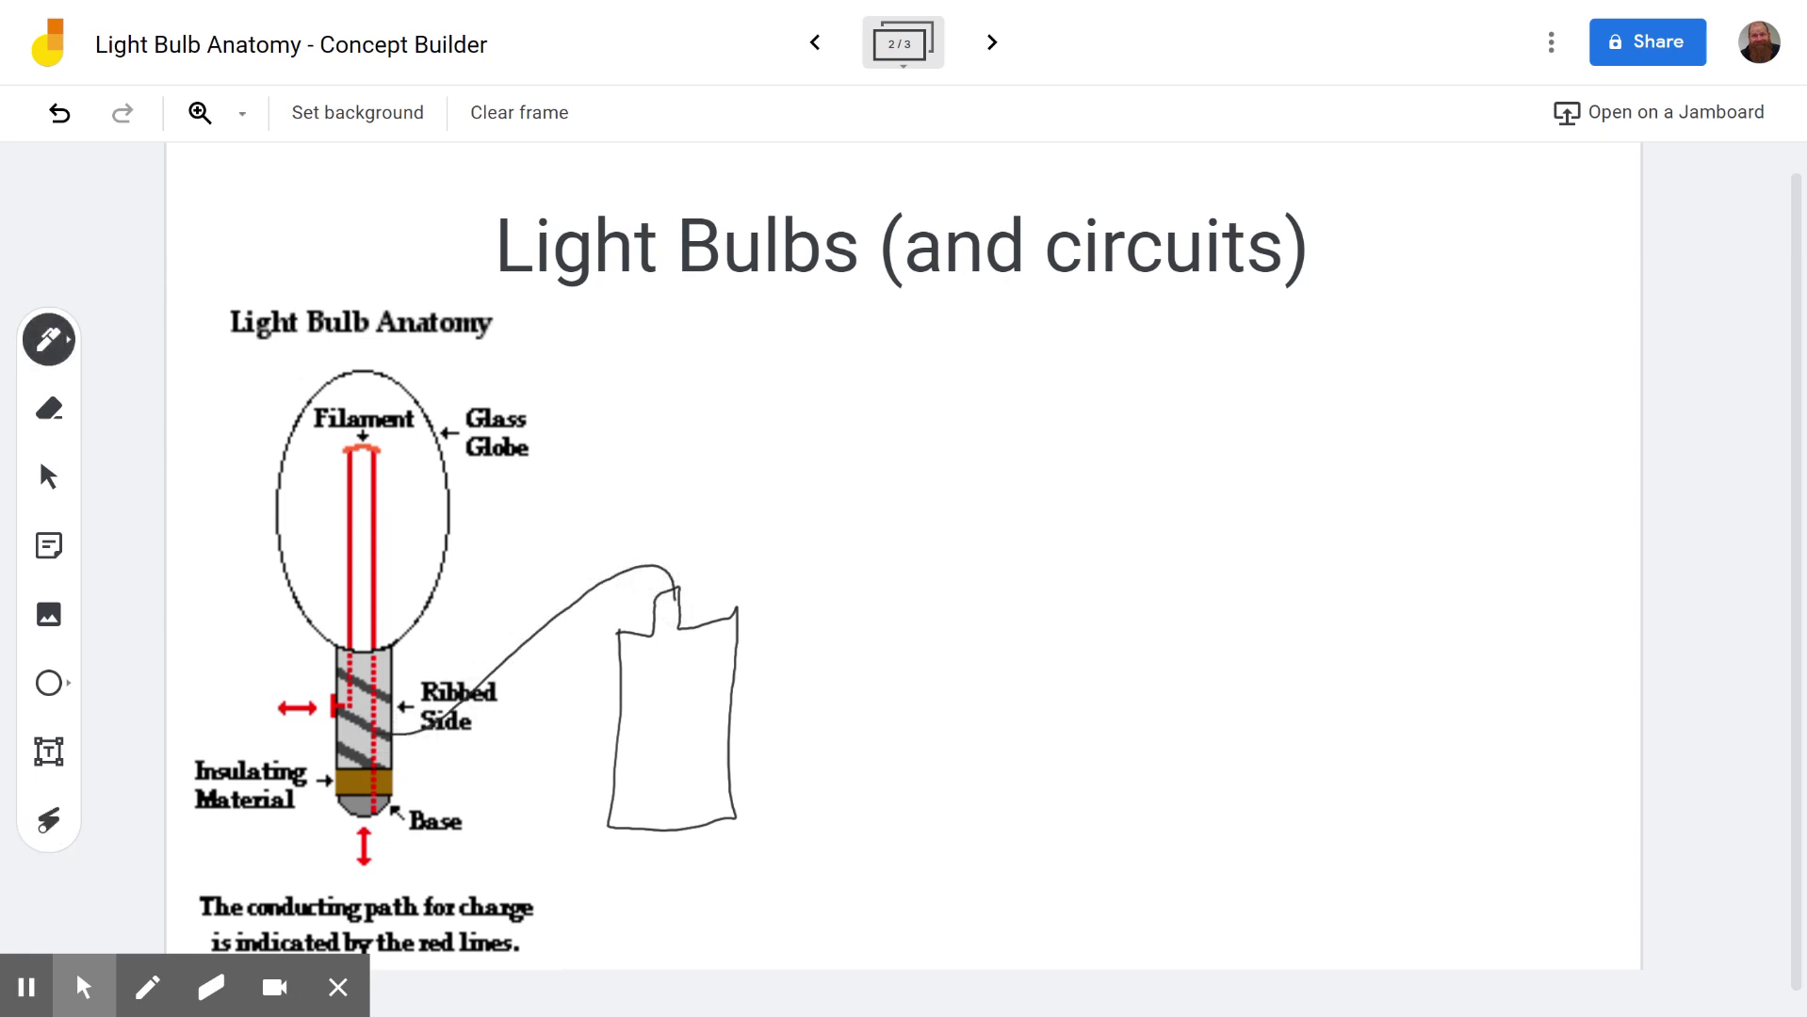
{"action": "mouse_move", "coordinate": [678, 829]}
{"action": "left_mouse_down"}
{"action": "mouse_move", "coordinate": [598, 883]}
{"action": "mouse_move", "coordinate": [407, 855]}
{"action": "mouse_move", "coordinate": [366, 821]}
{"action": "left_mouse_up"}
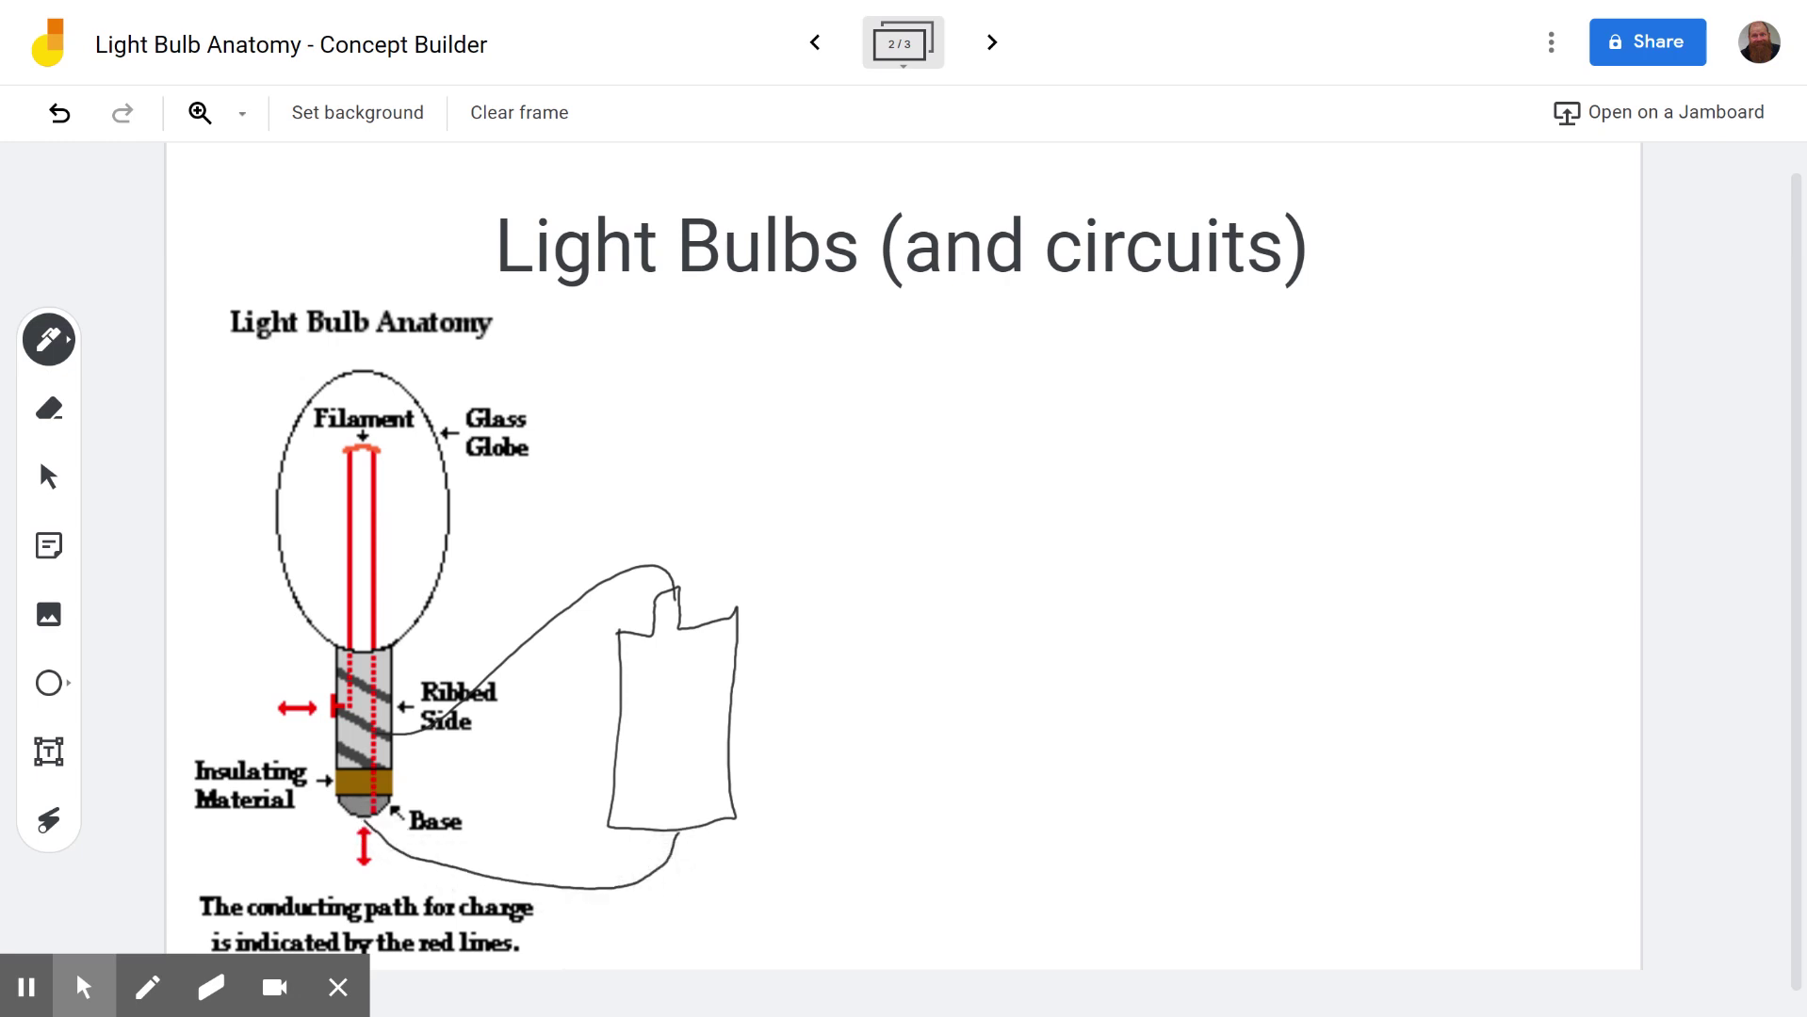
{"action": "key", "text": "k"}
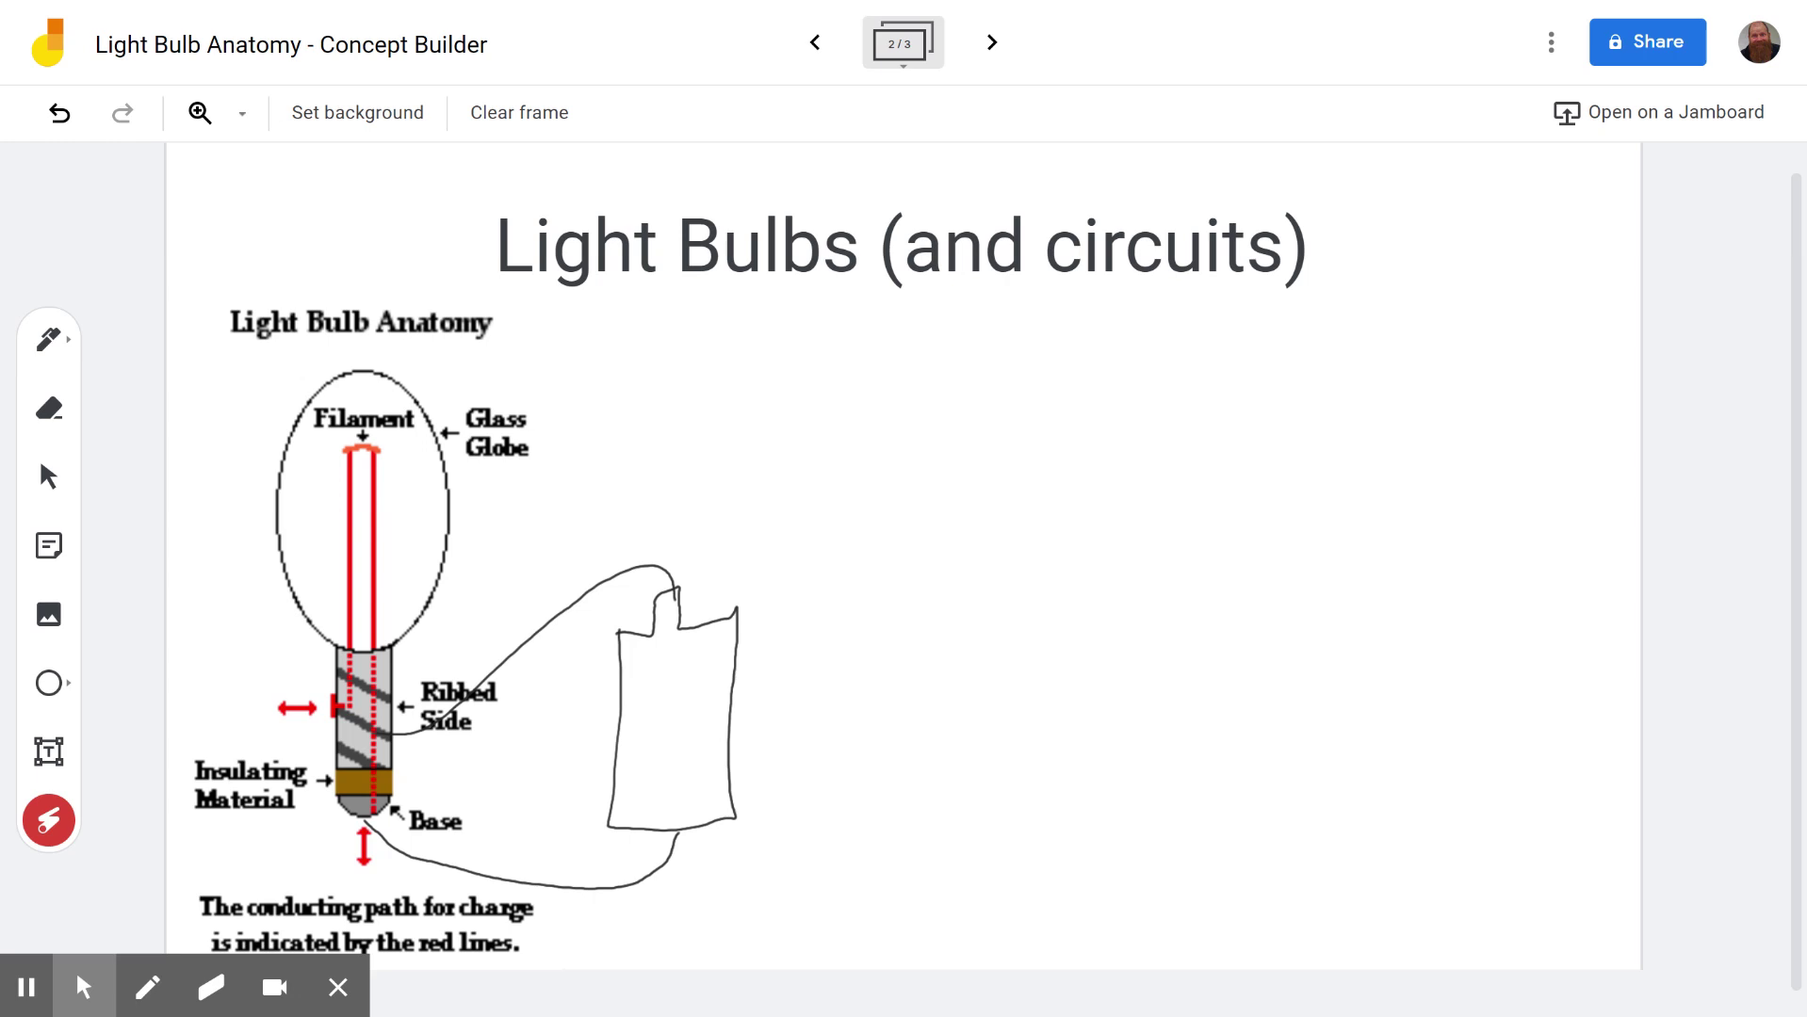
{"action": "mouse_move", "coordinate": [679, 597]}
{"action": "left_mouse_down"}
{"action": "mouse_move", "coordinate": [593, 600]}
{"action": "mouse_move", "coordinate": [682, 597]}
{"action": "mouse_move", "coordinate": [571, 618]}
{"action": "mouse_move", "coordinate": [396, 733]}
{"action": "mouse_move", "coordinate": [443, 721]}
{"action": "mouse_move", "coordinate": [381, 727]}
{"action": "mouse_move", "coordinate": [321, 687]}
{"action": "mouse_move", "coordinate": [377, 744]}
{"action": "mouse_move", "coordinate": [391, 664]}
{"action": "mouse_move", "coordinate": [334, 730]}
{"action": "mouse_move", "coordinate": [403, 707]}
{"action": "mouse_move", "coordinate": [356, 740]}
{"action": "mouse_move", "coordinate": [381, 707]}
{"action": "mouse_move", "coordinate": [368, 670]}
{"action": "mouse_move", "coordinate": [382, 744]}
{"action": "mouse_move", "coordinate": [375, 636]}
{"action": "mouse_move", "coordinate": [390, 658]}
{"action": "mouse_move", "coordinate": [375, 764]}
{"action": "left_mouse_up"}
{"action": "mouse_move", "coordinate": [468, 699]}
{"action": "left_mouse_down"}
{"action": "mouse_move", "coordinate": [412, 721]}
{"action": "mouse_move", "coordinate": [364, 688]}
{"action": "mouse_move", "coordinate": [363, 456]}
{"action": "mouse_move", "coordinate": [383, 456]}
{"action": "mouse_move", "coordinate": [381, 847]}
{"action": "mouse_move", "coordinate": [609, 883]}
{"action": "mouse_move", "coordinate": [666, 855]}
{"action": "mouse_move", "coordinate": [685, 788]}
{"action": "left_mouse_up"}
{"action": "mouse_move", "coordinate": [677, 604]}
{"action": "left_mouse_down"}
{"action": "mouse_move", "coordinate": [674, 576]}
{"action": "mouse_move", "coordinate": [551, 645]}
{"action": "left_mouse_up"}
{"action": "mouse_move", "coordinate": [530, 643]}
{"action": "left_mouse_down"}
{"action": "mouse_move", "coordinate": [410, 737]}
{"action": "mouse_move", "coordinate": [376, 565]}
{"action": "mouse_move", "coordinate": [342, 550]}
{"action": "mouse_move", "coordinate": [401, 855]}
{"action": "mouse_move", "coordinate": [477, 867]}
{"action": "left_mouse_up"}
{"action": "left_click_drag", "start_coordinate": [623, 580], "coordinate": [476, 671]}
{"action": "mouse_move", "coordinate": [441, 875]}
{"action": "left_mouse_down"}
{"action": "mouse_move", "coordinate": [518, 834]}
{"action": "mouse_move", "coordinate": [608, 892]}
{"action": "mouse_move", "coordinate": [667, 849]}
{"action": "left_mouse_up"}
{"action": "mouse_move", "coordinate": [685, 599]}
{"action": "left_mouse_down"}
{"action": "mouse_move", "coordinate": [658, 569]}
{"action": "mouse_move", "coordinate": [414, 754]}
{"action": "mouse_move", "coordinate": [684, 574]}
{"action": "mouse_move", "coordinate": [365, 730]}
{"action": "mouse_move", "coordinate": [335, 686]}
{"action": "mouse_move", "coordinate": [343, 464]}
{"action": "mouse_move", "coordinate": [375, 456]}
{"action": "mouse_move", "coordinate": [381, 799]}
{"action": "mouse_move", "coordinate": [516, 896]}
{"action": "mouse_move", "coordinate": [690, 820]}
{"action": "mouse_move", "coordinate": [725, 768]}
{"action": "left_mouse_up"}
{"action": "left_click", "coordinate": [49, 340]}
- Sketch a second battery on the right, then laser-point battery terminals, the ribbed side and filament
{"action": "mouse_move", "coordinate": [940, 519]}
{"action": "left_mouse_down"}
{"action": "mouse_move", "coordinate": [932, 698]}
{"action": "mouse_move", "coordinate": [1025, 682]}
{"action": "mouse_move", "coordinate": [1024, 525]}
{"action": "mouse_move", "coordinate": [983, 530]}
{"action": "mouse_move", "coordinate": [960, 476]}
{"action": "mouse_move", "coordinate": [962, 508]}
{"action": "mouse_move", "coordinate": [940, 521]}
{"action": "left_mouse_up"}
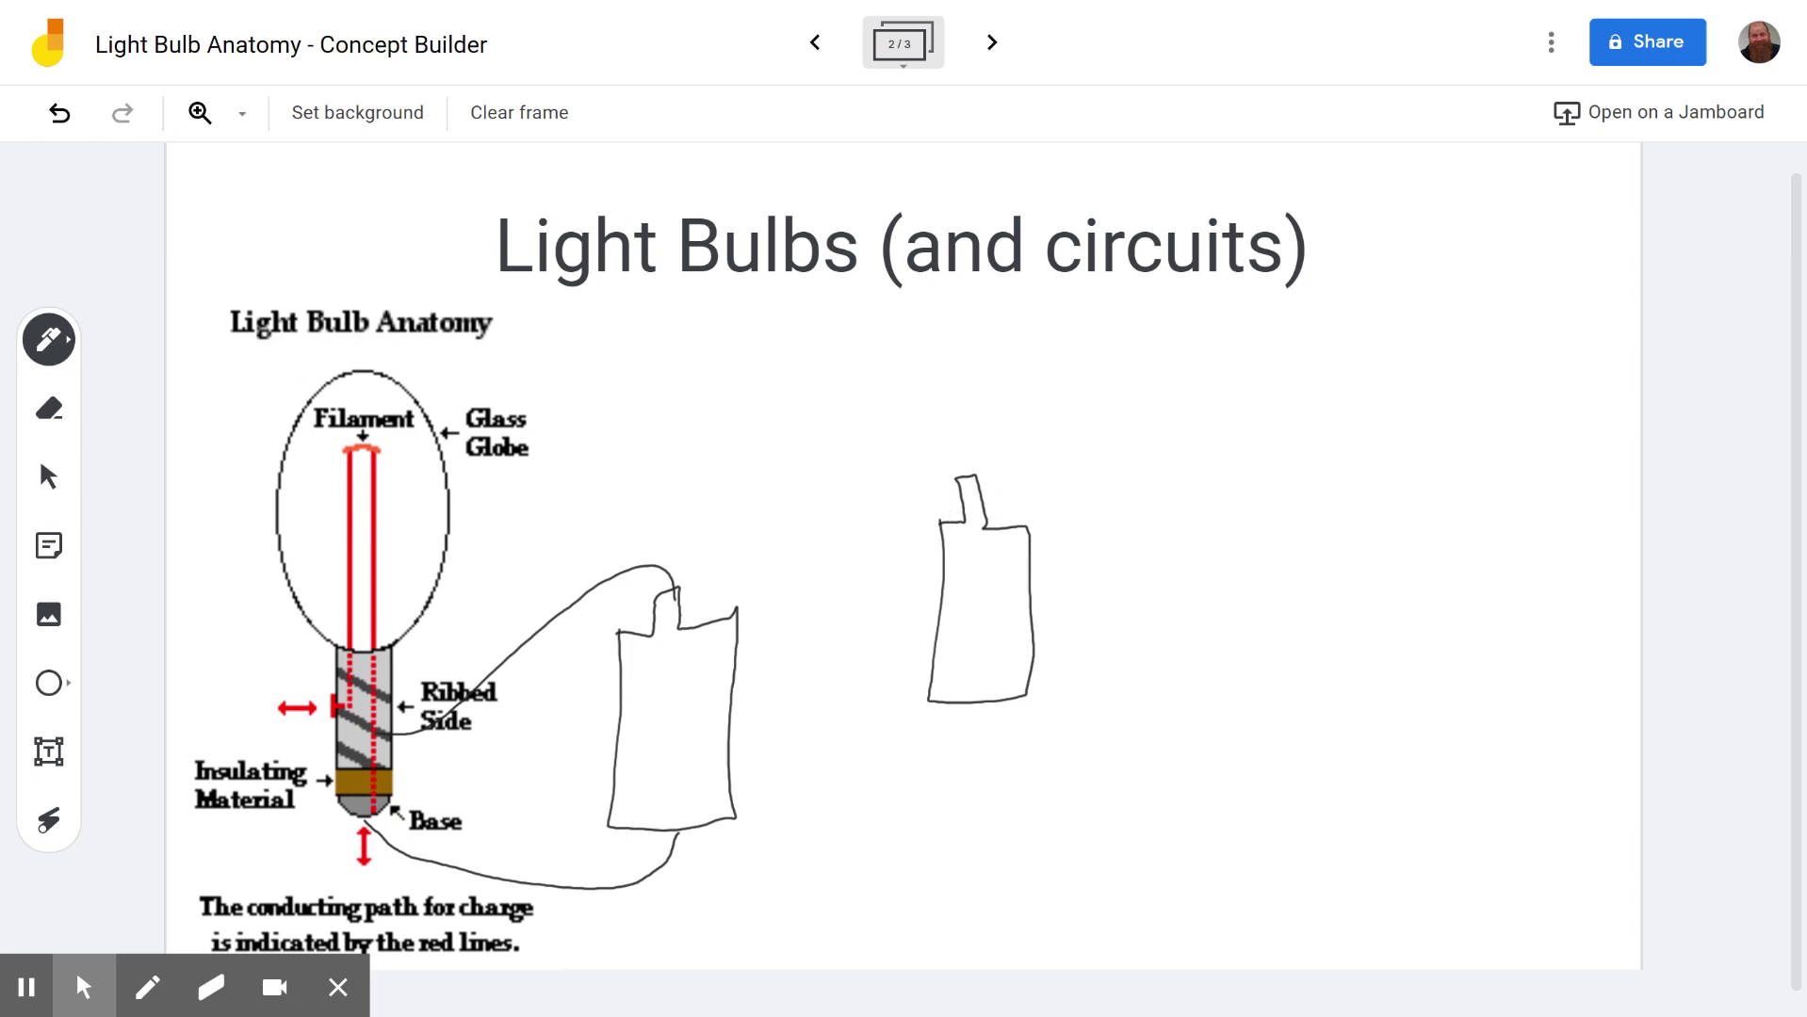
{"action": "left_click", "coordinate": [49, 820]}
{"action": "mouse_move", "coordinate": [705, 557]}
{"action": "left_mouse_down"}
{"action": "mouse_move", "coordinate": [637, 624]}
{"action": "mouse_move", "coordinate": [674, 642]}
{"action": "mouse_move", "coordinate": [640, 629]}
{"action": "left_mouse_up"}
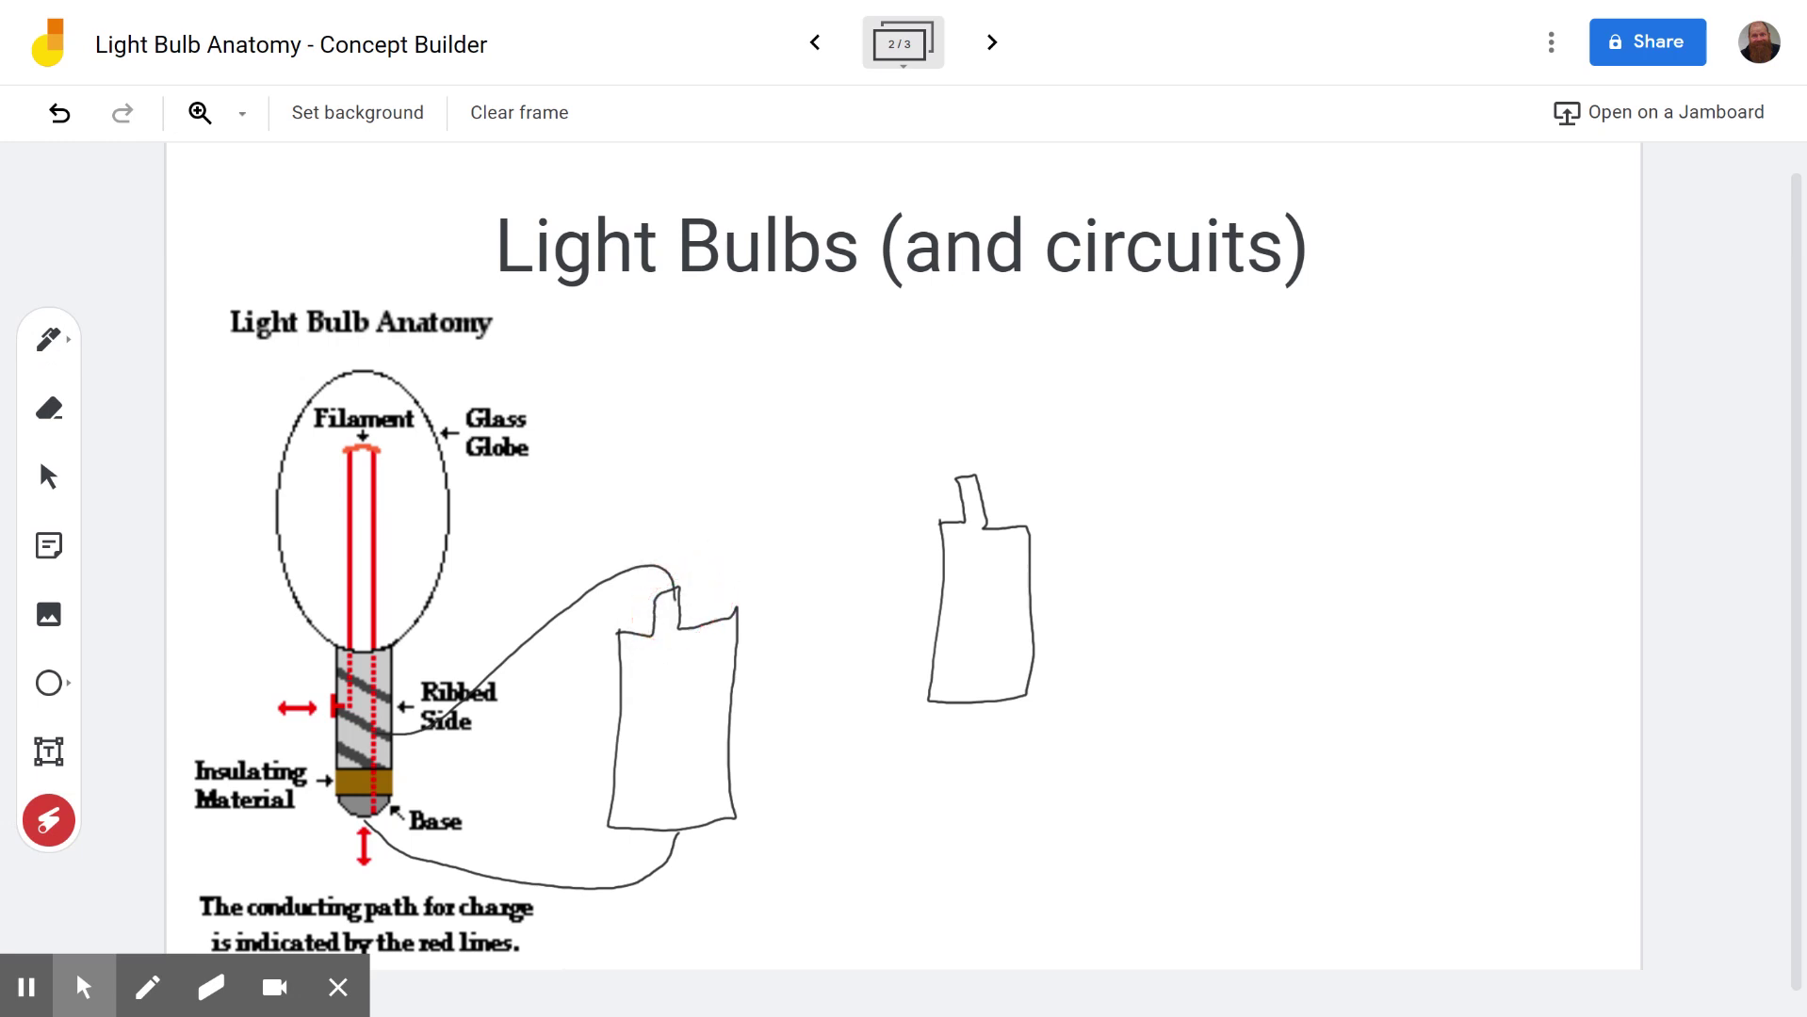
{"action": "left_click_drag", "start_coordinate": [621, 812], "coordinate": [758, 795]}
{"action": "left_click_drag", "start_coordinate": [677, 585], "coordinate": [690, 596]}
{"action": "mouse_move", "coordinate": [663, 613]}
{"action": "left_mouse_down"}
{"action": "mouse_move", "coordinate": [668, 629]}
{"action": "mouse_move", "coordinate": [677, 615]}
{"action": "left_mouse_up"}
{"action": "left_click", "coordinate": [387, 724]}
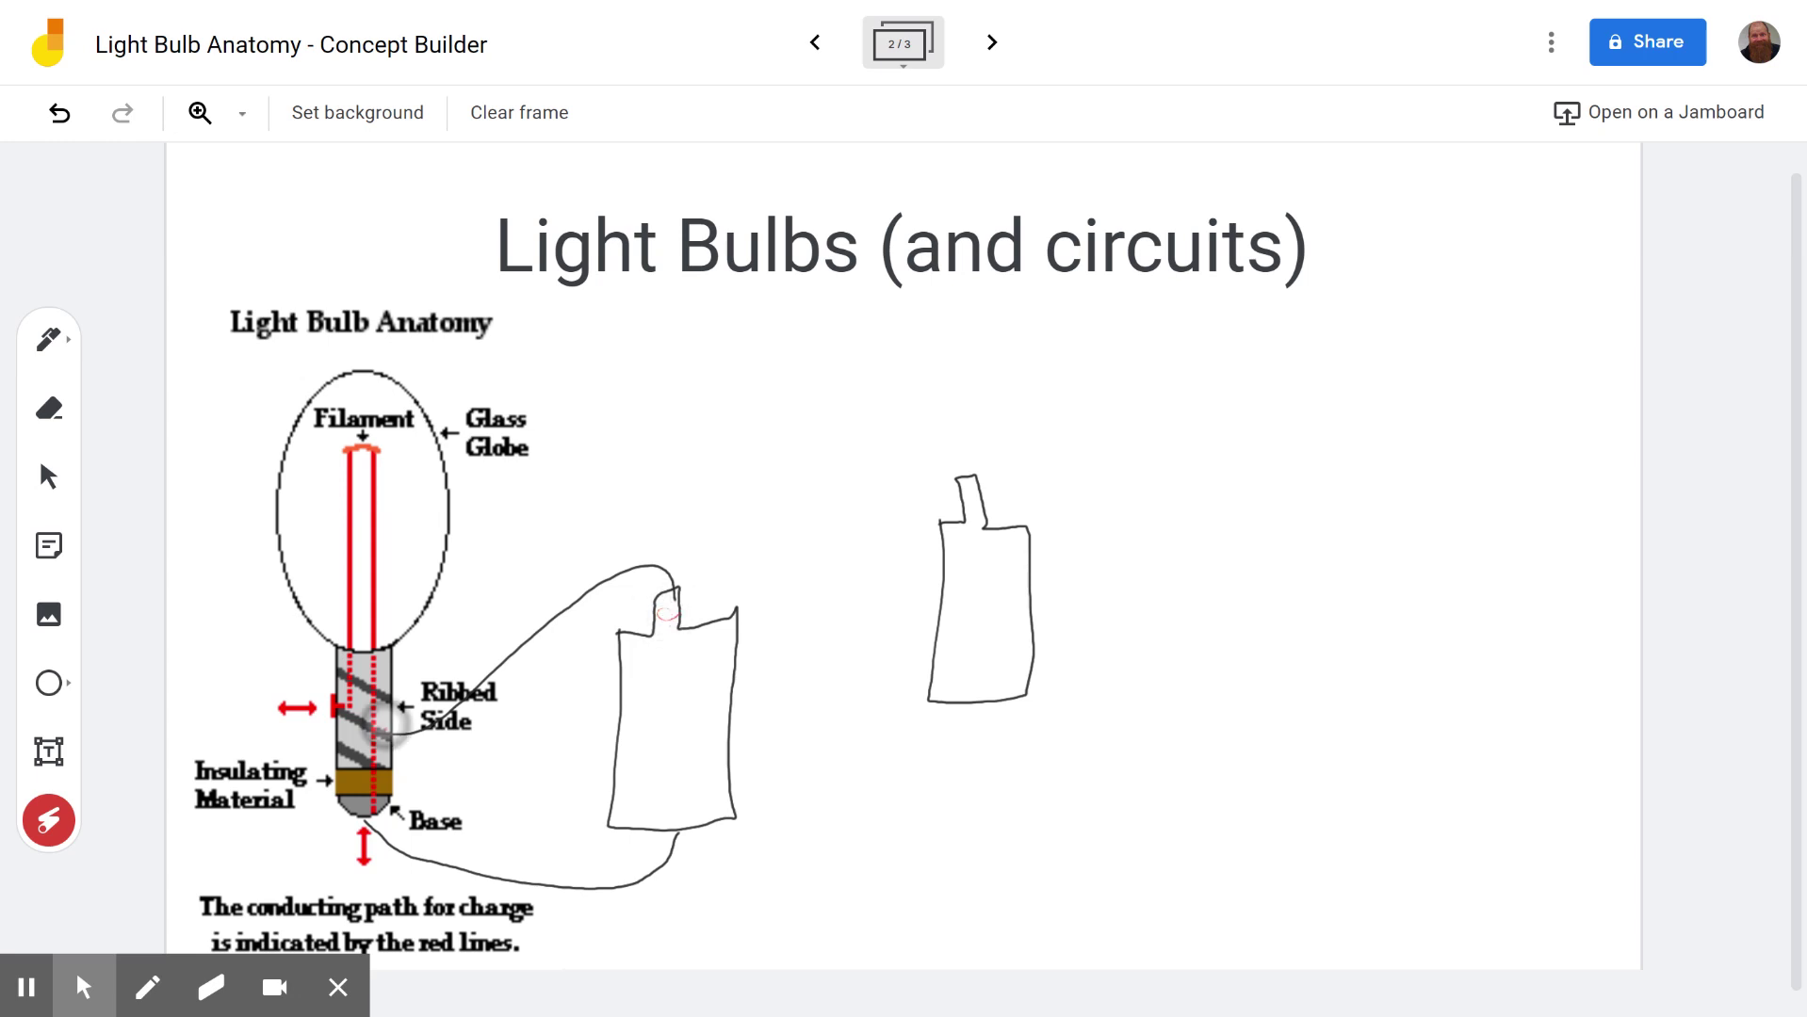
{"action": "left_click_drag", "start_coordinate": [339, 485], "coordinate": [388, 426]}
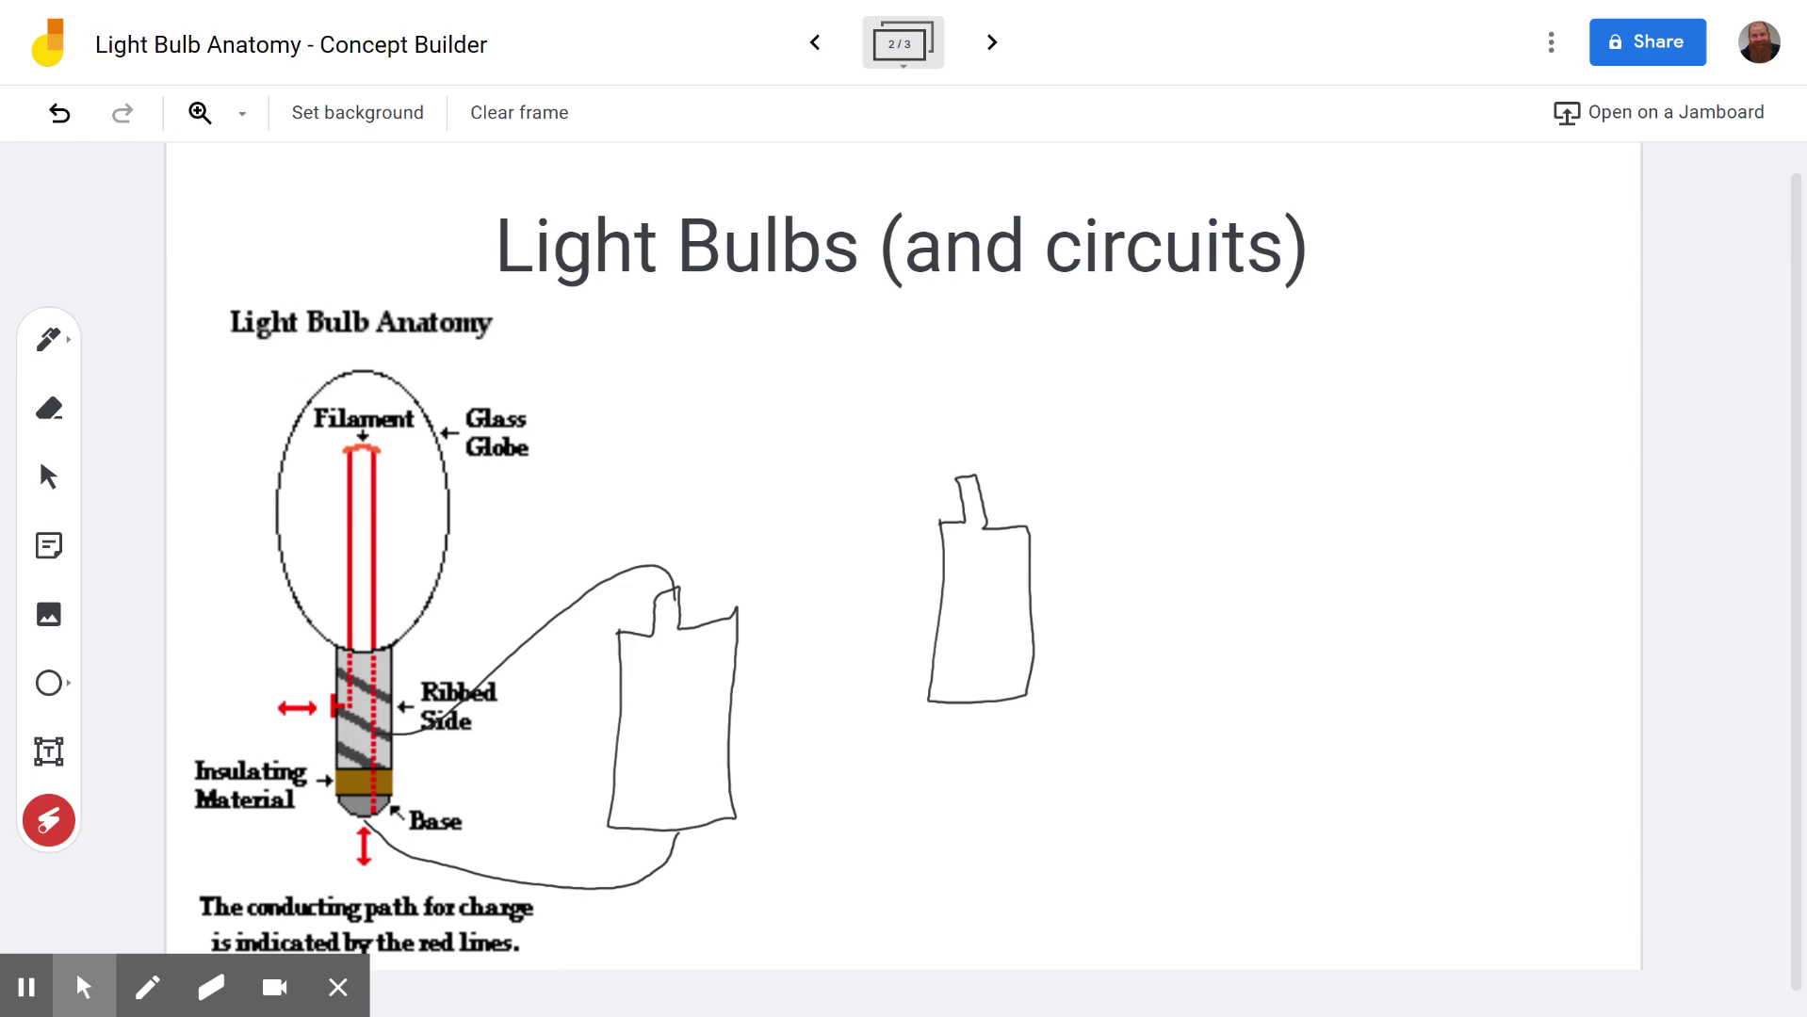
- Sketch a bulb on top of the second battery and circle it with the laser
{"action": "left_click", "coordinate": [48, 340]}
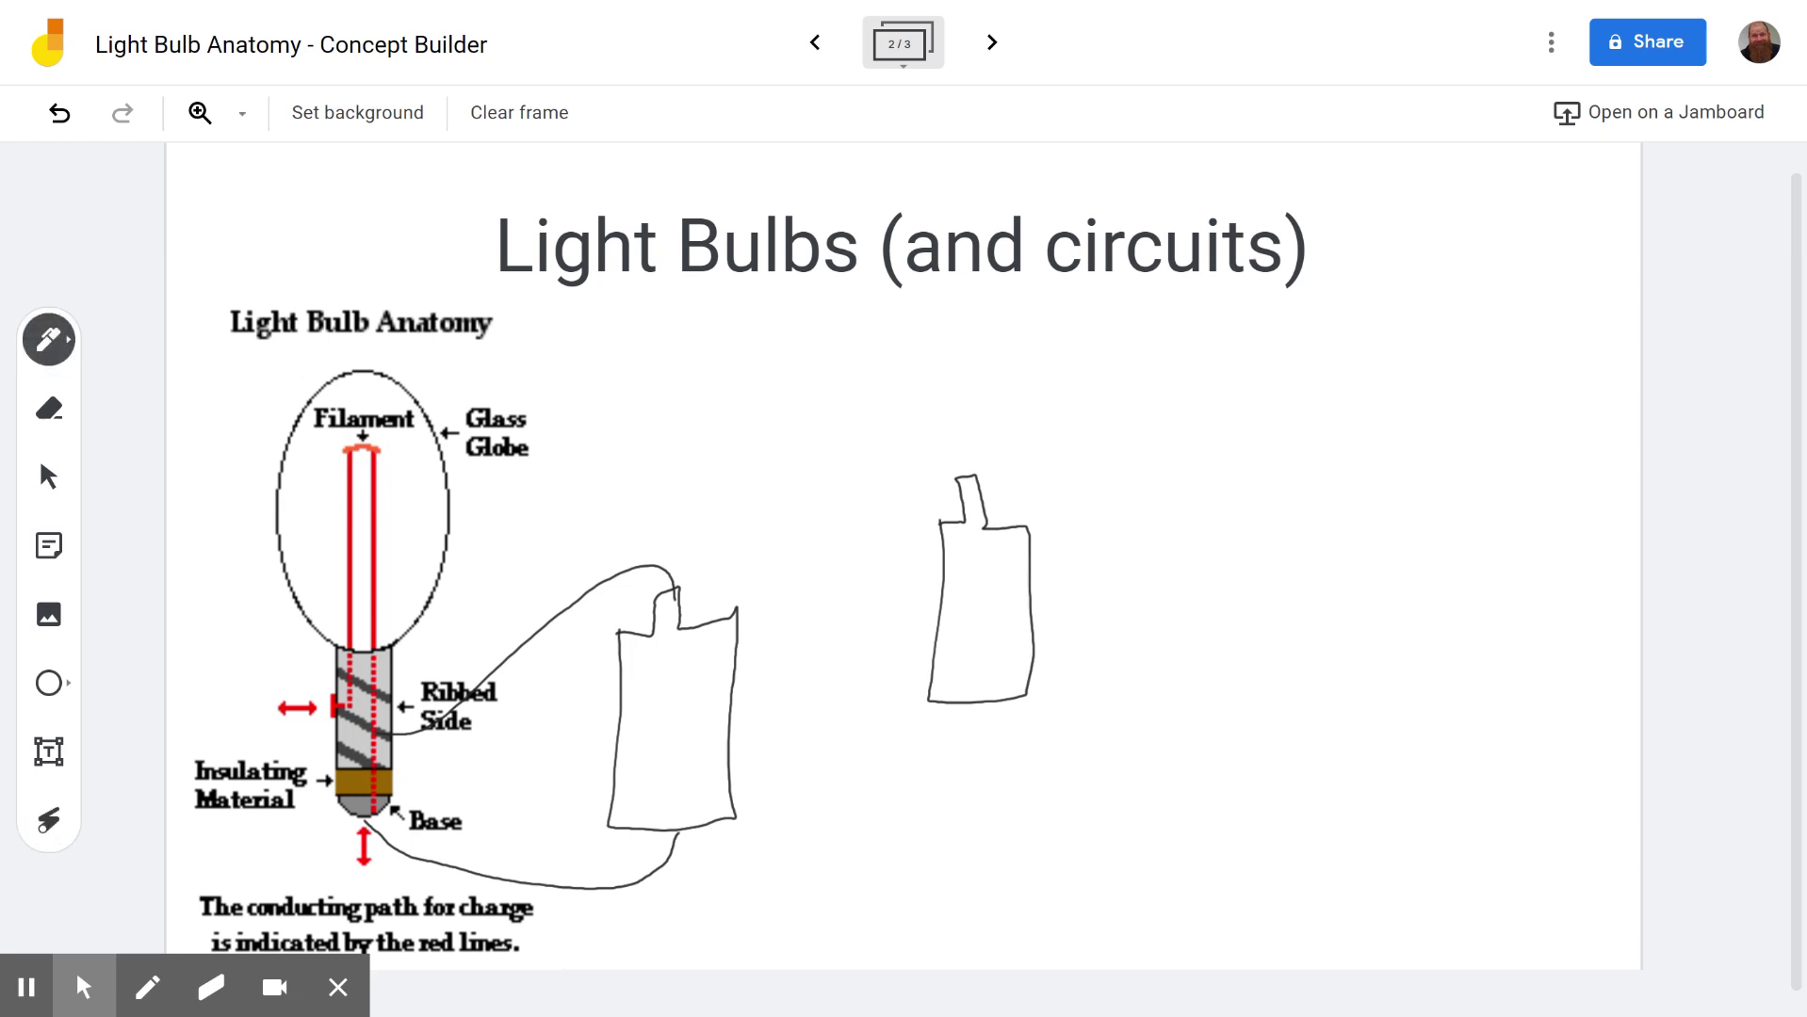
{"action": "mouse_move", "coordinate": [901, 447]}
{"action": "left_mouse_down"}
{"action": "mouse_move", "coordinate": [976, 476]}
{"action": "mouse_move", "coordinate": [1129, 415]}
{"action": "mouse_move", "coordinate": [936, 417]}
{"action": "mouse_move", "coordinate": [896, 459]}
{"action": "mouse_move", "coordinate": [951, 443]}
{"action": "mouse_move", "coordinate": [953, 476]}
{"action": "mouse_move", "coordinate": [1096, 419]}
{"action": "mouse_move", "coordinate": [1026, 455]}
{"action": "left_mouse_up"}
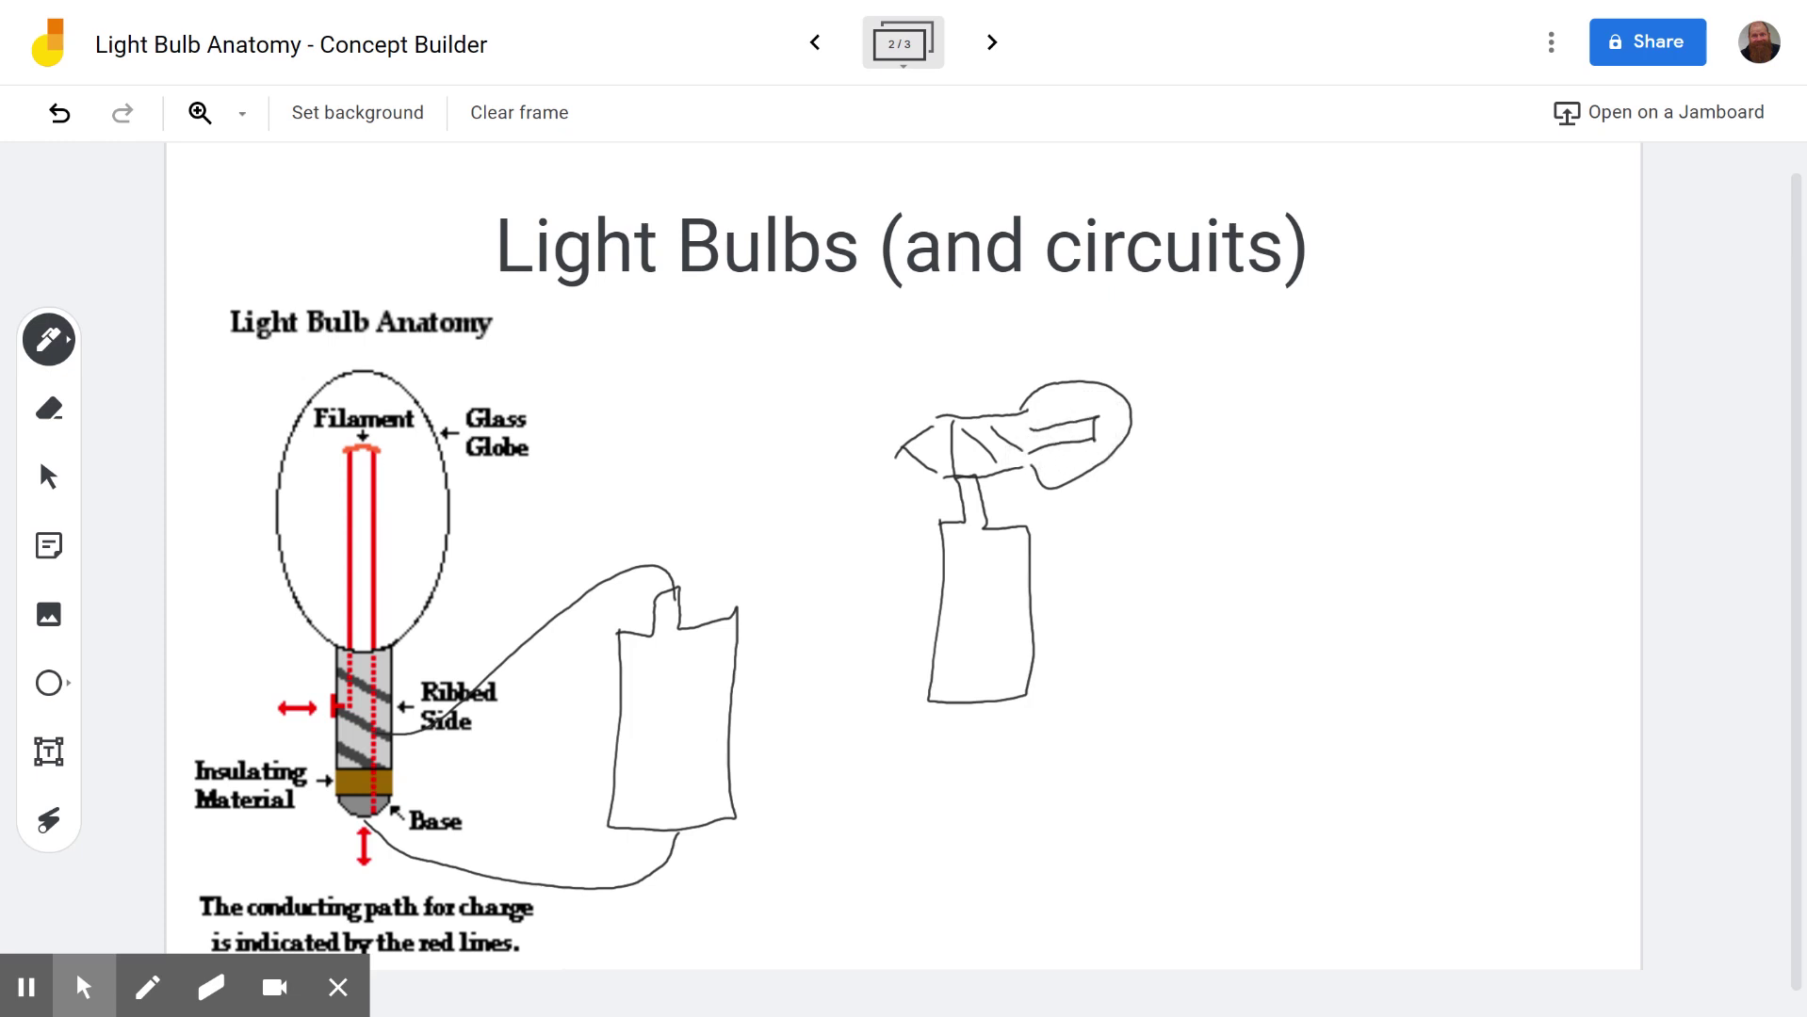
{"action": "left_click", "coordinate": [49, 821]}
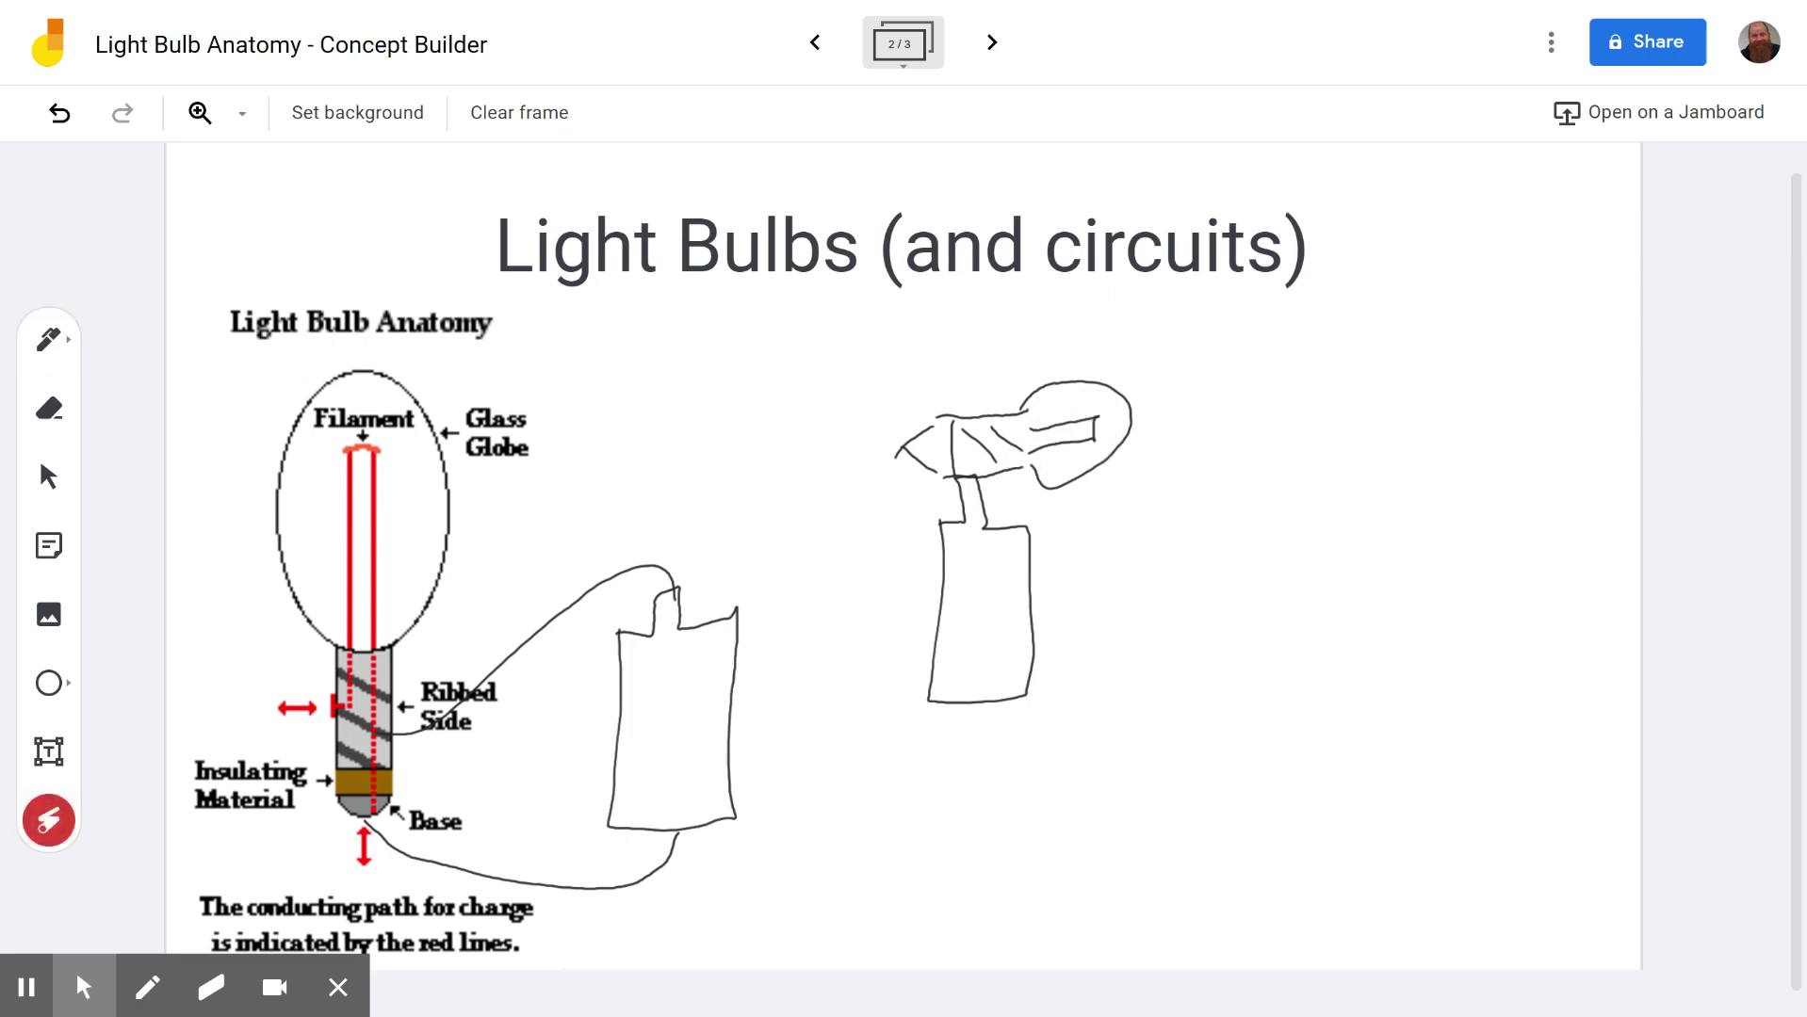
{"action": "left_click", "coordinate": [49, 340]}
{"action": "left_click", "coordinate": [49, 820]}
{"action": "mouse_move", "coordinate": [1000, 414]}
{"action": "left_mouse_down"}
{"action": "mouse_move", "coordinate": [1006, 479]}
{"action": "mouse_move", "coordinate": [1016, 448]}
{"action": "left_mouse_up"}
{"action": "left_click_drag", "start_coordinate": [969, 513], "coordinate": [986, 495]}
{"action": "mouse_move", "coordinate": [898, 459]}
{"action": "left_mouse_down"}
{"action": "mouse_move", "coordinate": [905, 442]}
{"action": "mouse_move", "coordinate": [884, 460]}
{"action": "left_mouse_up"}
- Draw a wire looping from the bulb to the battery's bottom, then laser-trace the current into the bulb
{"action": "key", "text": "p"}
{"action": "mouse_move", "coordinate": [903, 445]}
{"action": "left_mouse_down"}
{"action": "mouse_move", "coordinate": [871, 489]}
{"action": "mouse_move", "coordinate": [867, 747]}
{"action": "mouse_move", "coordinate": [955, 739]}
{"action": "mouse_move", "coordinate": [980, 702]}
{"action": "left_mouse_up"}
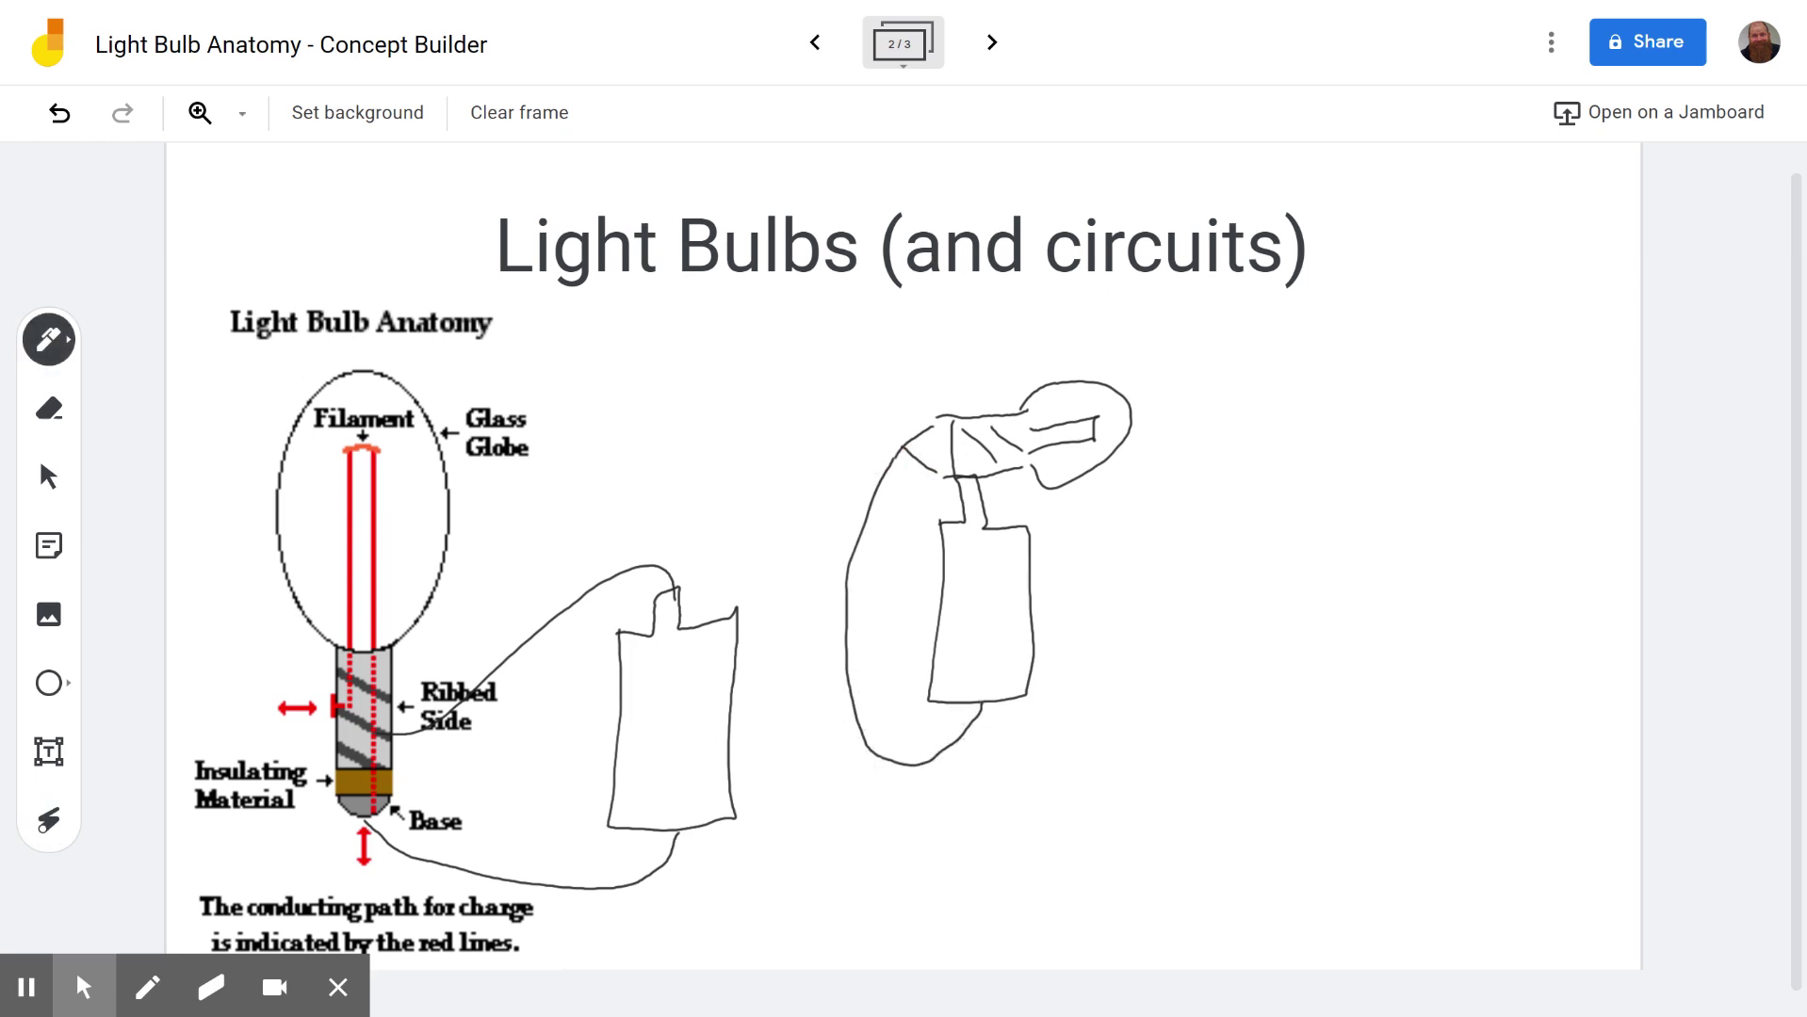
{"action": "key", "text": "l"}
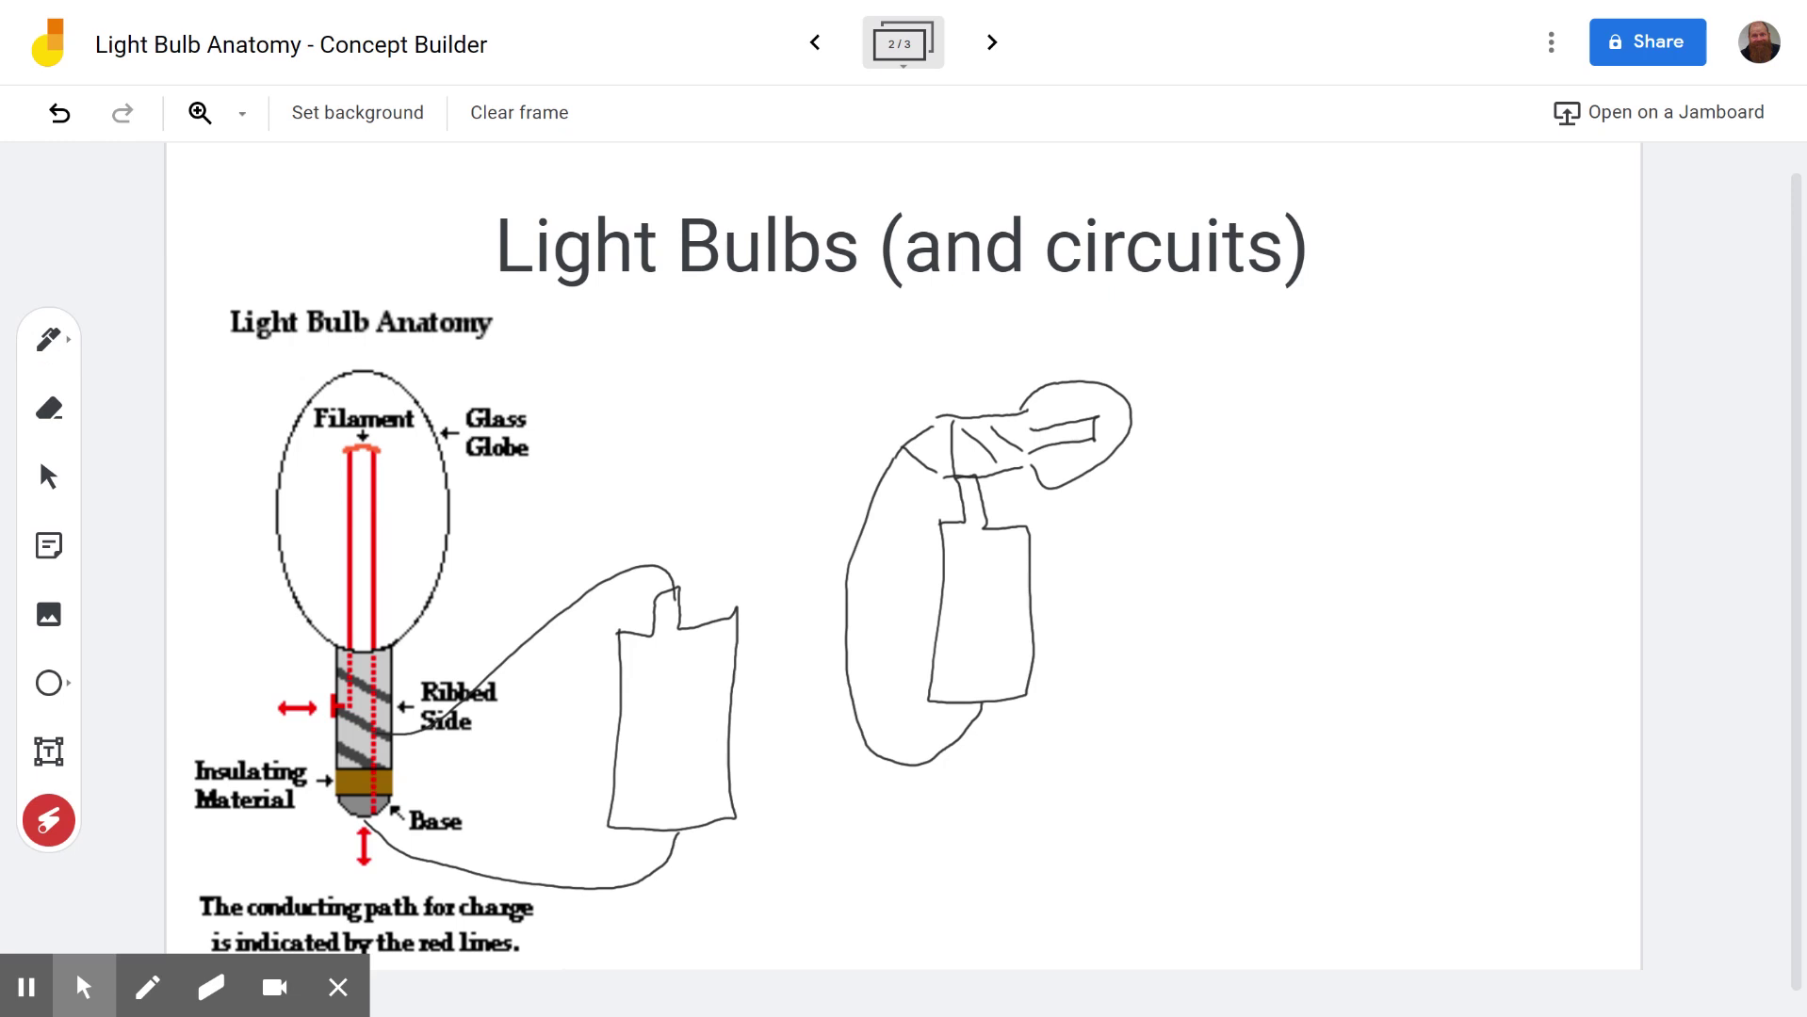
{"action": "mouse_move", "coordinate": [980, 518]}
{"action": "left_mouse_down"}
{"action": "mouse_move", "coordinate": [968, 477]}
{"action": "mouse_move", "coordinate": [1020, 420]}
{"action": "mouse_move", "coordinate": [1097, 419]}
{"action": "mouse_move", "coordinate": [1086, 436]}
{"action": "mouse_move", "coordinate": [970, 432]}
{"action": "mouse_move", "coordinate": [875, 504]}
{"action": "mouse_move", "coordinate": [847, 637]}
{"action": "mouse_move", "coordinate": [881, 731]}
{"action": "mouse_move", "coordinate": [939, 755]}
{"action": "mouse_move", "coordinate": [984, 692]}
{"action": "left_mouse_up"}
- Laser-trace the current around the right-hand circuit, then move to frame 3 of 3
{"action": "mouse_move", "coordinate": [1186, 368]}
{"action": "left_mouse_down"}
{"action": "mouse_move", "coordinate": [895, 847]}
{"action": "mouse_move", "coordinate": [1016, 370]}
{"action": "left_mouse_up"}
{"action": "mouse_move", "coordinate": [977, 523]}
{"action": "left_mouse_down"}
{"action": "mouse_move", "coordinate": [1008, 405]}
{"action": "mouse_move", "coordinate": [971, 516]}
{"action": "left_mouse_up"}
{"action": "left_click_drag", "start_coordinate": [980, 654], "coordinate": [989, 662]}
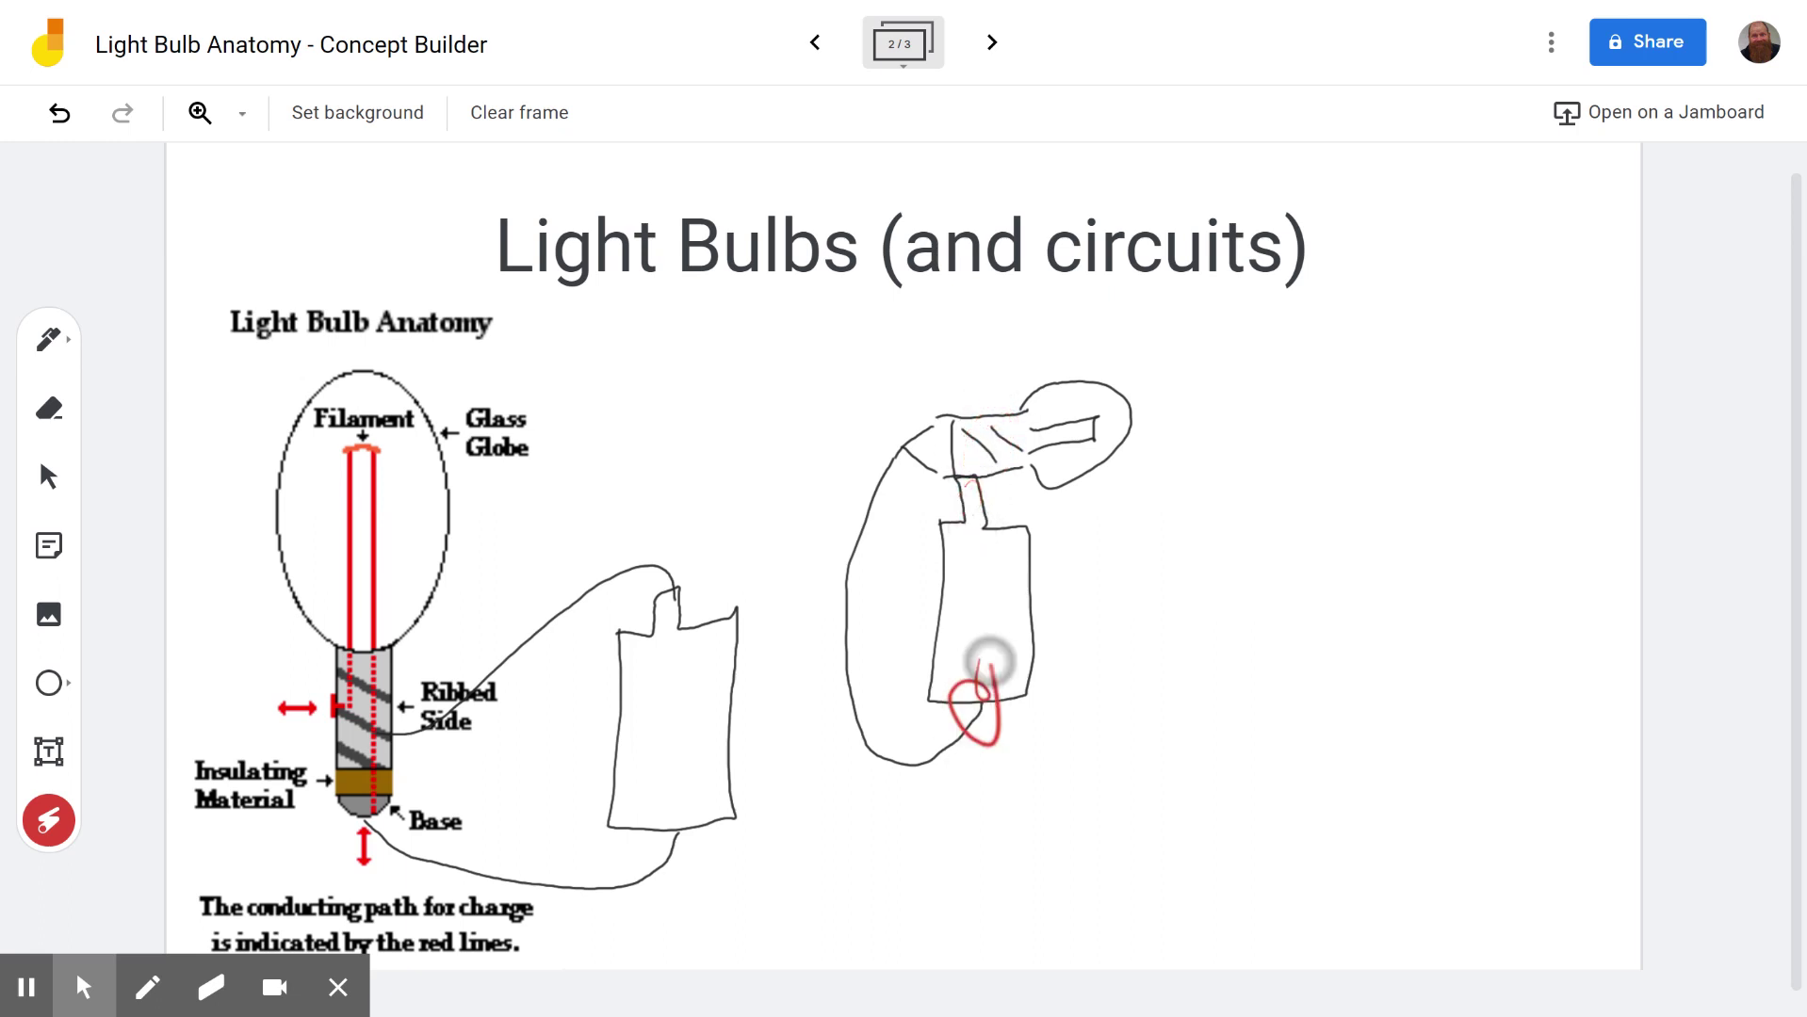
{"action": "left_click_drag", "start_coordinate": [895, 437], "coordinate": [912, 444]}
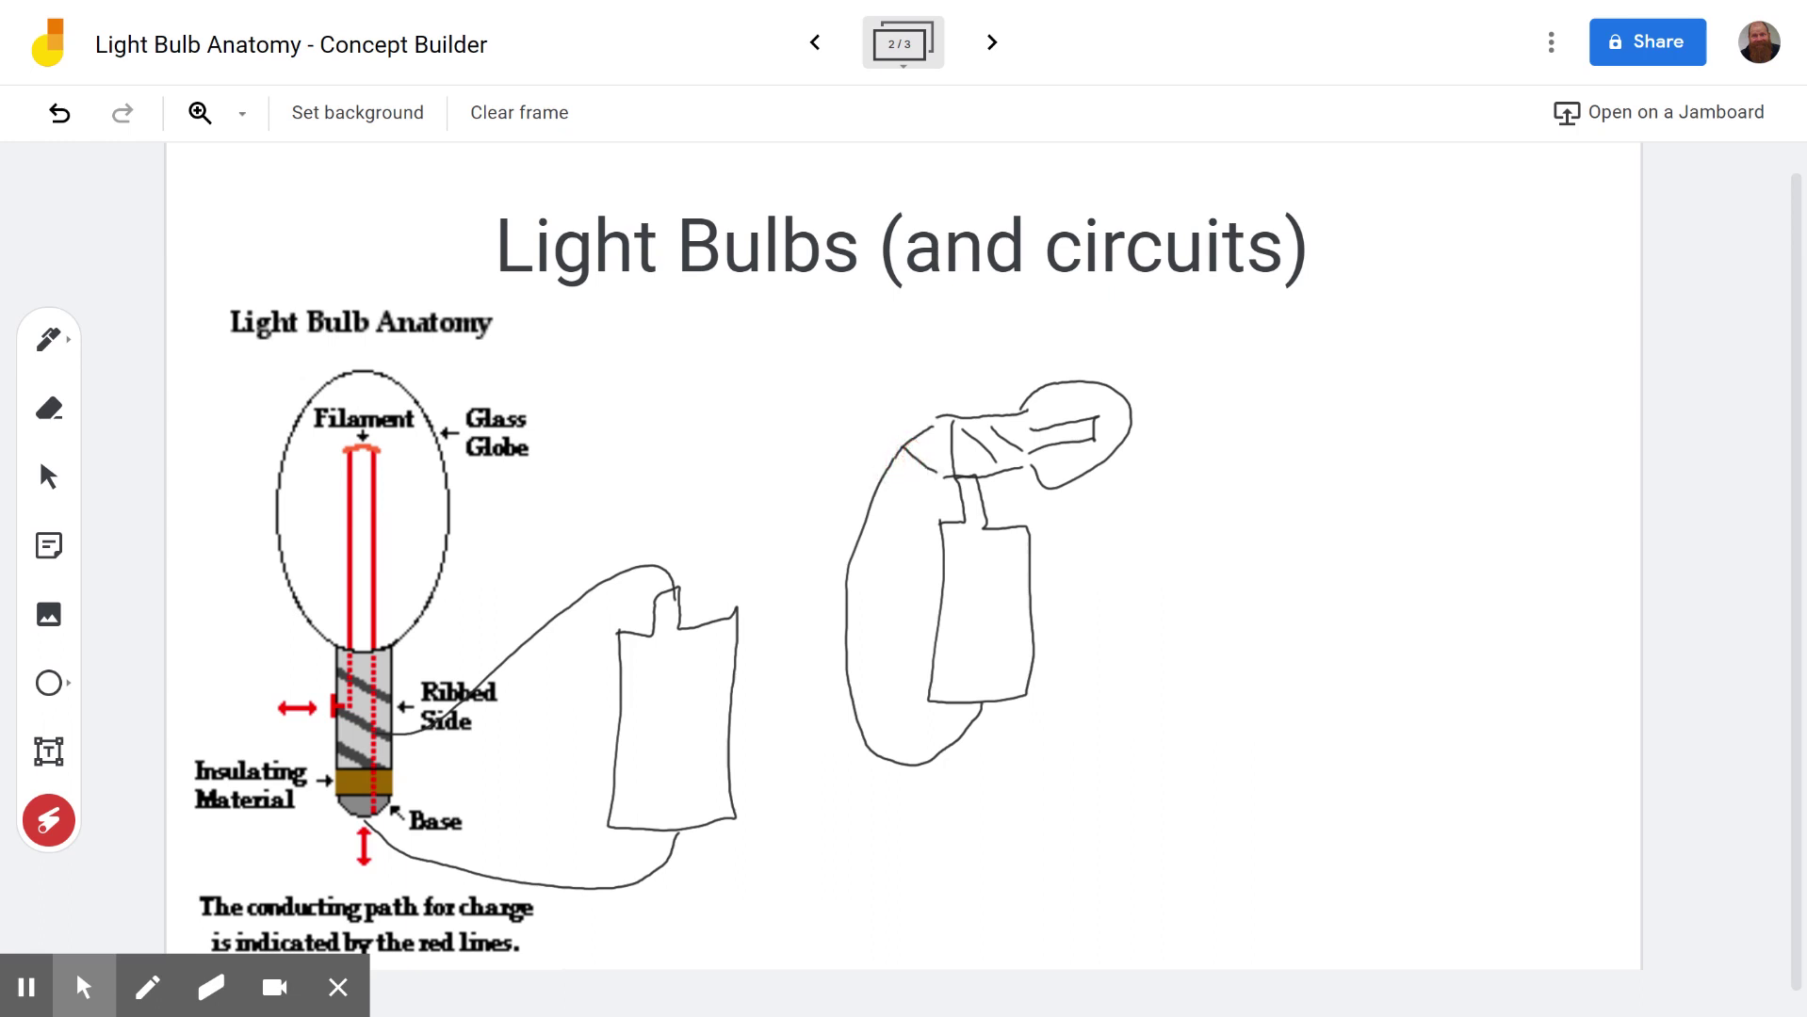
{"action": "mouse_move", "coordinate": [980, 594]}
{"action": "left_mouse_down"}
{"action": "mouse_move", "coordinate": [976, 447]}
{"action": "mouse_move", "coordinate": [1121, 396]}
{"action": "mouse_move", "coordinate": [872, 505]}
{"action": "mouse_move", "coordinate": [924, 760]}
{"action": "mouse_move", "coordinate": [994, 692]}
{"action": "left_mouse_up"}
{"action": "left_click", "coordinate": [991, 41]}
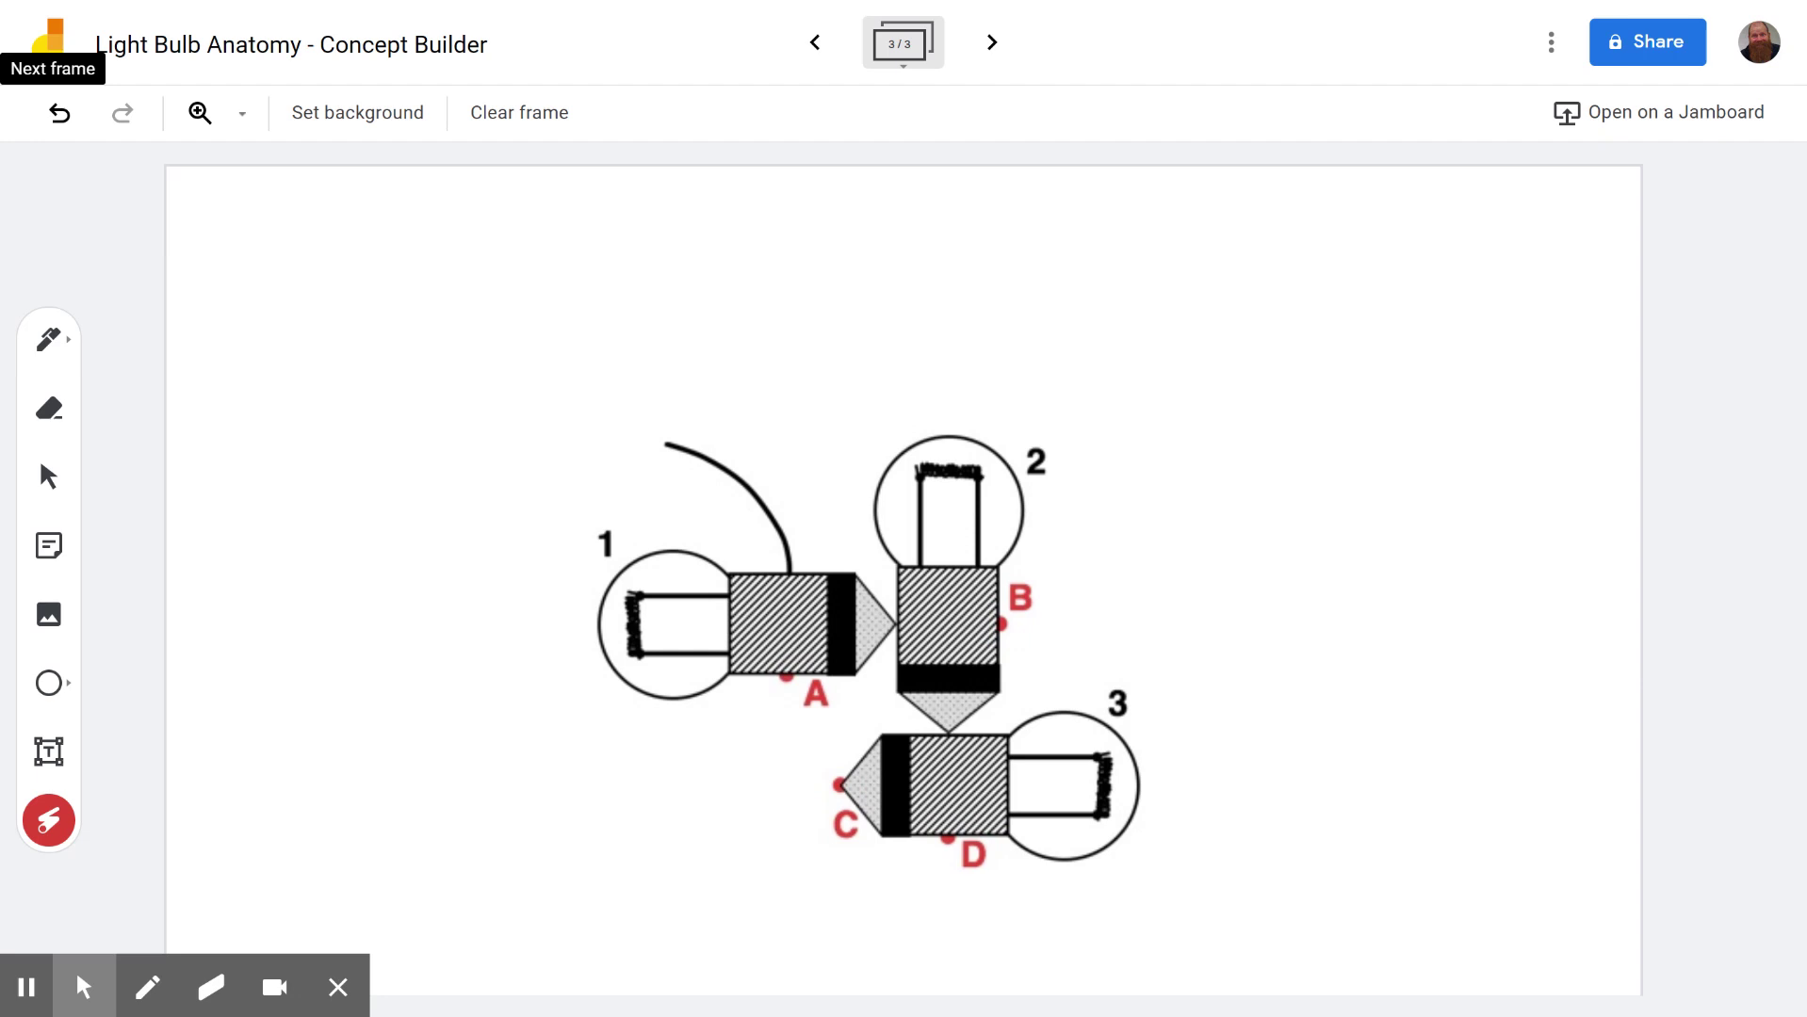
- Laser-trace bulb 1 and its wire, then pen-draw a wire from point C toward the lower left
{"action": "mouse_move", "coordinate": [754, 570]}
{"action": "left_mouse_down"}
{"action": "mouse_move", "coordinate": [657, 533]}
{"action": "mouse_move", "coordinate": [609, 677]}
{"action": "mouse_move", "coordinate": [730, 677]}
{"action": "mouse_move", "coordinate": [601, 646]}
{"action": "mouse_move", "coordinate": [693, 548]}
{"action": "mouse_move", "coordinate": [712, 569]}
{"action": "mouse_move", "coordinate": [617, 617]}
{"action": "mouse_move", "coordinate": [677, 701]}
{"action": "left_mouse_up"}
{"action": "mouse_move", "coordinate": [702, 424]}
{"action": "left_mouse_down"}
{"action": "mouse_move", "coordinate": [790, 573]}
{"action": "mouse_move", "coordinate": [658, 600]}
{"action": "mouse_move", "coordinate": [626, 617]}
{"action": "mouse_move", "coordinate": [633, 633]}
{"action": "mouse_move", "coordinate": [890, 617]}
{"action": "mouse_move", "coordinate": [919, 637]}
{"action": "mouse_move", "coordinate": [920, 613]}
{"action": "mouse_move", "coordinate": [884, 624]}
{"action": "mouse_move", "coordinate": [911, 601]}
{"action": "mouse_move", "coordinate": [928, 469]}
{"action": "mouse_move", "coordinate": [979, 473]}
{"action": "mouse_move", "coordinate": [950, 745]}
{"action": "mouse_move", "coordinate": [1112, 765]}
{"action": "mouse_move", "coordinate": [1040, 816]}
{"action": "mouse_move", "coordinate": [841, 785]}
{"action": "left_mouse_up"}
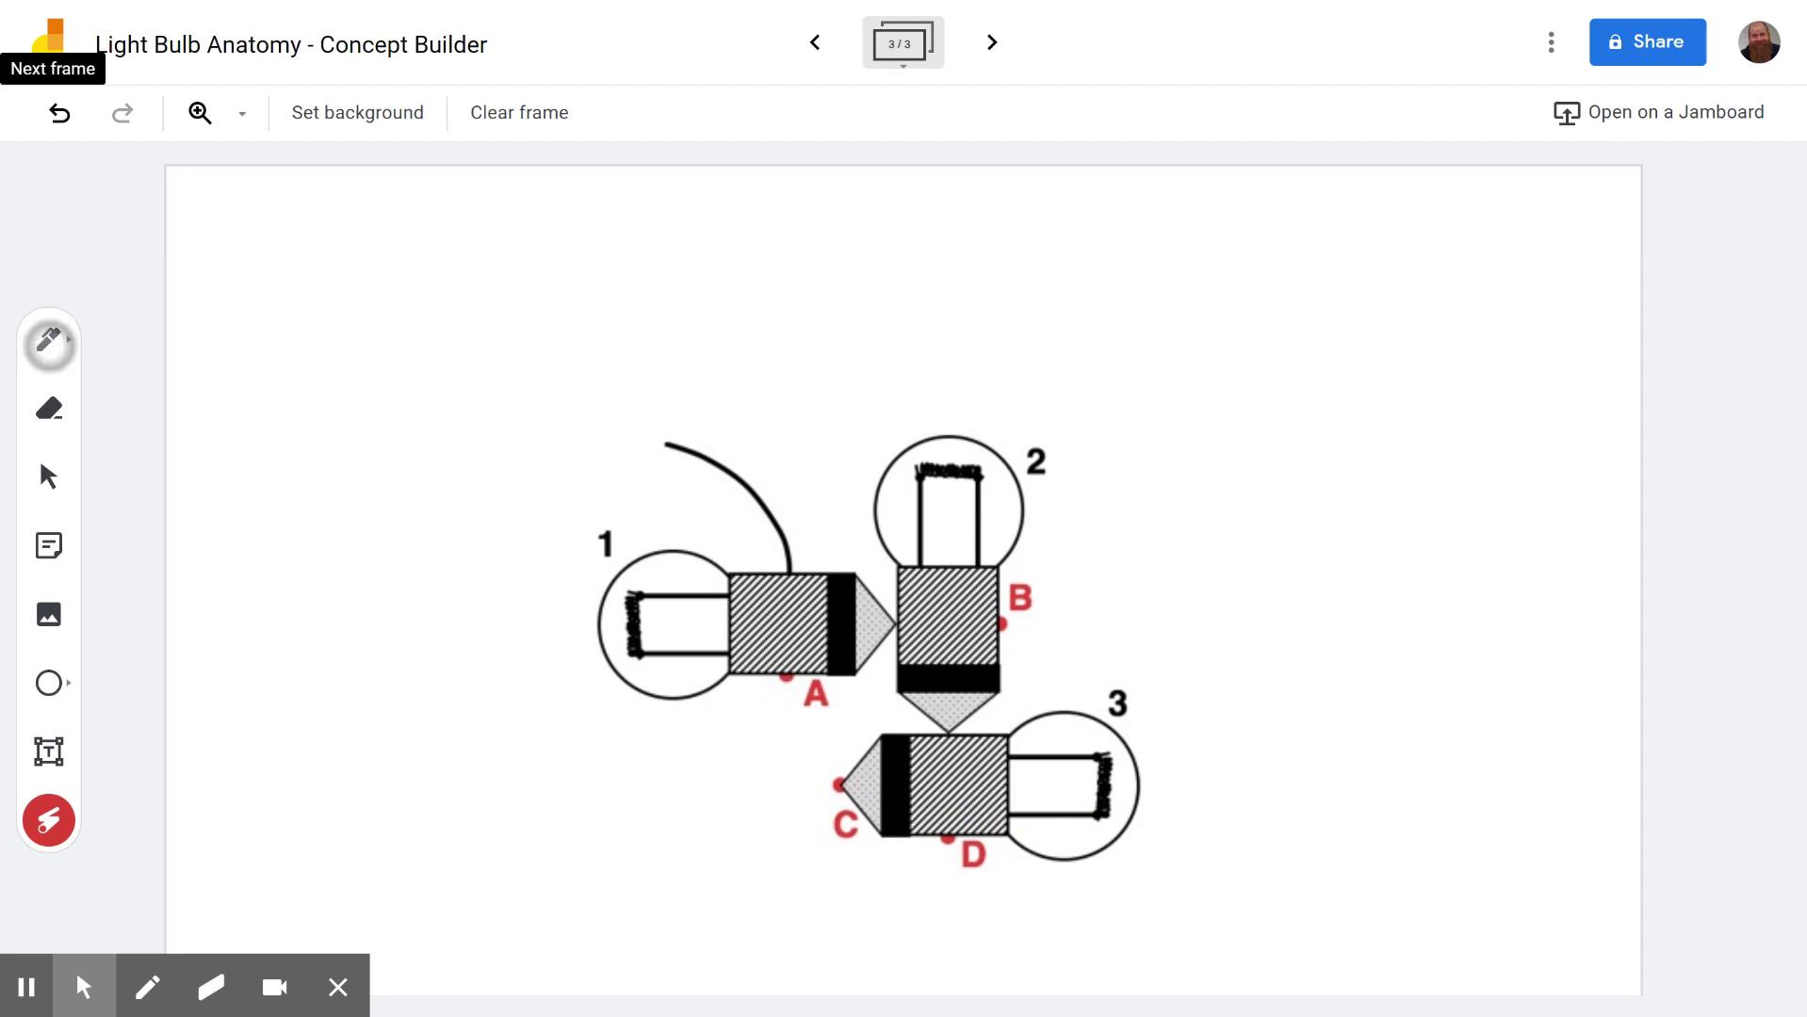
{"action": "left_click", "coordinate": [49, 340]}
{"action": "left_click_drag", "start_coordinate": [841, 786], "coordinate": [669, 893]}
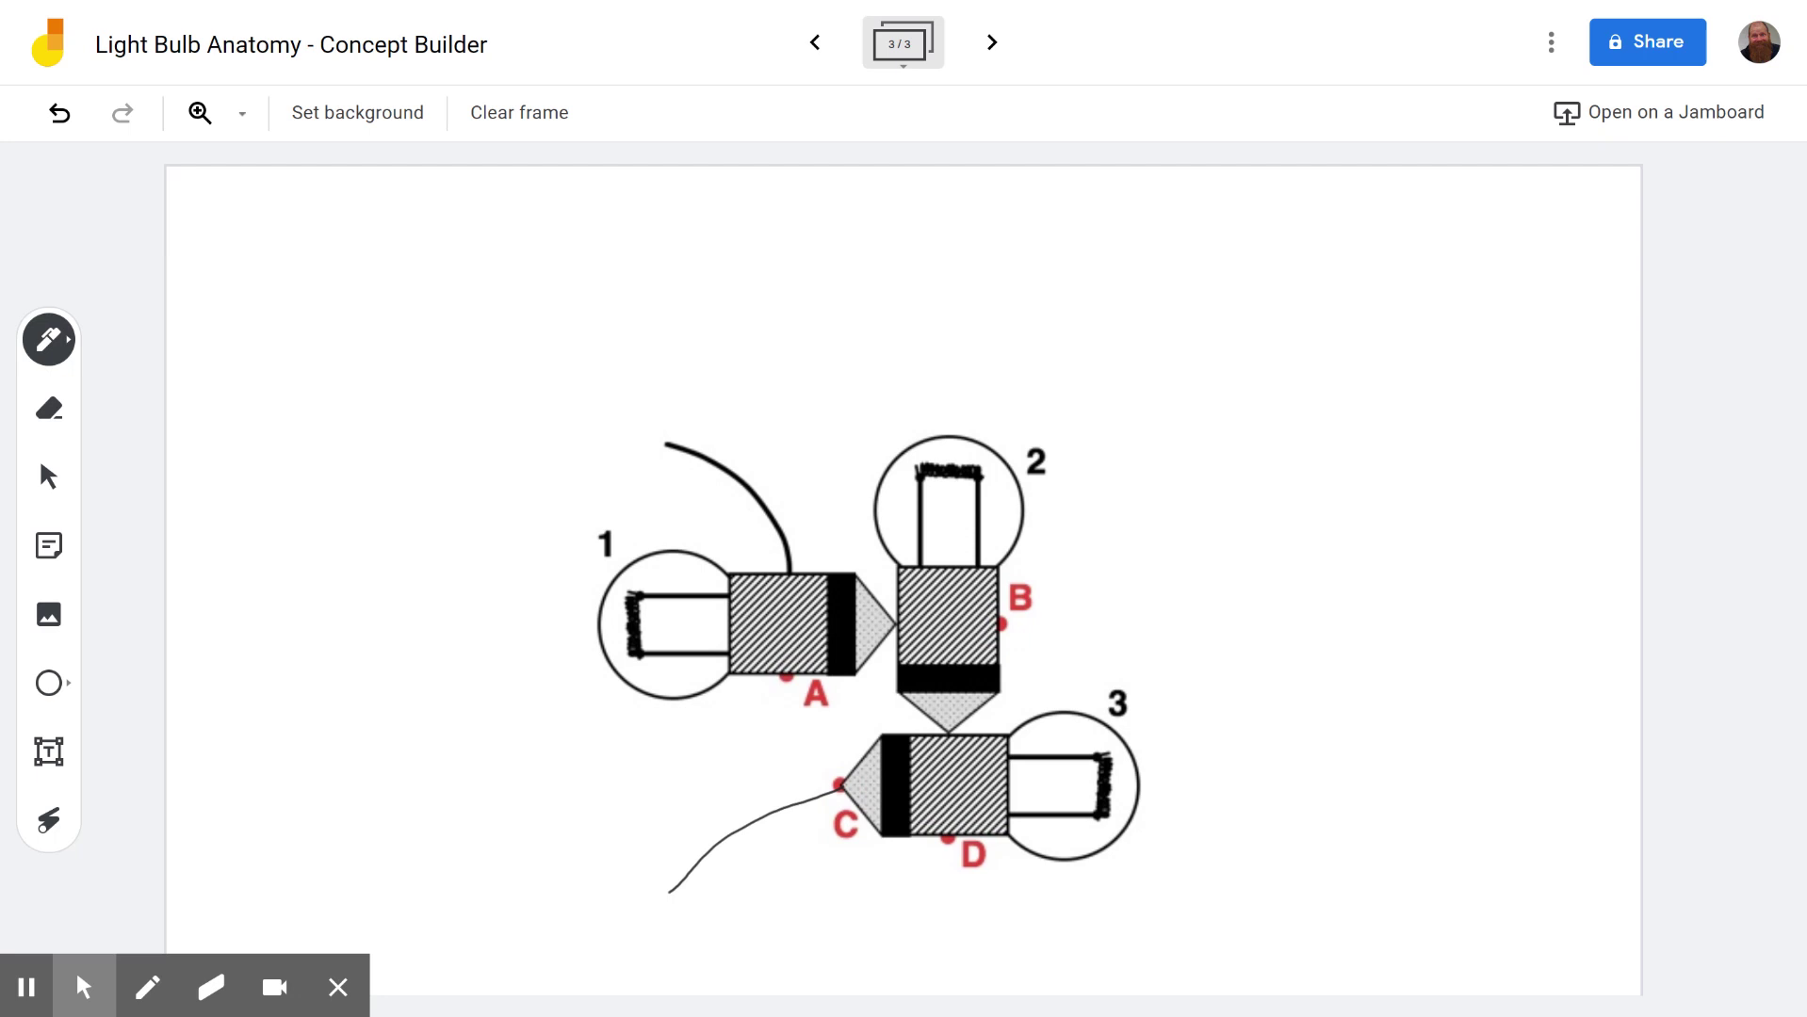
- Switch the pen to green and draw a battery left of bulb 1
{"action": "left_click", "coordinate": [48, 339]}
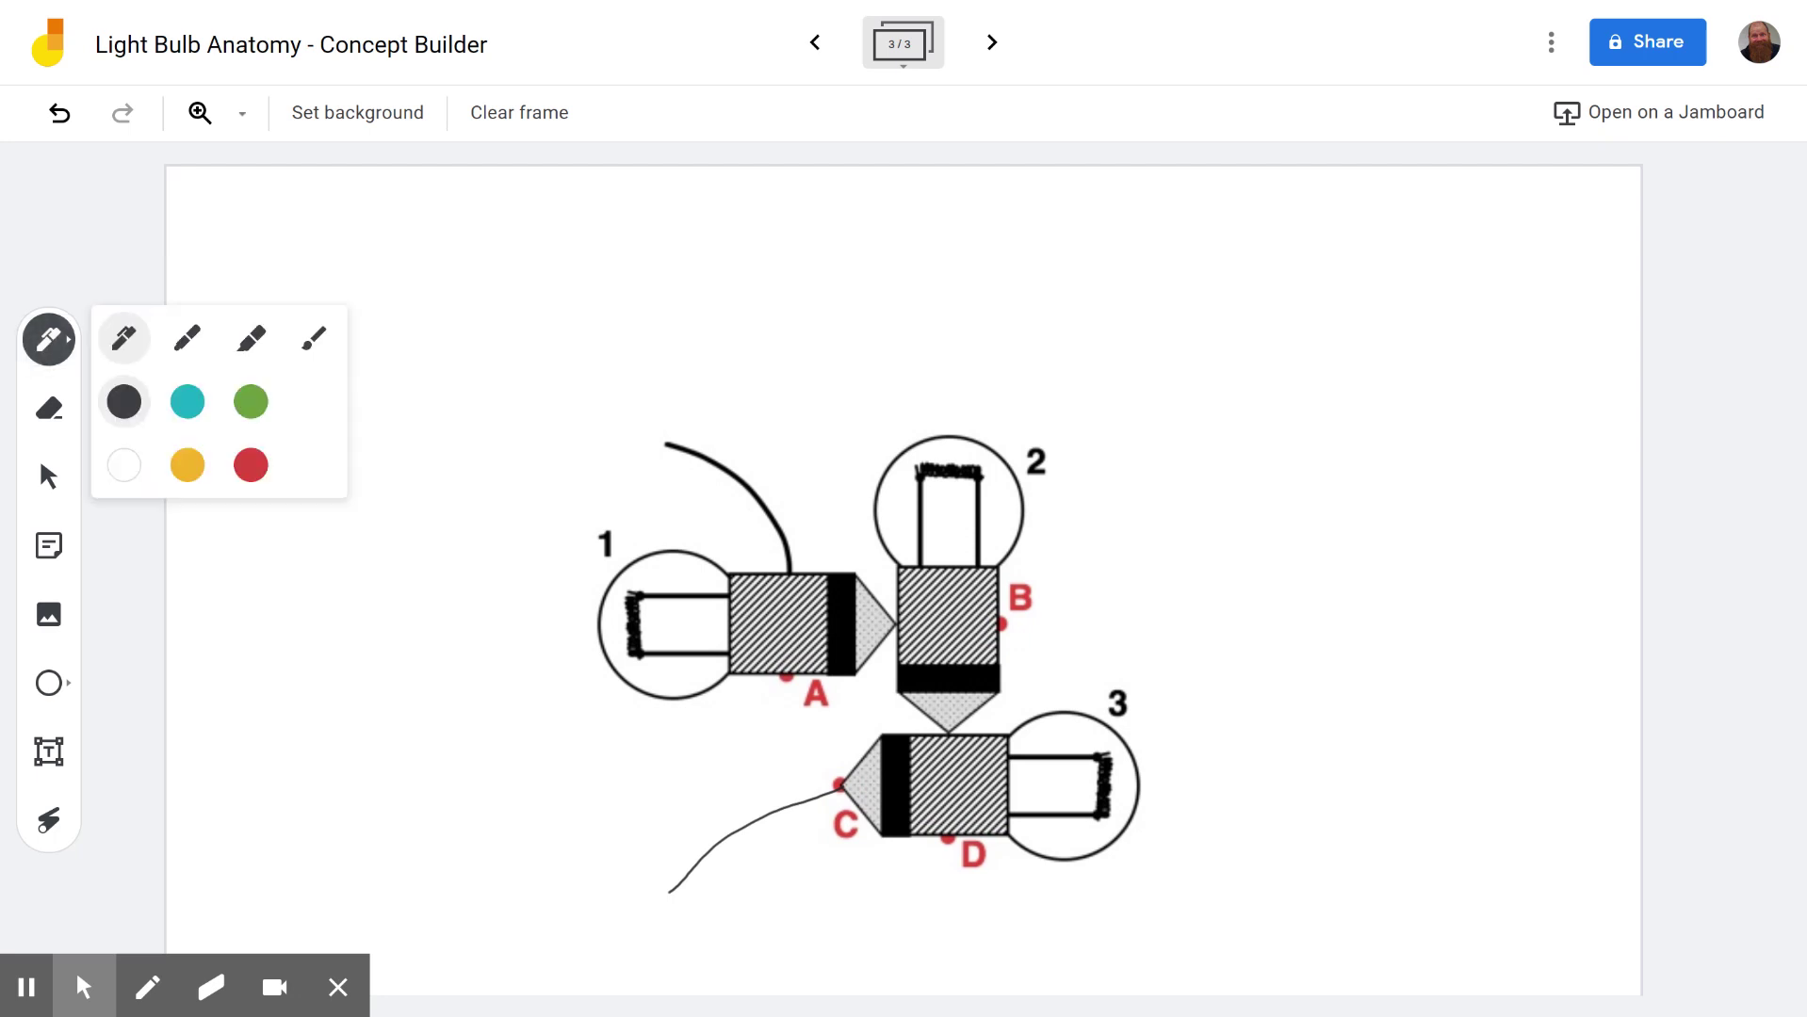
{"action": "left_click", "coordinate": [250, 403]}
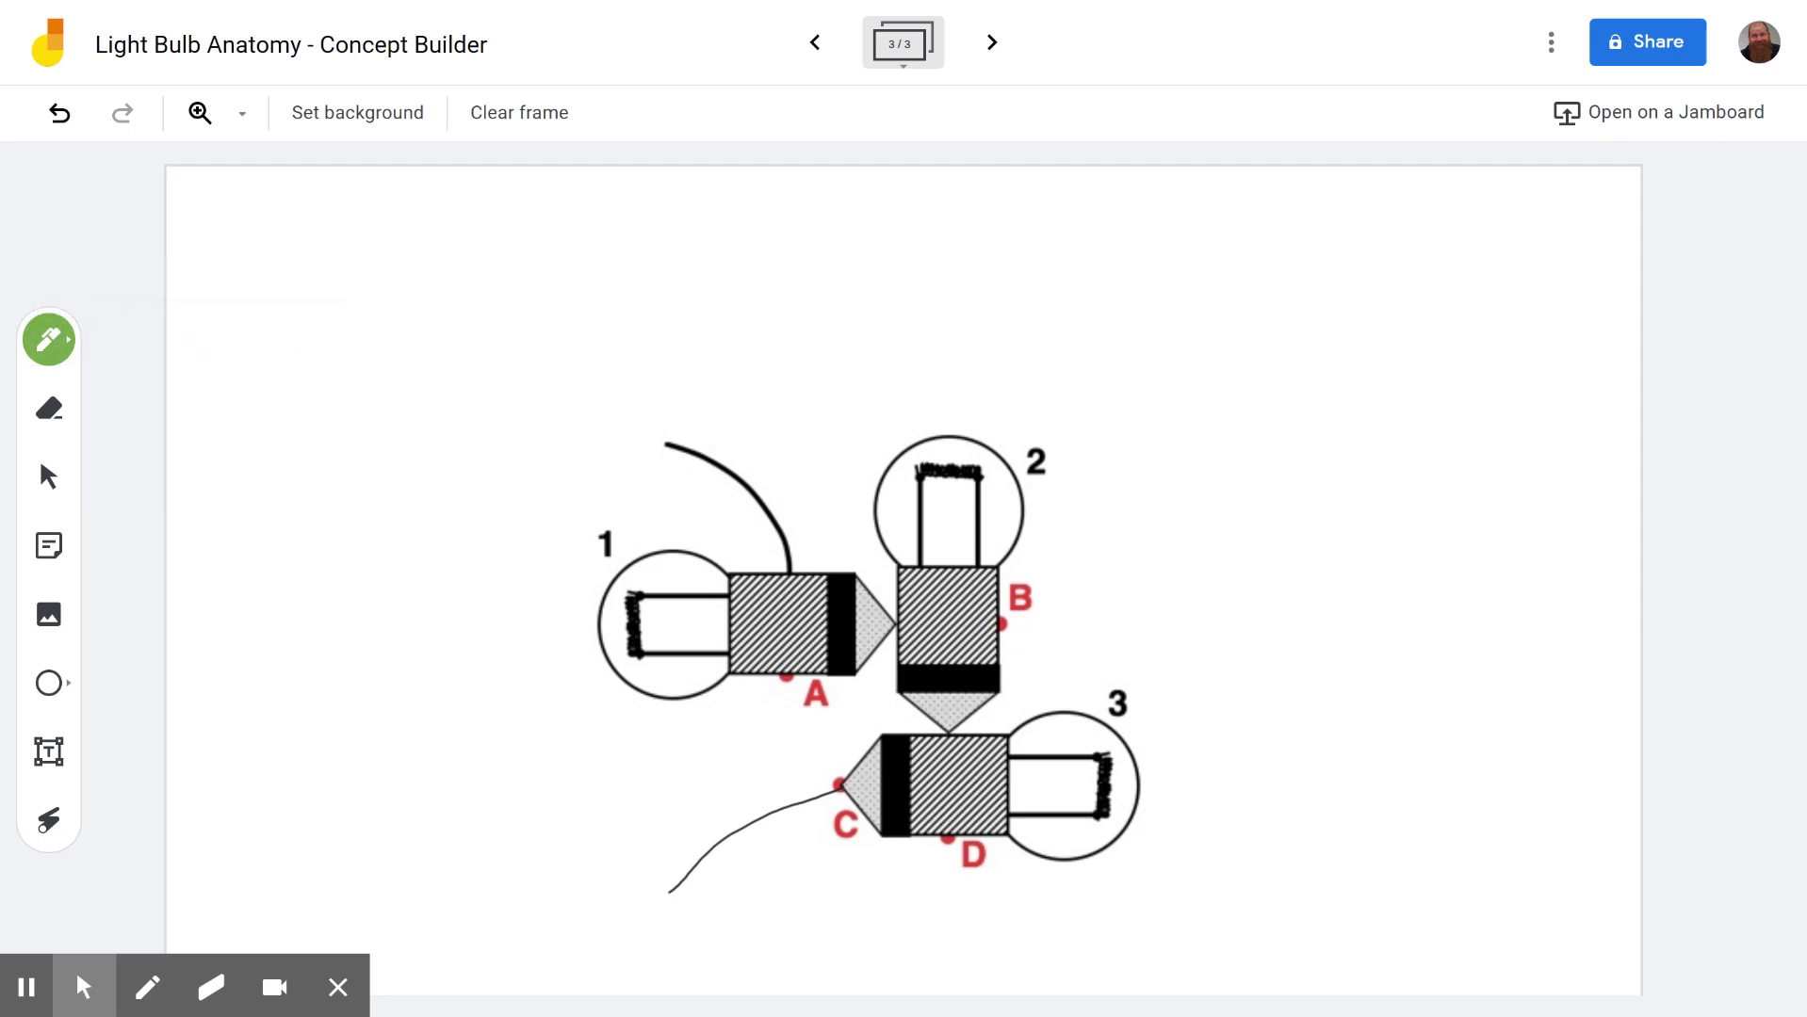
{"action": "mouse_move", "coordinate": [296, 610]}
{"action": "left_mouse_down"}
{"action": "mouse_move", "coordinate": [294, 791]}
{"action": "mouse_move", "coordinate": [407, 782]}
{"action": "mouse_move", "coordinate": [400, 601]}
{"action": "mouse_move", "coordinate": [353, 606]}
{"action": "mouse_move", "coordinate": [339, 566]}
{"action": "mouse_move", "coordinate": [323, 603]}
{"action": "mouse_move", "coordinate": [282, 617]}
{"action": "left_mouse_up"}
- Connect the battery to the top and lower black wires with arrowed green lines
{"action": "mouse_move", "coordinate": [348, 557]}
{"action": "left_mouse_down"}
{"action": "mouse_move", "coordinate": [598, 440]}
{"action": "mouse_move", "coordinate": [670, 439]}
{"action": "left_mouse_up"}
{"action": "left_click_drag", "start_coordinate": [479, 449], "coordinate": [484, 503]}
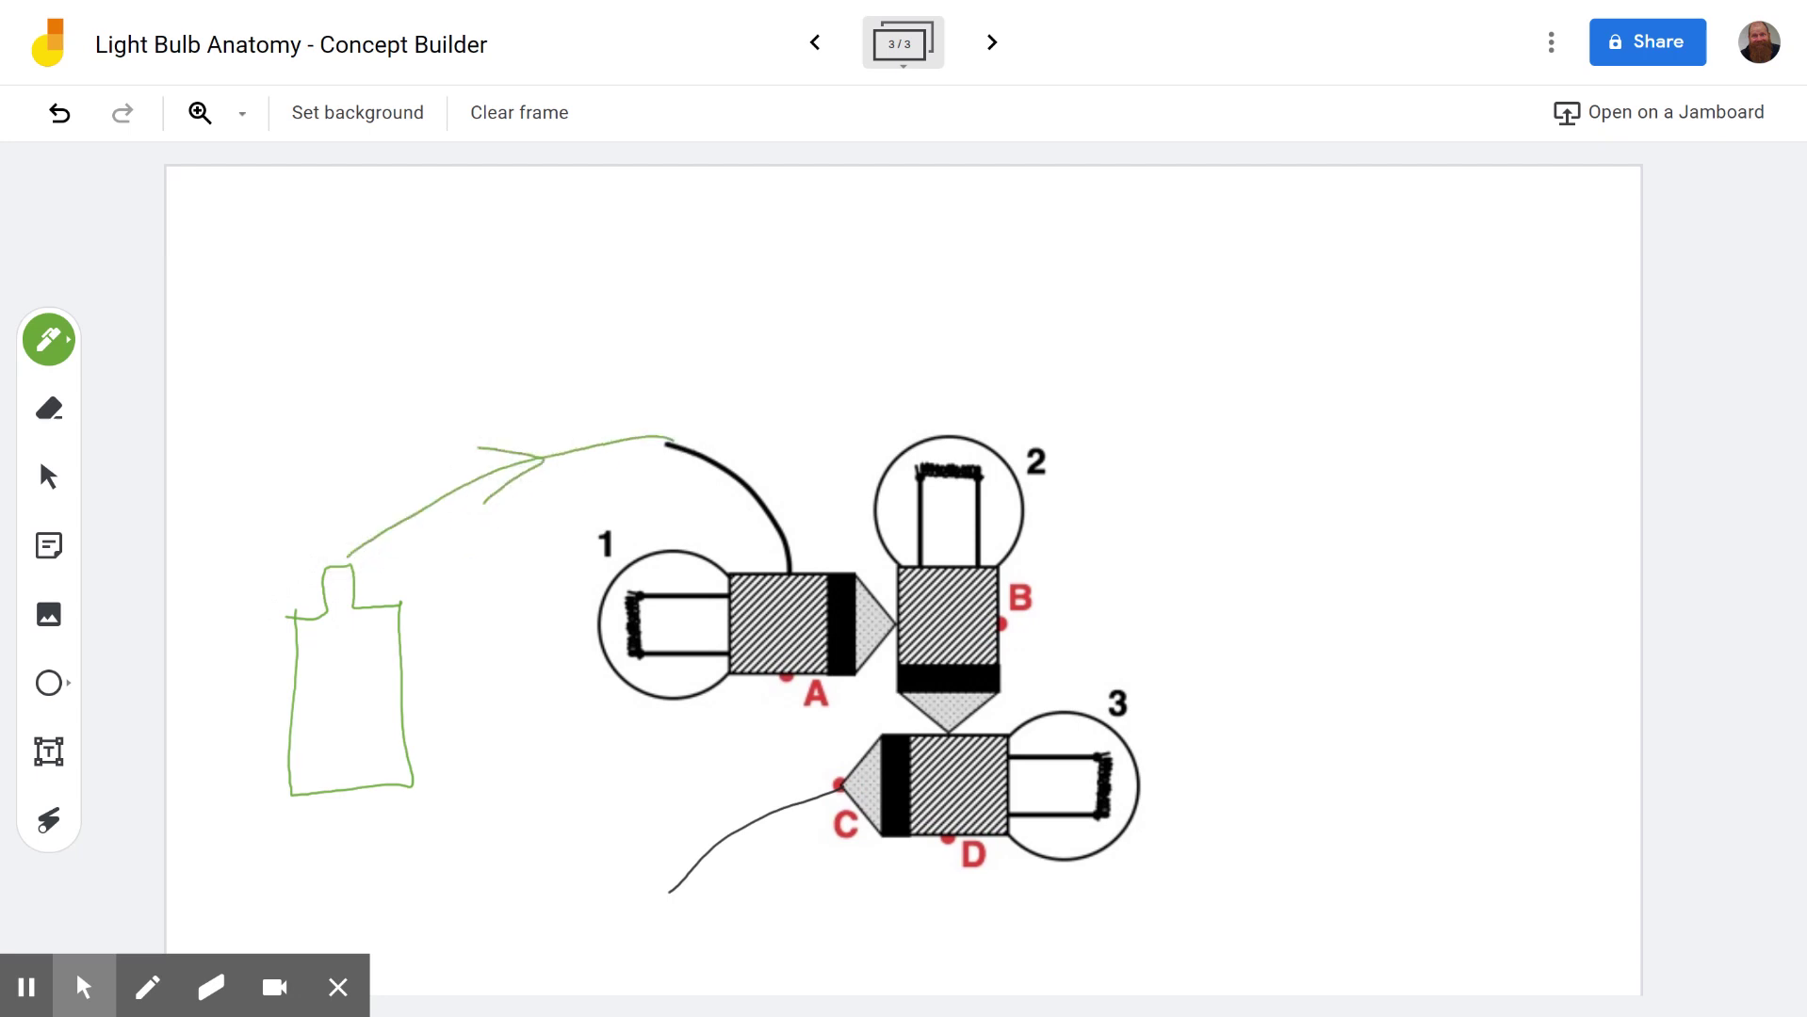
{"action": "mouse_move", "coordinate": [677, 889]}
{"action": "left_mouse_down"}
{"action": "mouse_move", "coordinate": [432, 835]}
{"action": "mouse_move", "coordinate": [363, 775]}
{"action": "left_mouse_up"}
{"action": "mouse_move", "coordinate": [509, 829]}
{"action": "left_mouse_down"}
{"action": "mouse_move", "coordinate": [468, 864]}
{"action": "mouse_move", "coordinate": [488, 896]}
{"action": "left_mouse_up"}
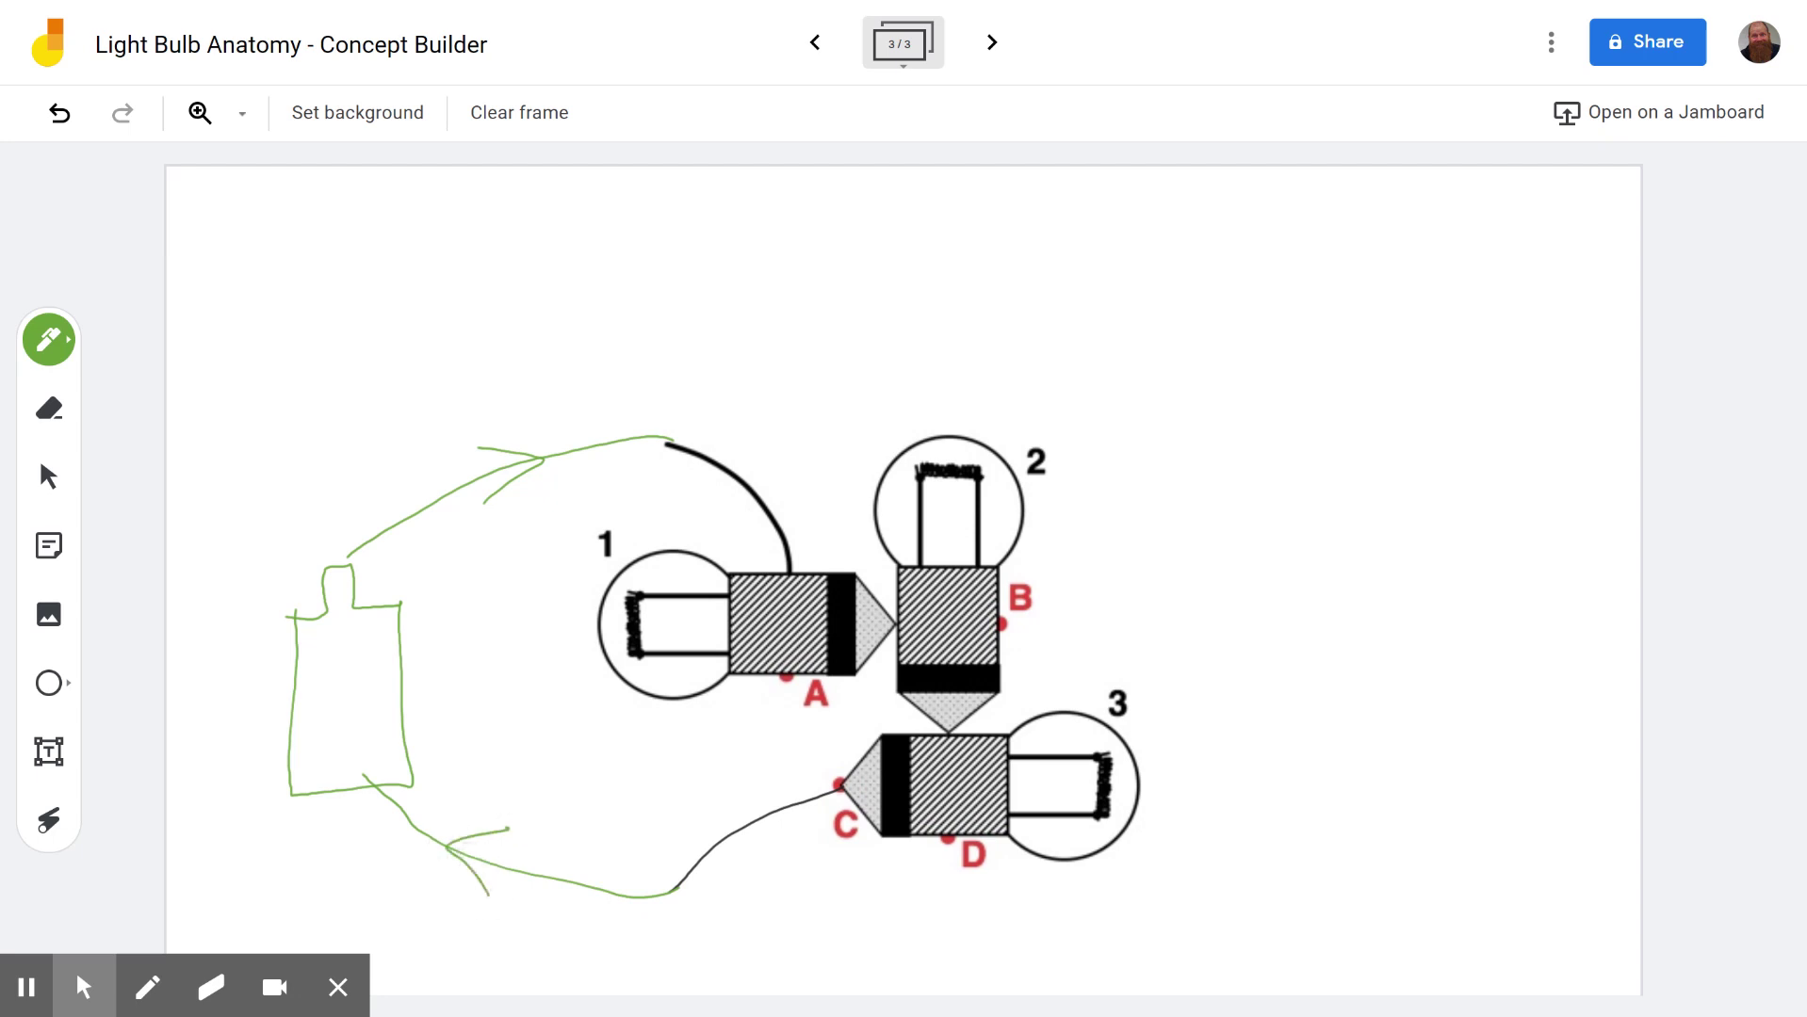
{"action": "left_click", "coordinate": [49, 339]}
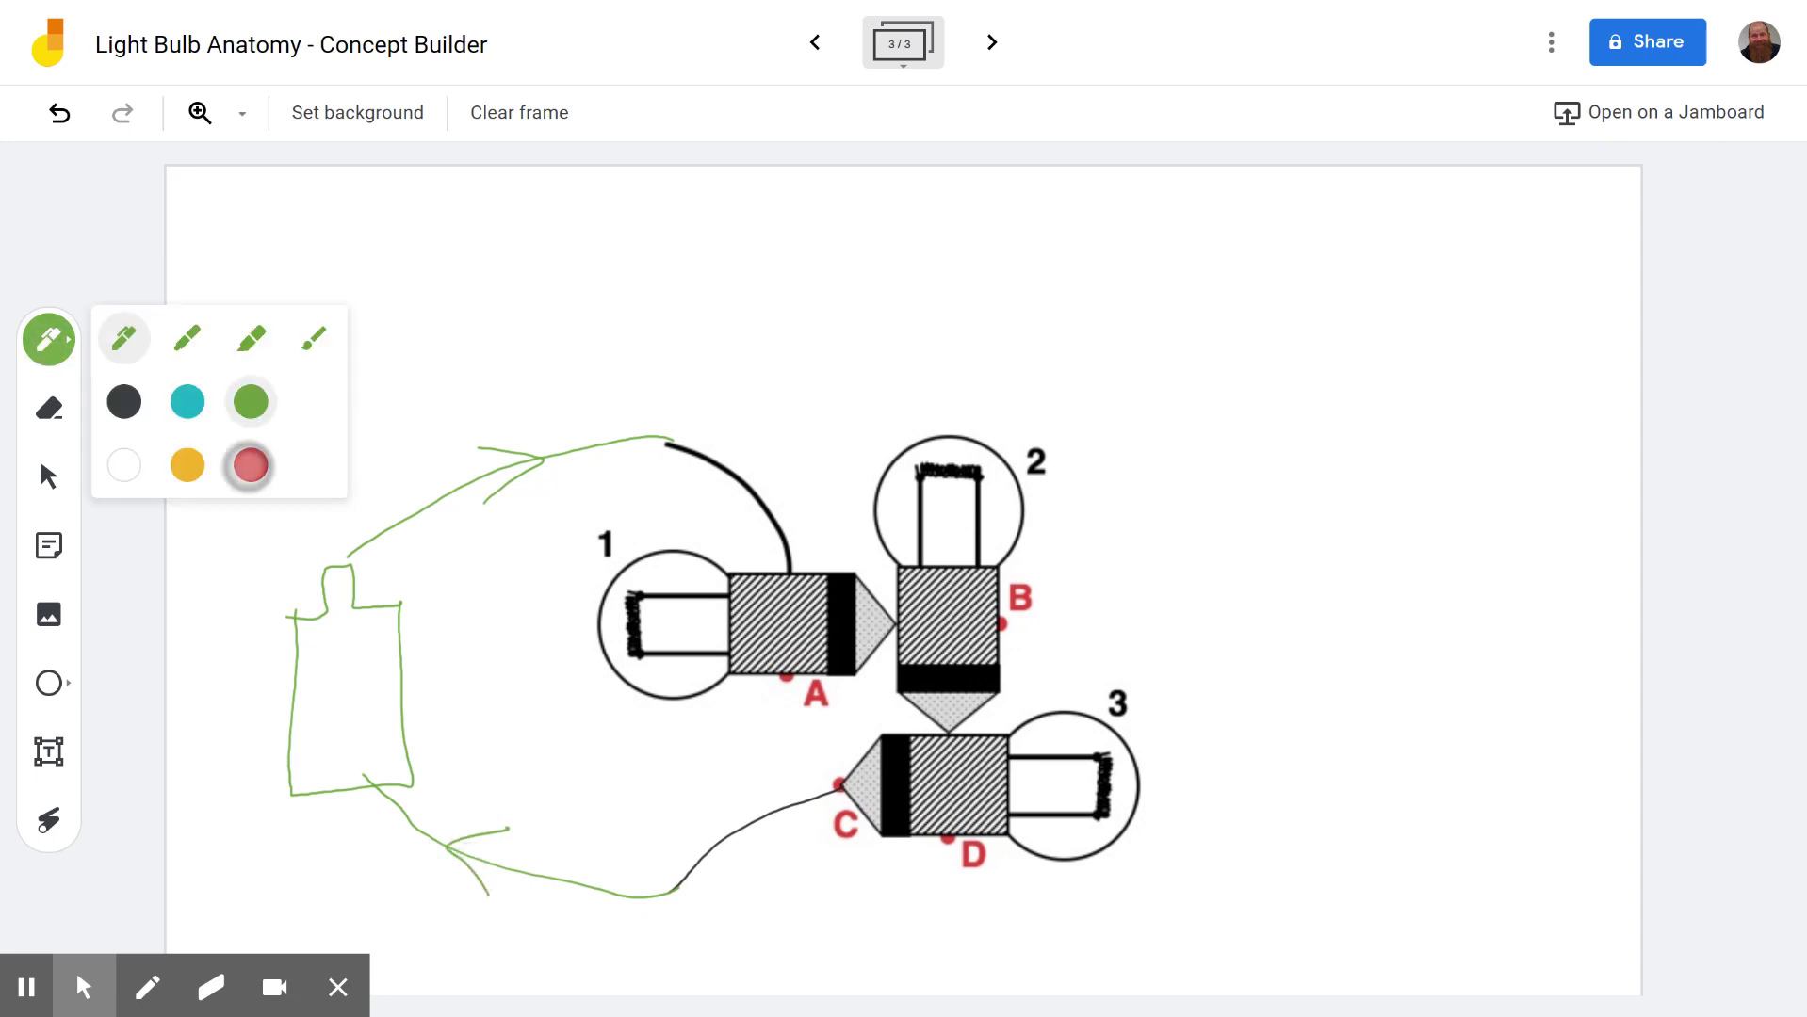
- In red, draw a large loop around the green battery and a diagonal stroke across it
{"action": "left_click", "coordinate": [250, 464]}
{"action": "mouse_move", "coordinate": [547, 327]}
{"action": "left_mouse_down"}
{"action": "mouse_move", "coordinate": [491, 895]}
{"action": "mouse_move", "coordinate": [609, 383]}
{"action": "mouse_move", "coordinate": [551, 299]}
{"action": "left_mouse_up"}
{"action": "mouse_move", "coordinate": [549, 375]}
{"action": "left_mouse_down"}
{"action": "mouse_move", "coordinate": [483, 472]}
{"action": "mouse_move", "coordinate": [352, 832]}
{"action": "left_mouse_up"}
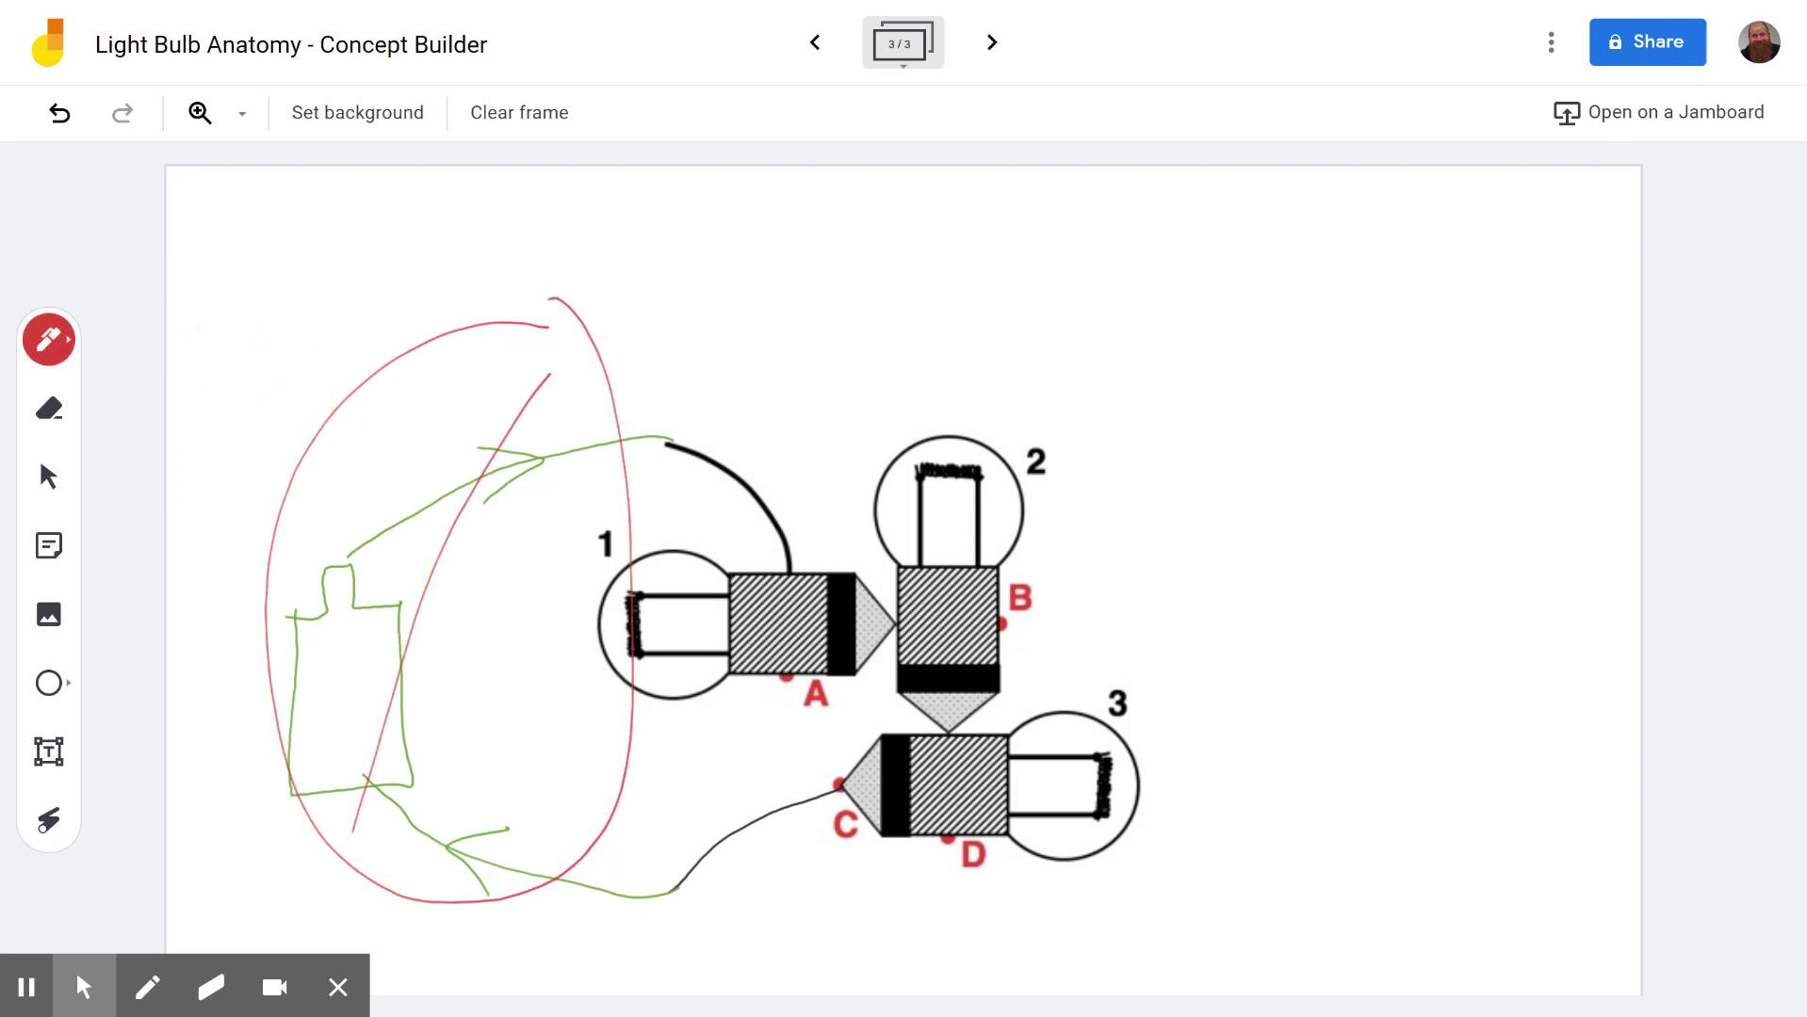
{"action": "left_click", "coordinate": [49, 820]}
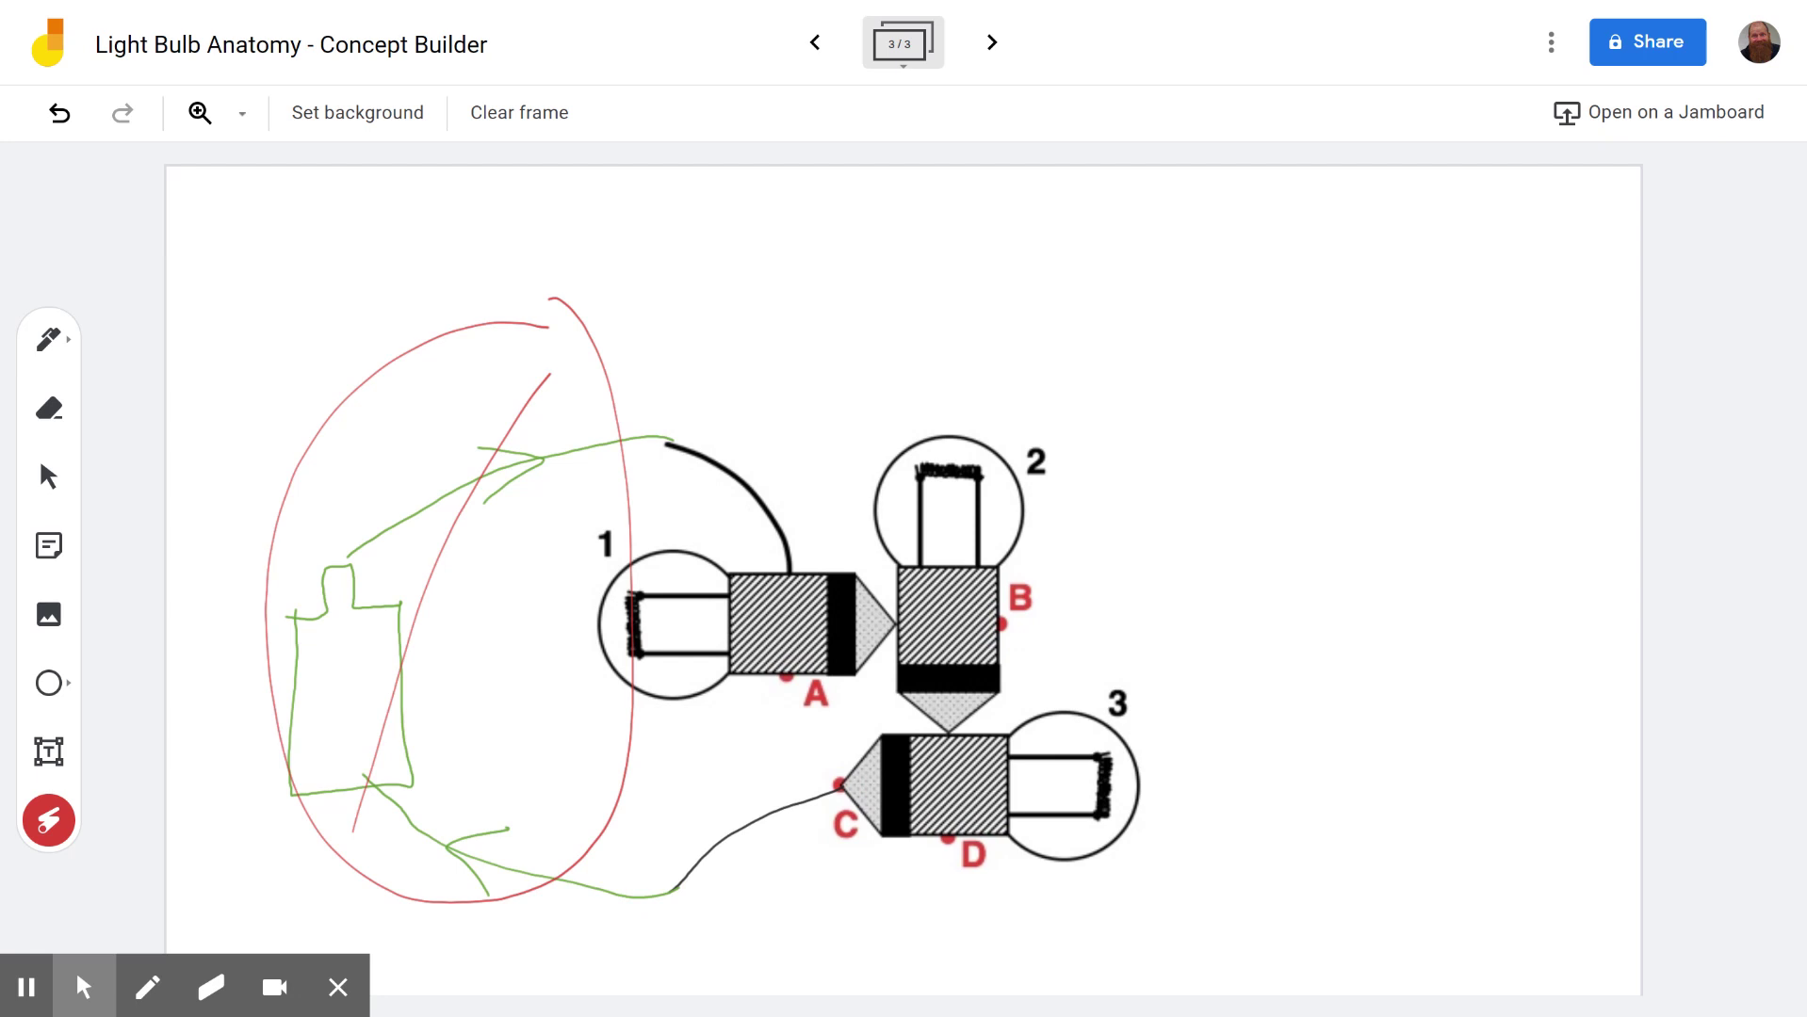
{"action": "left_click", "coordinate": [49, 341]}
- Draw a red line tracing the current from the top wire through bulbs 1, 2 and 3
{"action": "left_click", "coordinate": [49, 339]}
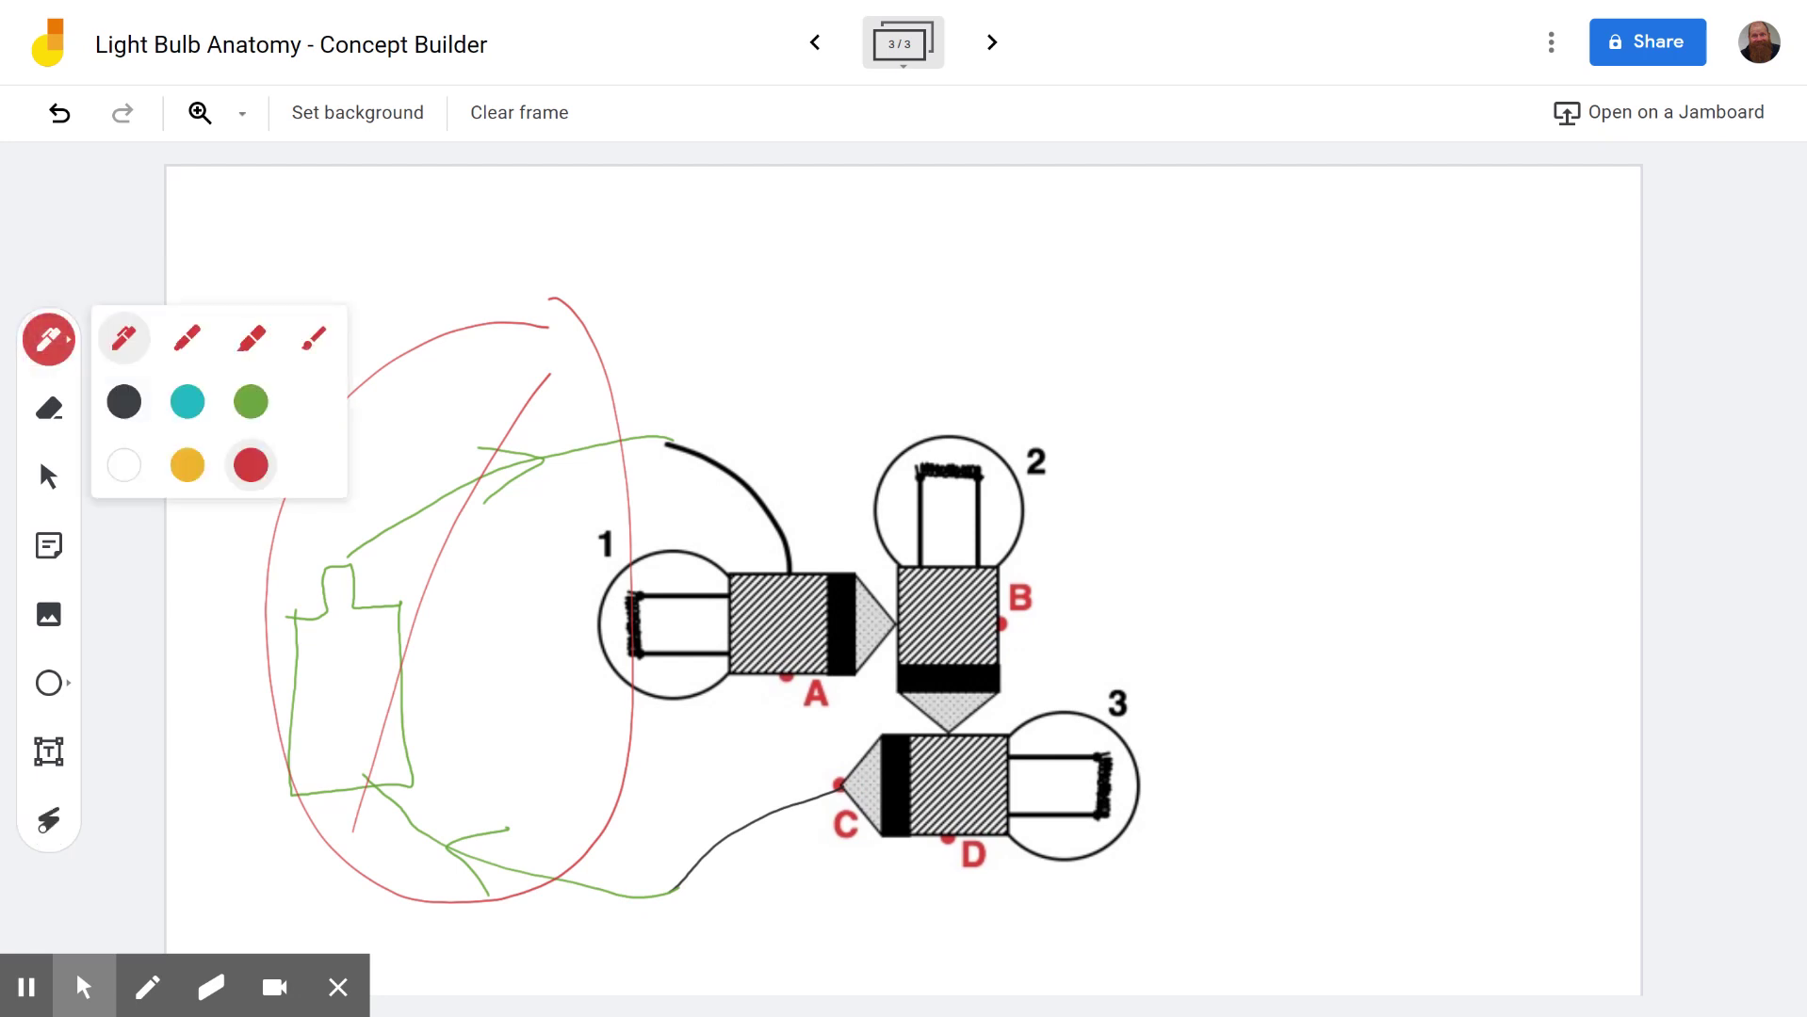
{"action": "left_click", "coordinate": [49, 339]}
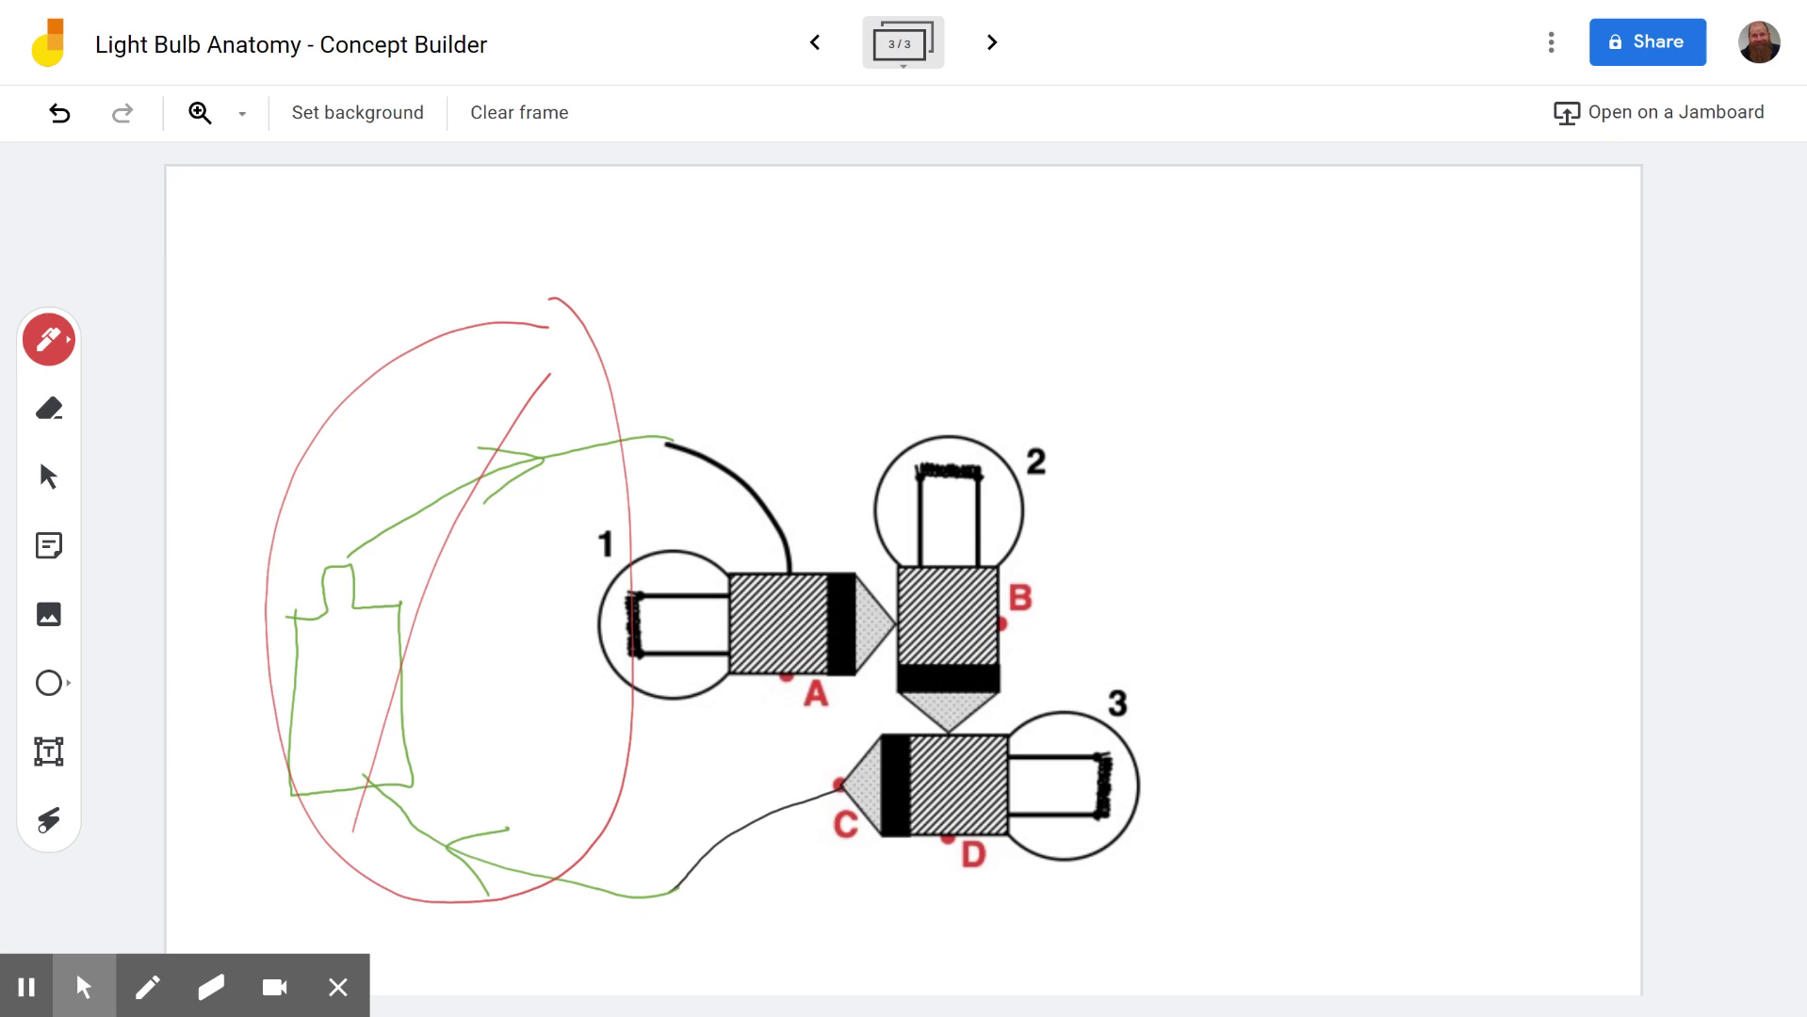
{"action": "mouse_move", "coordinate": [666, 443]}
{"action": "left_mouse_down"}
{"action": "mouse_move", "coordinate": [706, 456]}
{"action": "mouse_move", "coordinate": [774, 536]}
{"action": "mouse_move", "coordinate": [782, 593]}
{"action": "mouse_move", "coordinate": [633, 617]}
{"action": "mouse_move", "coordinate": [680, 656]}
{"action": "mouse_move", "coordinate": [780, 660]}
{"action": "mouse_move", "coordinate": [919, 614]}
{"action": "mouse_move", "coordinate": [940, 457]}
{"action": "mouse_move", "coordinate": [961, 562]}
{"action": "mouse_move", "coordinate": [958, 758]}
{"action": "mouse_move", "coordinate": [1104, 774]}
{"action": "mouse_move", "coordinate": [1069, 815]}
{"action": "mouse_move", "coordinate": [788, 819]}
{"action": "left_mouse_up"}
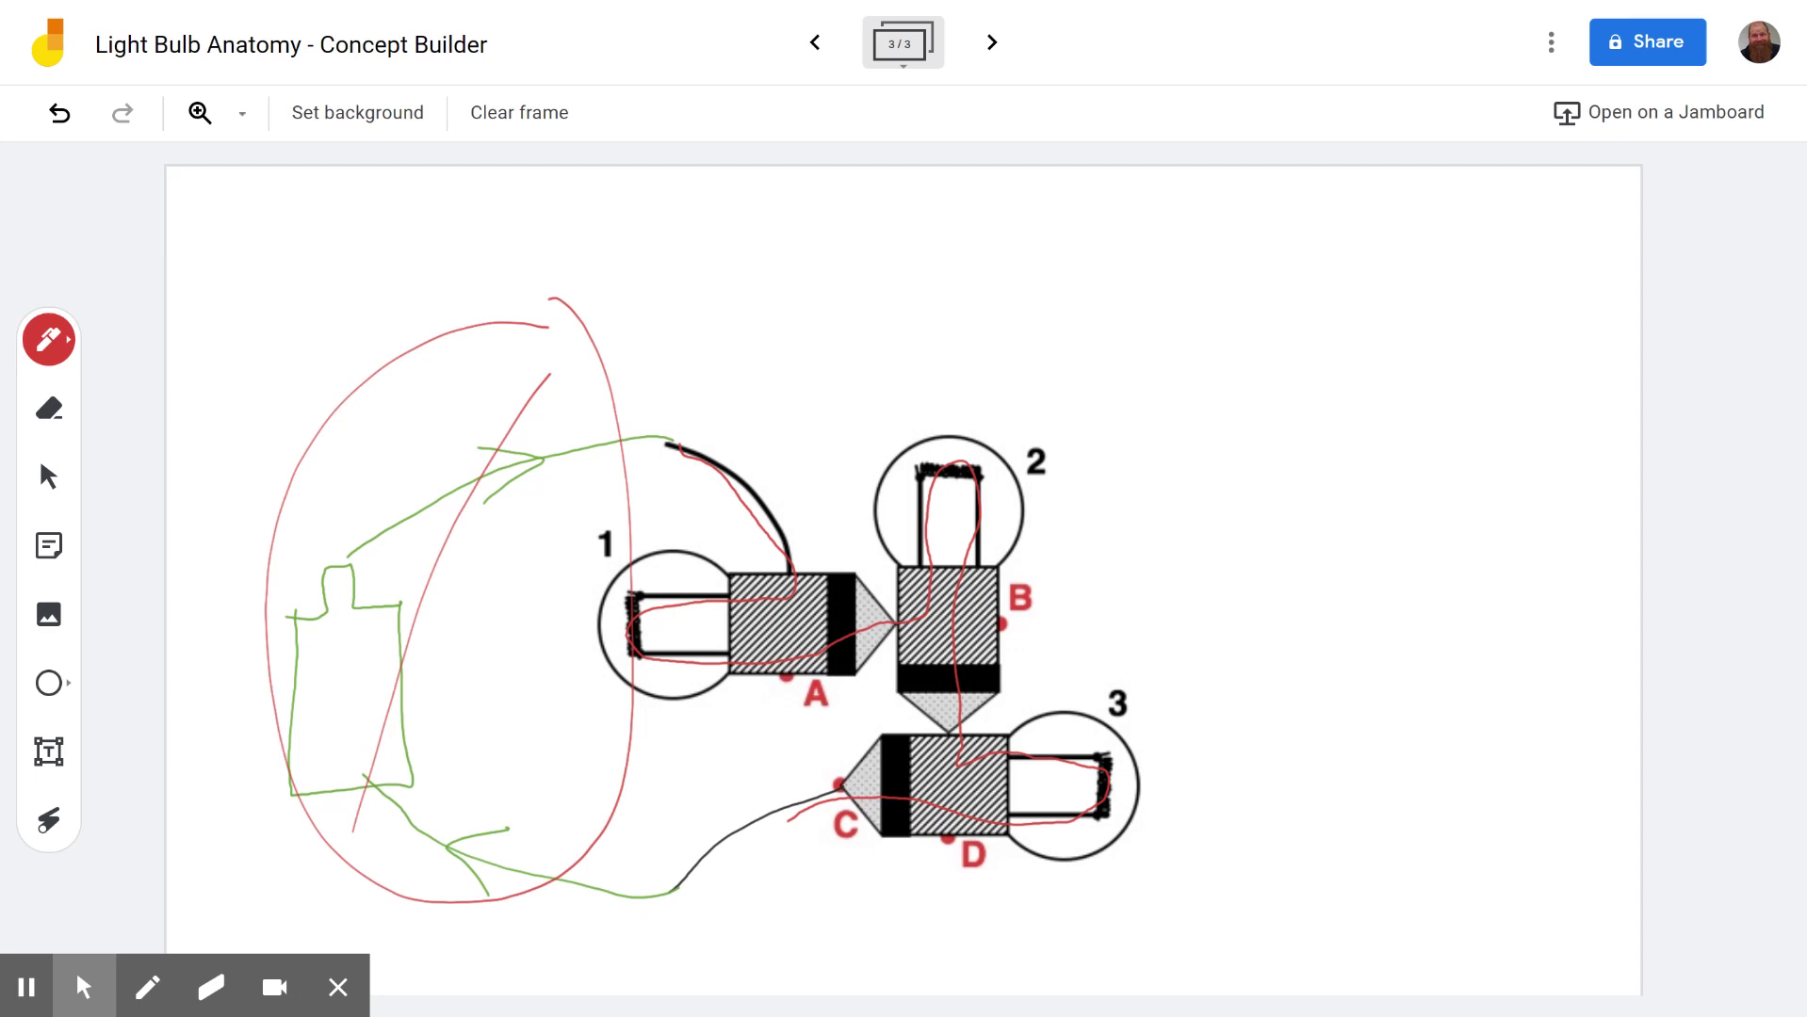
- In black, sketch a sideways bulb at the top right with wires below and to its right
{"action": "left_click", "coordinate": [48, 339]}
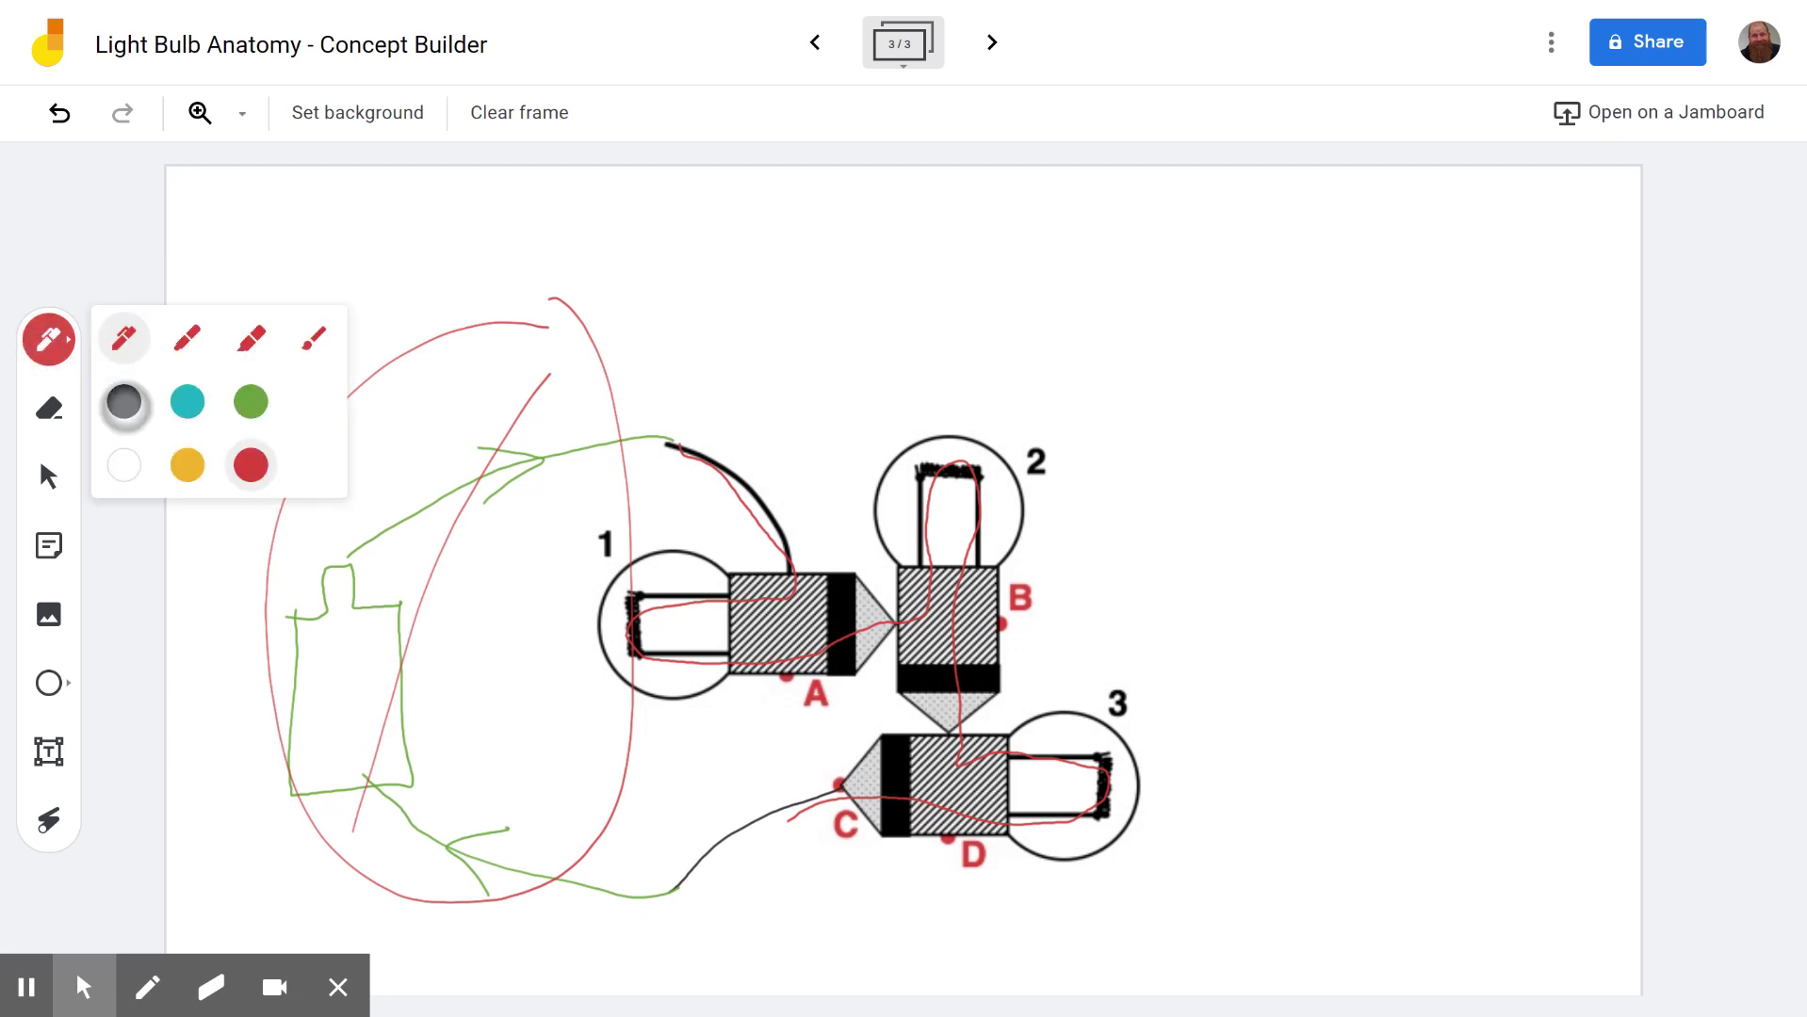
{"action": "left_click", "coordinate": [126, 403]}
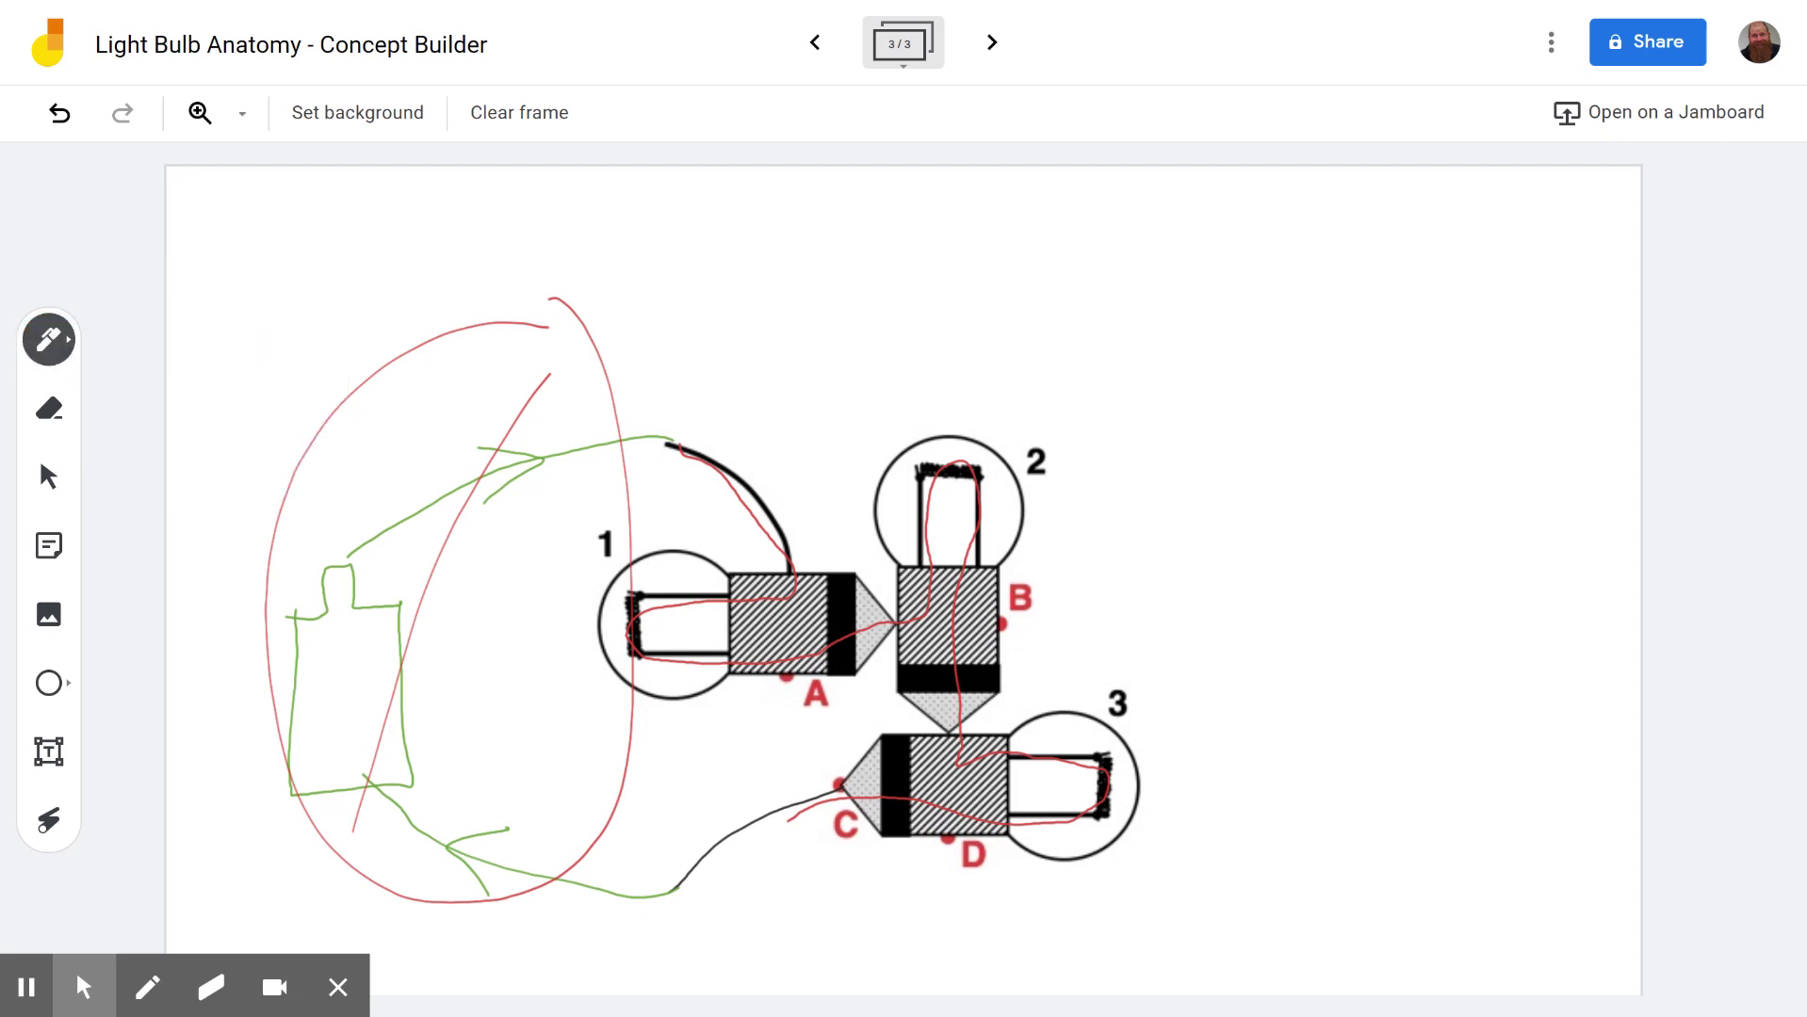
{"action": "mouse_move", "coordinate": [1131, 255]}
{"action": "left_mouse_down"}
{"action": "mouse_move", "coordinate": [1004, 322]}
{"action": "mouse_move", "coordinate": [1112, 360]}
{"action": "mouse_move", "coordinate": [1142, 325]}
{"action": "mouse_move", "coordinate": [1261, 340]}
{"action": "mouse_move", "coordinate": [1243, 255]}
{"action": "mouse_move", "coordinate": [1336, 289]}
{"action": "mouse_move", "coordinate": [1336, 243]}
{"action": "mouse_move", "coordinate": [1335, 350]}
{"action": "mouse_move", "coordinate": [1361, 390]}
{"action": "mouse_move", "coordinate": [1420, 355]}
{"action": "mouse_move", "coordinate": [1420, 217]}
{"action": "mouse_move", "coordinate": [1319, 234]}
{"action": "left_mouse_up"}
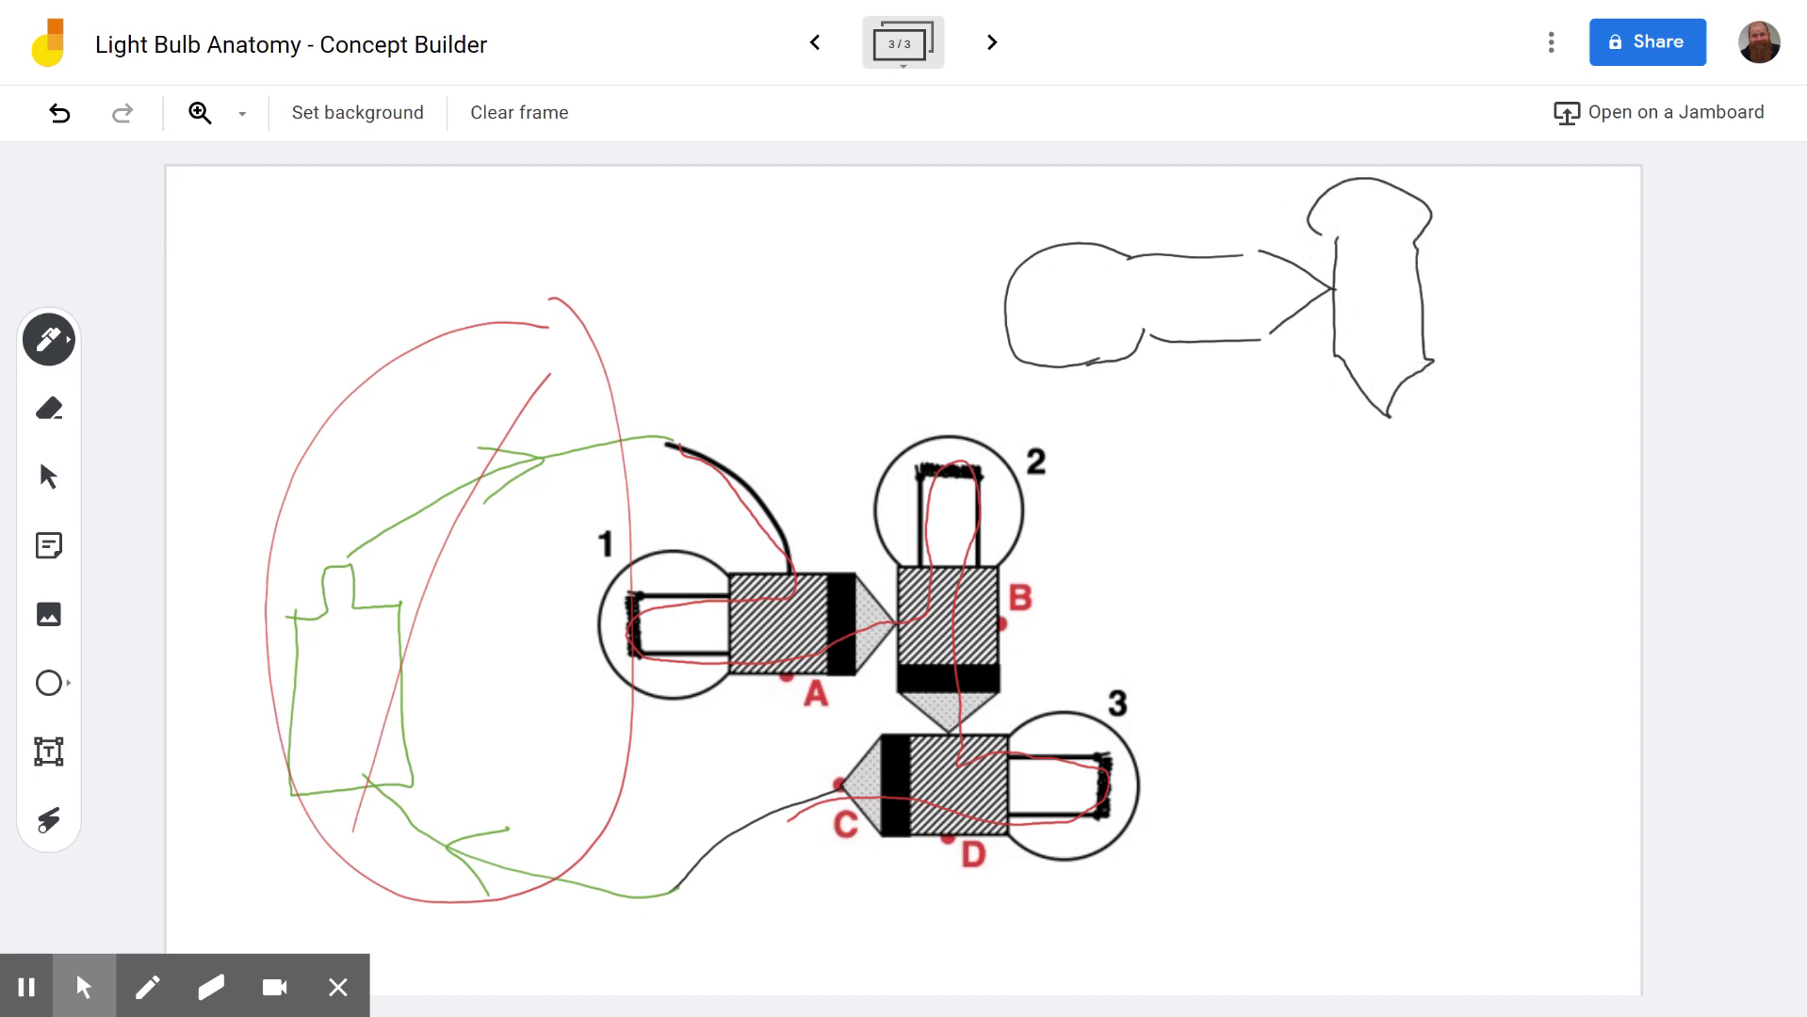
{"action": "left_click_drag", "start_coordinate": [1221, 351], "coordinate": [1202, 426]}
{"action": "left_click_drag", "start_coordinate": [1432, 302], "coordinate": [1548, 274]}
- Trace the current through the sideways bulb sketch with a red line
{"action": "left_click", "coordinate": [48, 339]}
{"action": "left_click", "coordinate": [250, 465]}
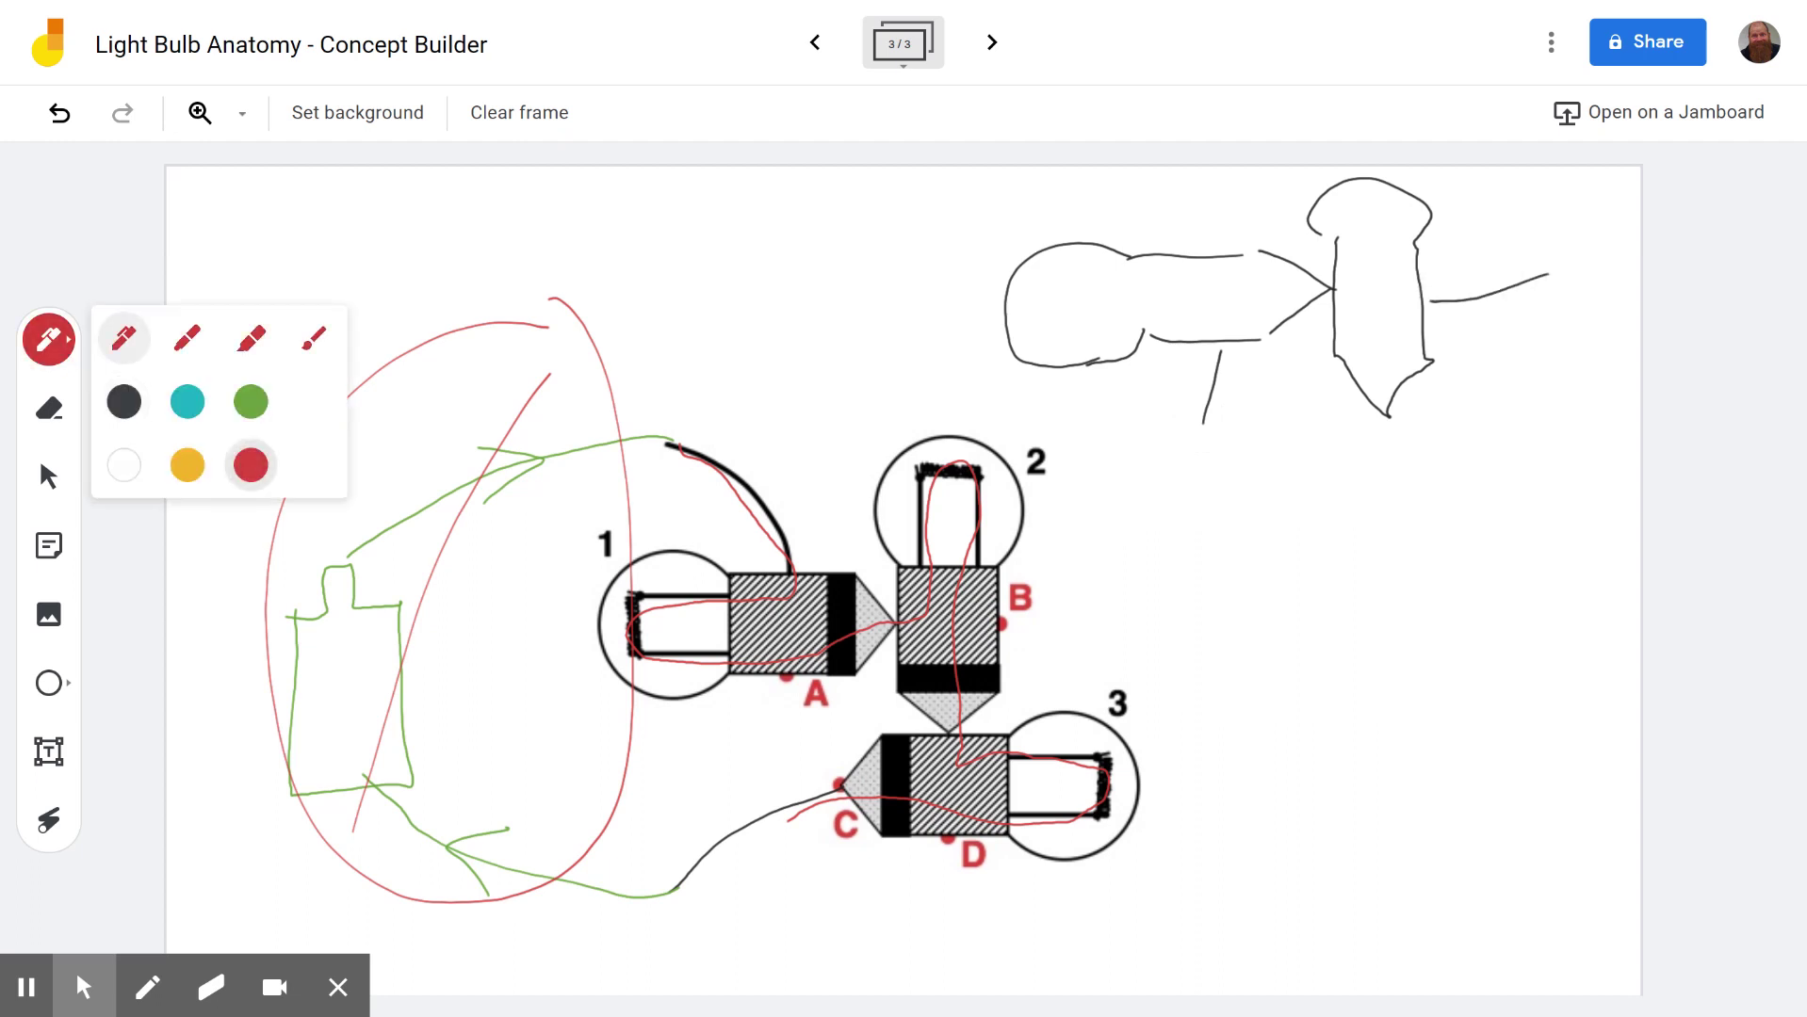
{"action": "mouse_move", "coordinate": [1196, 468]}
{"action": "left_mouse_down"}
{"action": "mouse_move", "coordinate": [1205, 400]}
{"action": "mouse_move", "coordinate": [1178, 330]}
{"action": "mouse_move", "coordinate": [1085, 315]}
{"action": "mouse_move", "coordinate": [1103, 292]}
{"action": "mouse_move", "coordinate": [1461, 295]}
{"action": "mouse_move", "coordinate": [1575, 268]}
{"action": "left_mouse_up"}
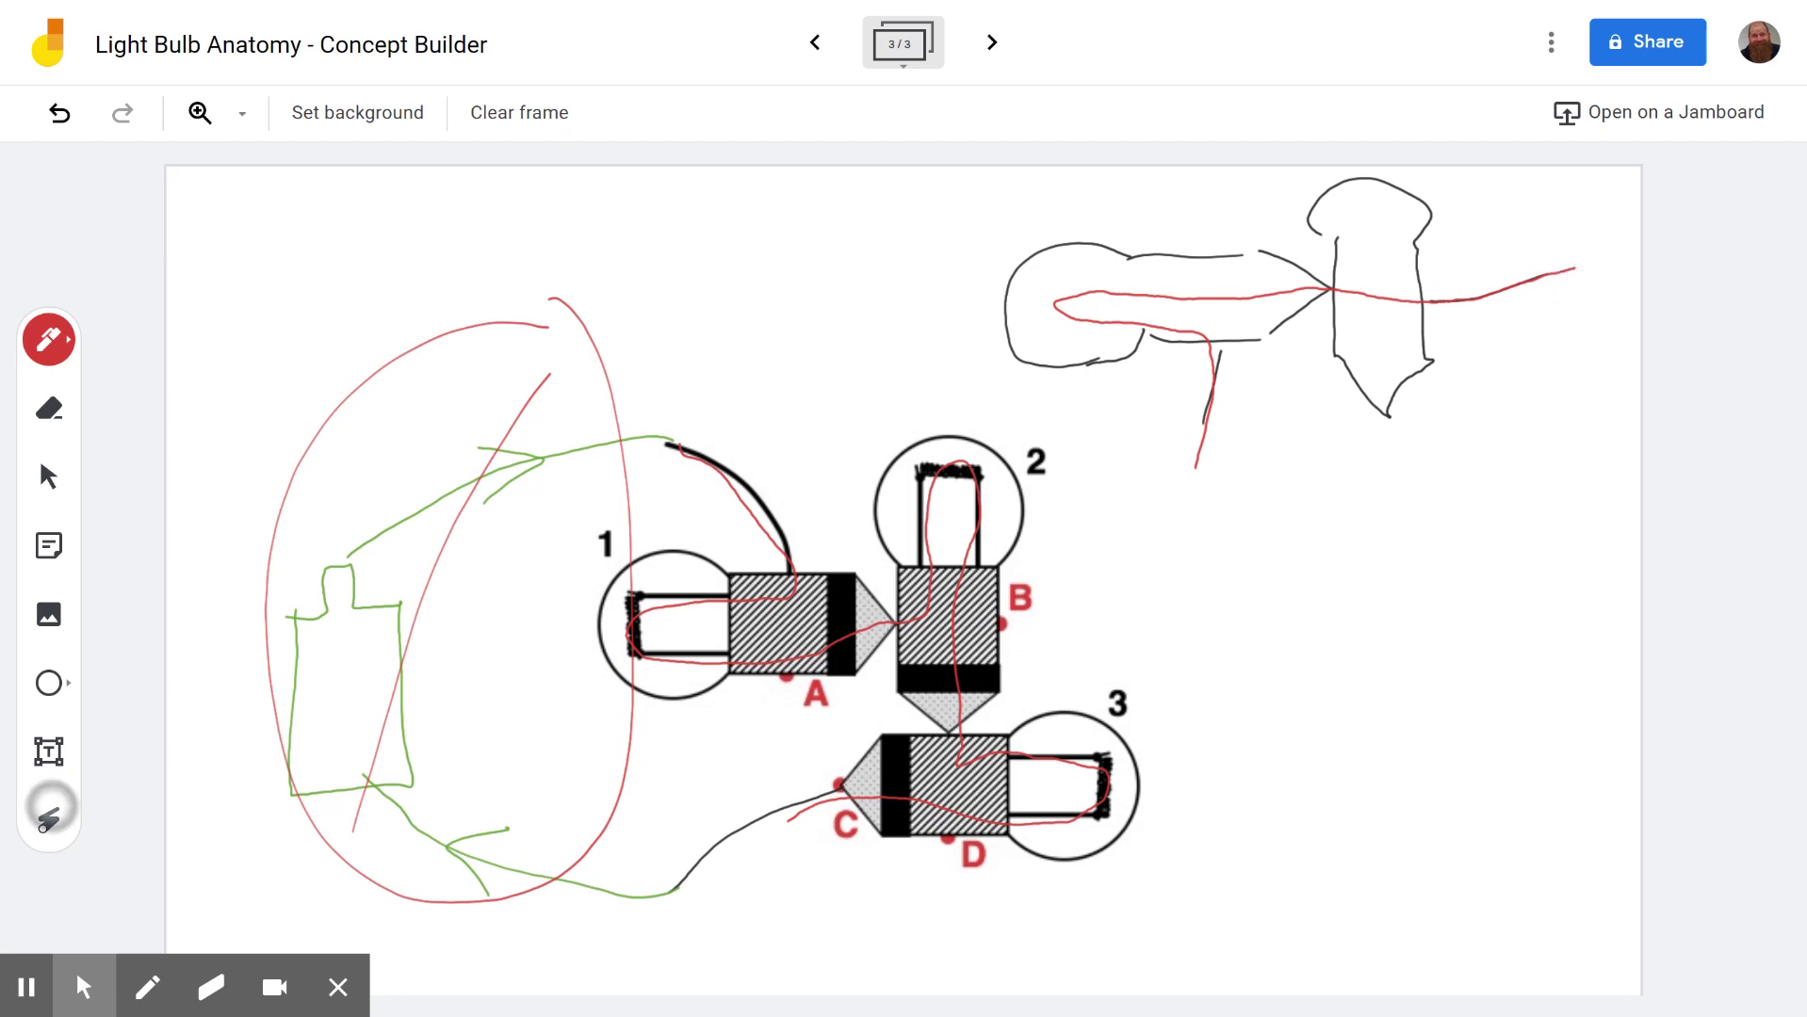
- Laser-point along the bulb sketch and its red current path
{"action": "left_click", "coordinate": [49, 820]}
{"action": "mouse_move", "coordinate": [1397, 211]}
{"action": "left_mouse_down"}
{"action": "mouse_move", "coordinate": [1318, 224]}
{"action": "mouse_move", "coordinate": [1329, 253]}
{"action": "left_mouse_up"}
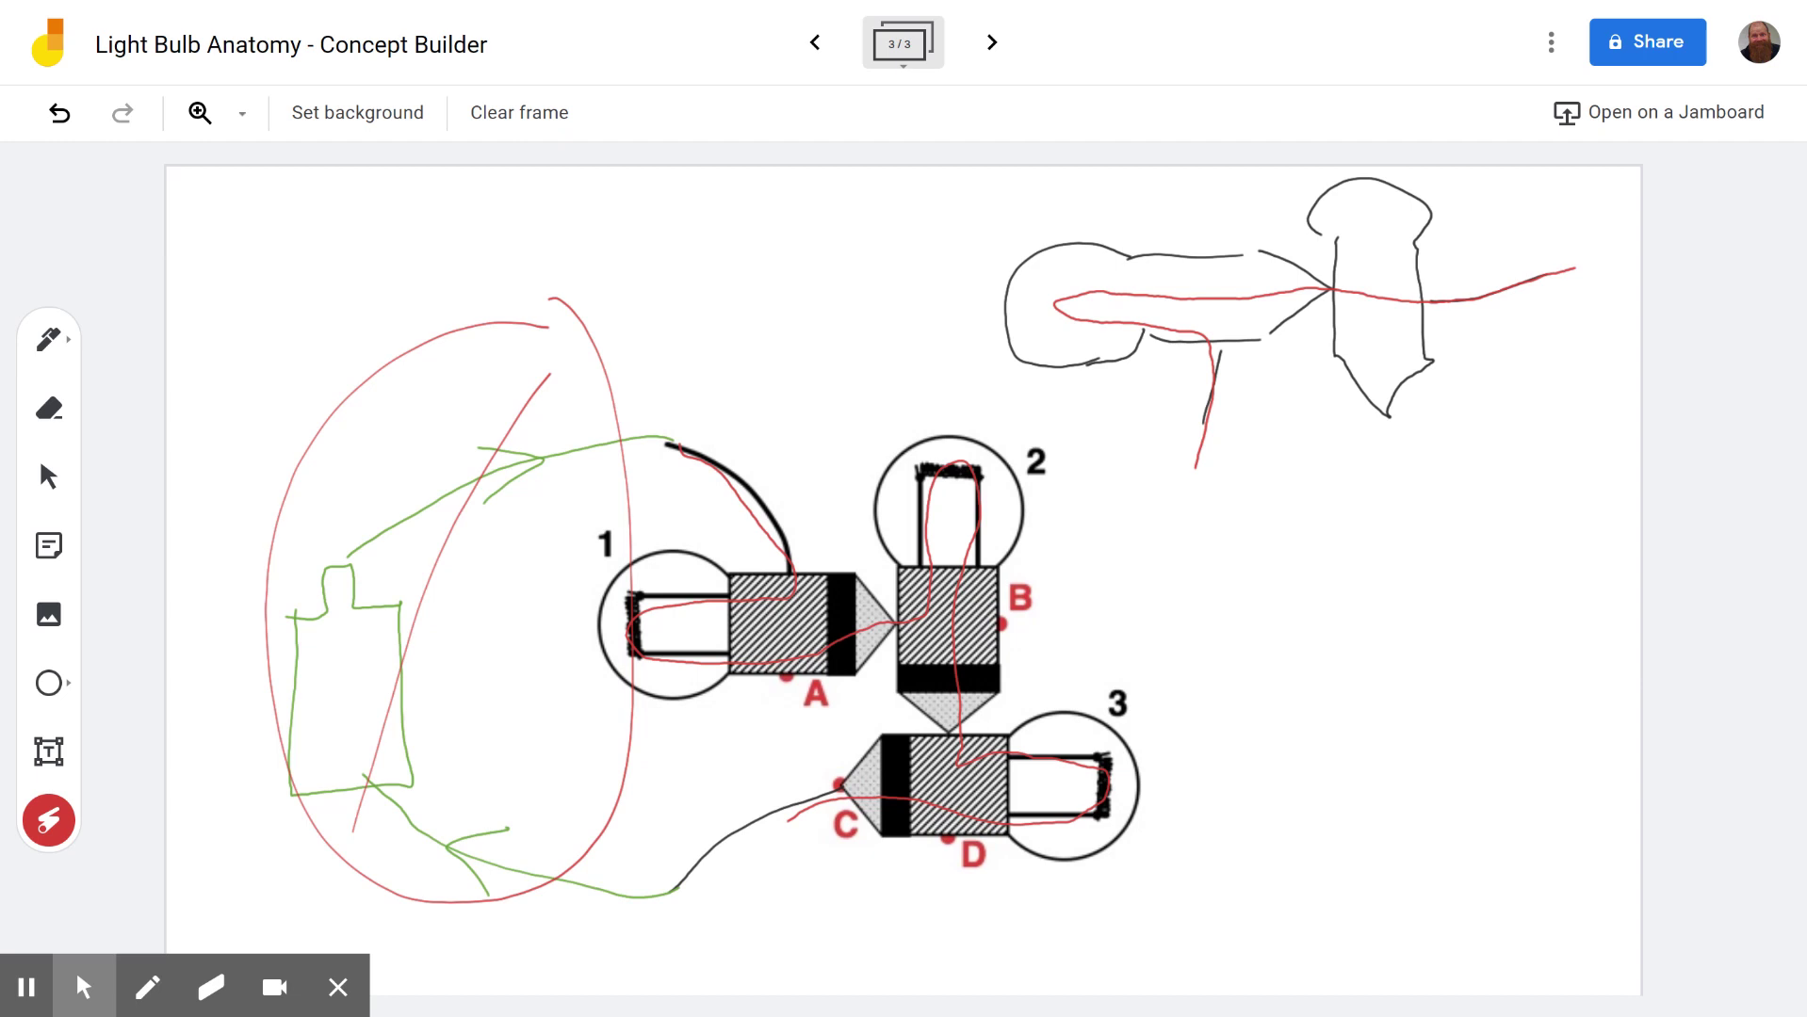
{"action": "left_click_drag", "start_coordinate": [1300, 300], "coordinate": [1601, 267]}
{"action": "left_click_drag", "start_coordinate": [1389, 417], "coordinate": [1430, 520]}
{"action": "mouse_move", "coordinate": [1278, 317]}
{"action": "left_mouse_down"}
{"action": "mouse_move", "coordinate": [1375, 266]}
{"action": "mouse_move", "coordinate": [1413, 533]}
{"action": "left_mouse_up"}
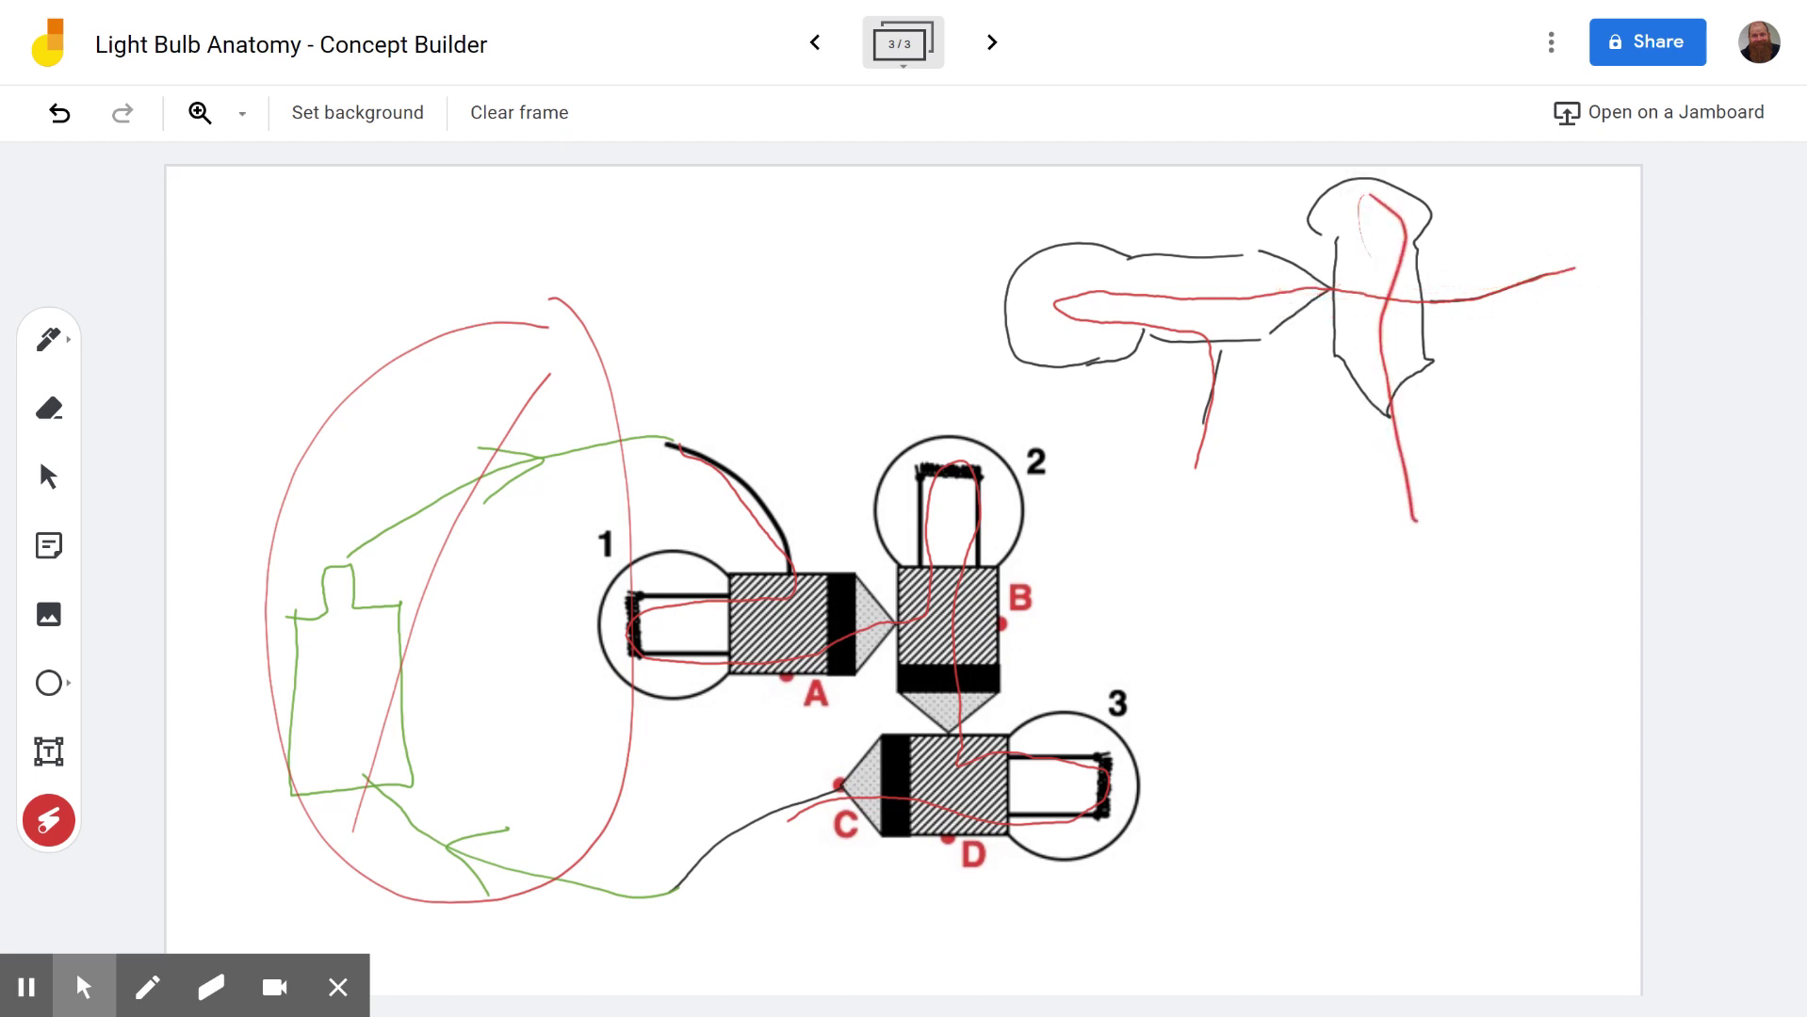
{"action": "mouse_move", "coordinate": [1436, 299]}
{"action": "left_mouse_down"}
{"action": "mouse_move", "coordinate": [1517, 270]}
{"action": "mouse_move", "coordinate": [1411, 294]}
{"action": "left_mouse_up"}
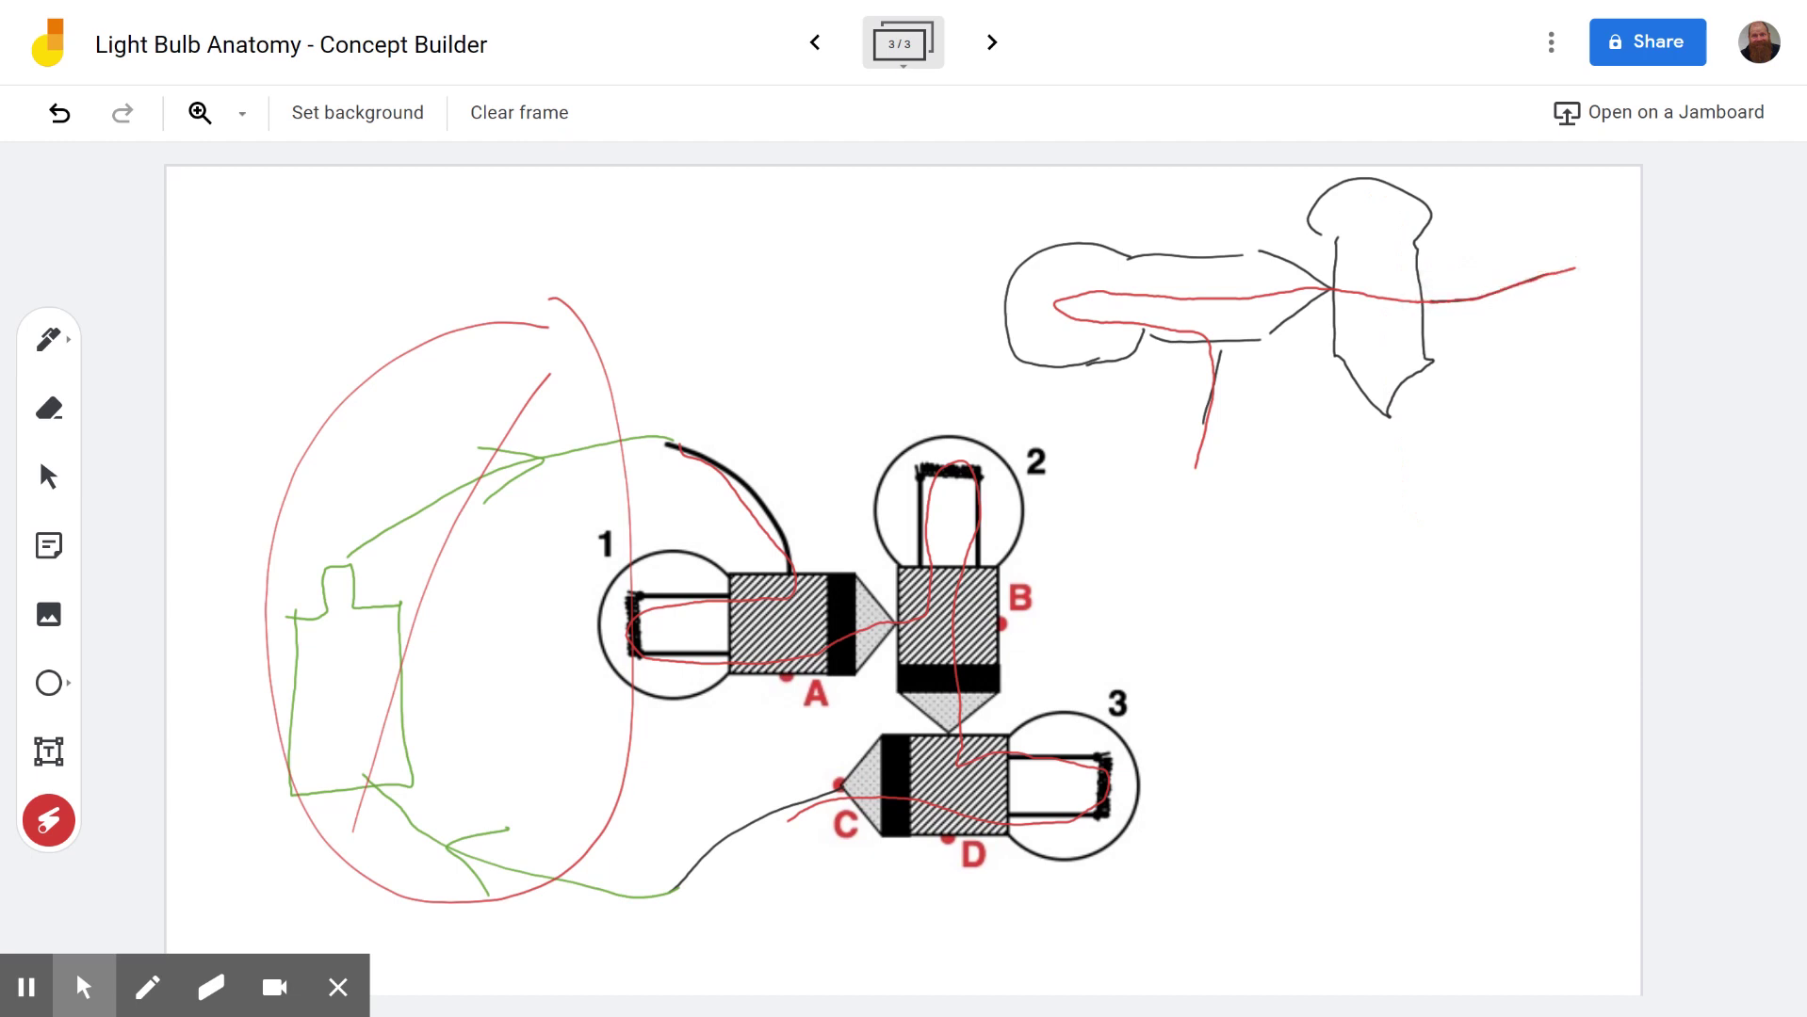
- Erase the red current lines across bulbs 1 and 3, leaving small fragments
{"action": "left_click", "coordinate": [49, 408]}
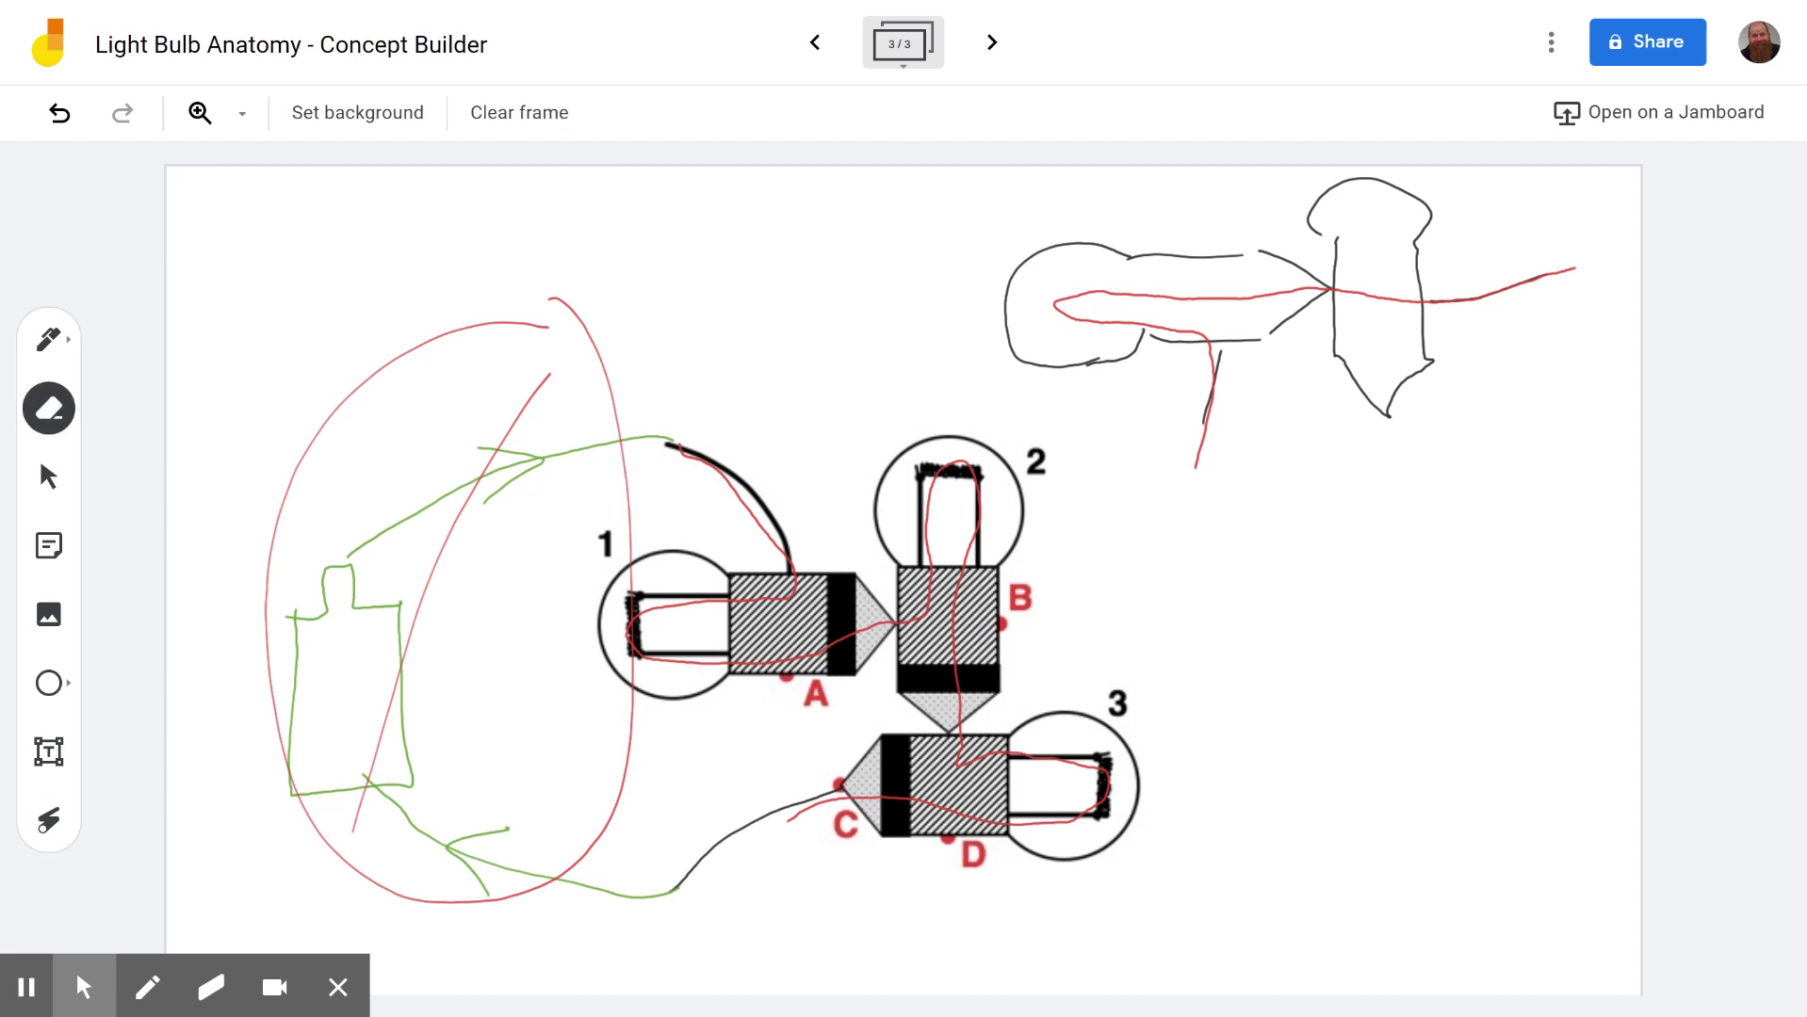
{"action": "mouse_move", "coordinate": [689, 649]}
{"action": "left_mouse_down"}
{"action": "mouse_move", "coordinate": [730, 385]}
{"action": "mouse_move", "coordinate": [666, 604]}
{"action": "mouse_move", "coordinate": [731, 573]}
{"action": "mouse_move", "coordinate": [709, 706]}
{"action": "mouse_move", "coordinate": [766, 710]}
{"action": "mouse_move", "coordinate": [940, 481]}
{"action": "mouse_move", "coordinate": [927, 563]}
{"action": "mouse_move", "coordinate": [951, 650]}
{"action": "mouse_move", "coordinate": [984, 526]}
{"action": "mouse_move", "coordinate": [991, 796]}
{"action": "left_mouse_up"}
{"action": "mouse_move", "coordinate": [1055, 744]}
{"action": "left_mouse_down"}
{"action": "mouse_move", "coordinate": [994, 759]}
{"action": "mouse_move", "coordinate": [1116, 801]}
{"action": "mouse_move", "coordinate": [821, 810]}
{"action": "mouse_move", "coordinate": [961, 820]}
{"action": "left_mouse_up"}
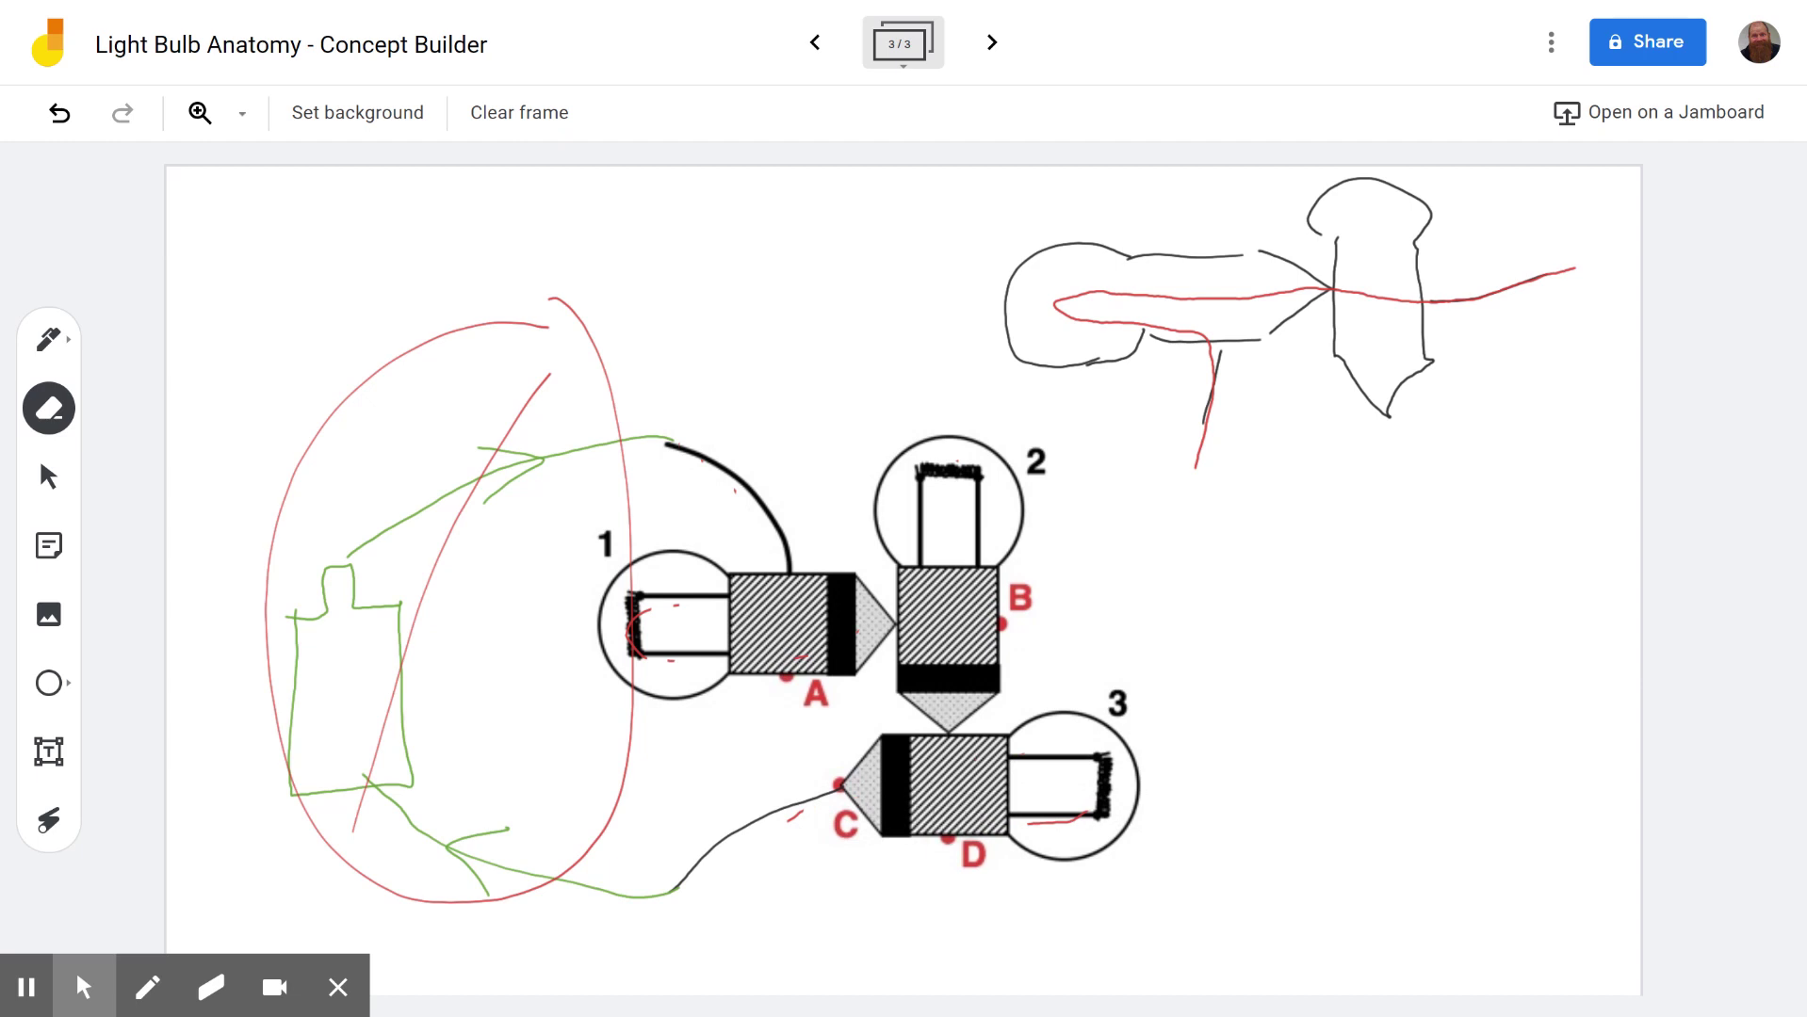
- Scribble red over the filaments of bulbs 1 and 2, then trace the wire into bulb 1 with the laser
{"action": "left_click", "coordinate": [48, 339]}
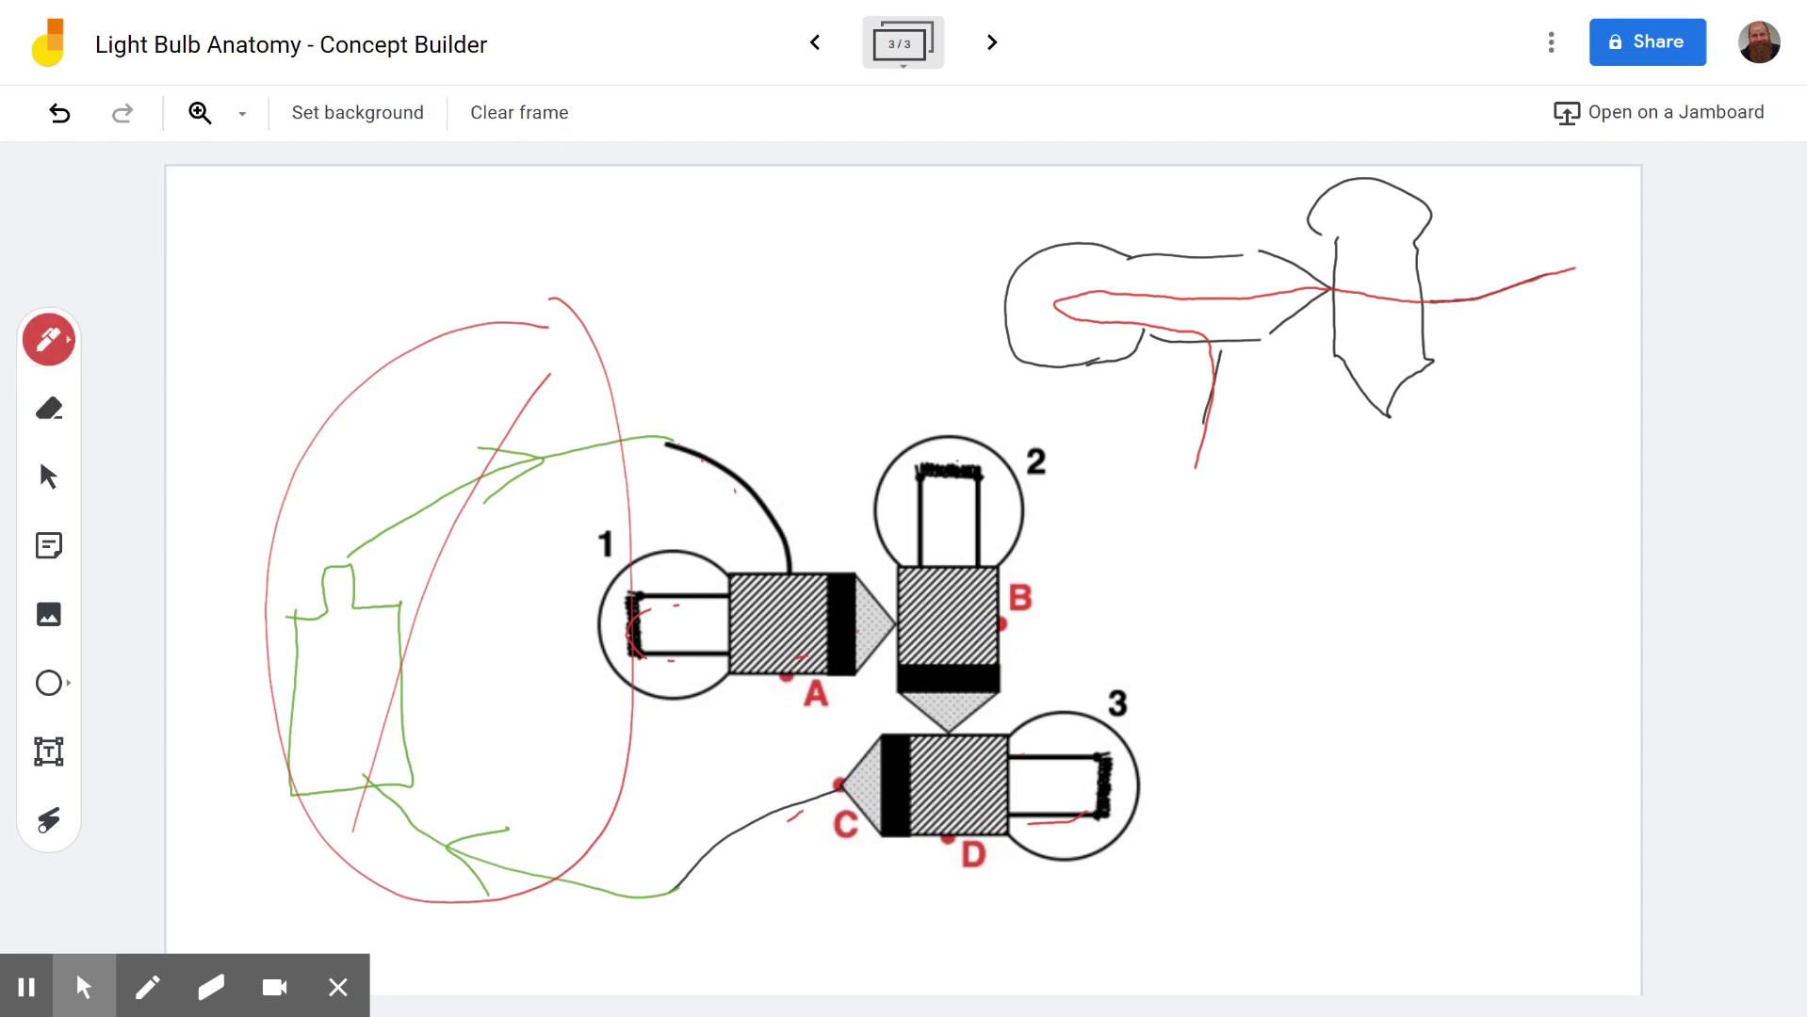
{"action": "mouse_move", "coordinate": [640, 612]}
{"action": "left_mouse_down"}
{"action": "mouse_move", "coordinate": [669, 633]}
{"action": "mouse_move", "coordinate": [649, 641]}
{"action": "left_mouse_up"}
{"action": "left_click_drag", "start_coordinate": [928, 463], "coordinate": [985, 468]}
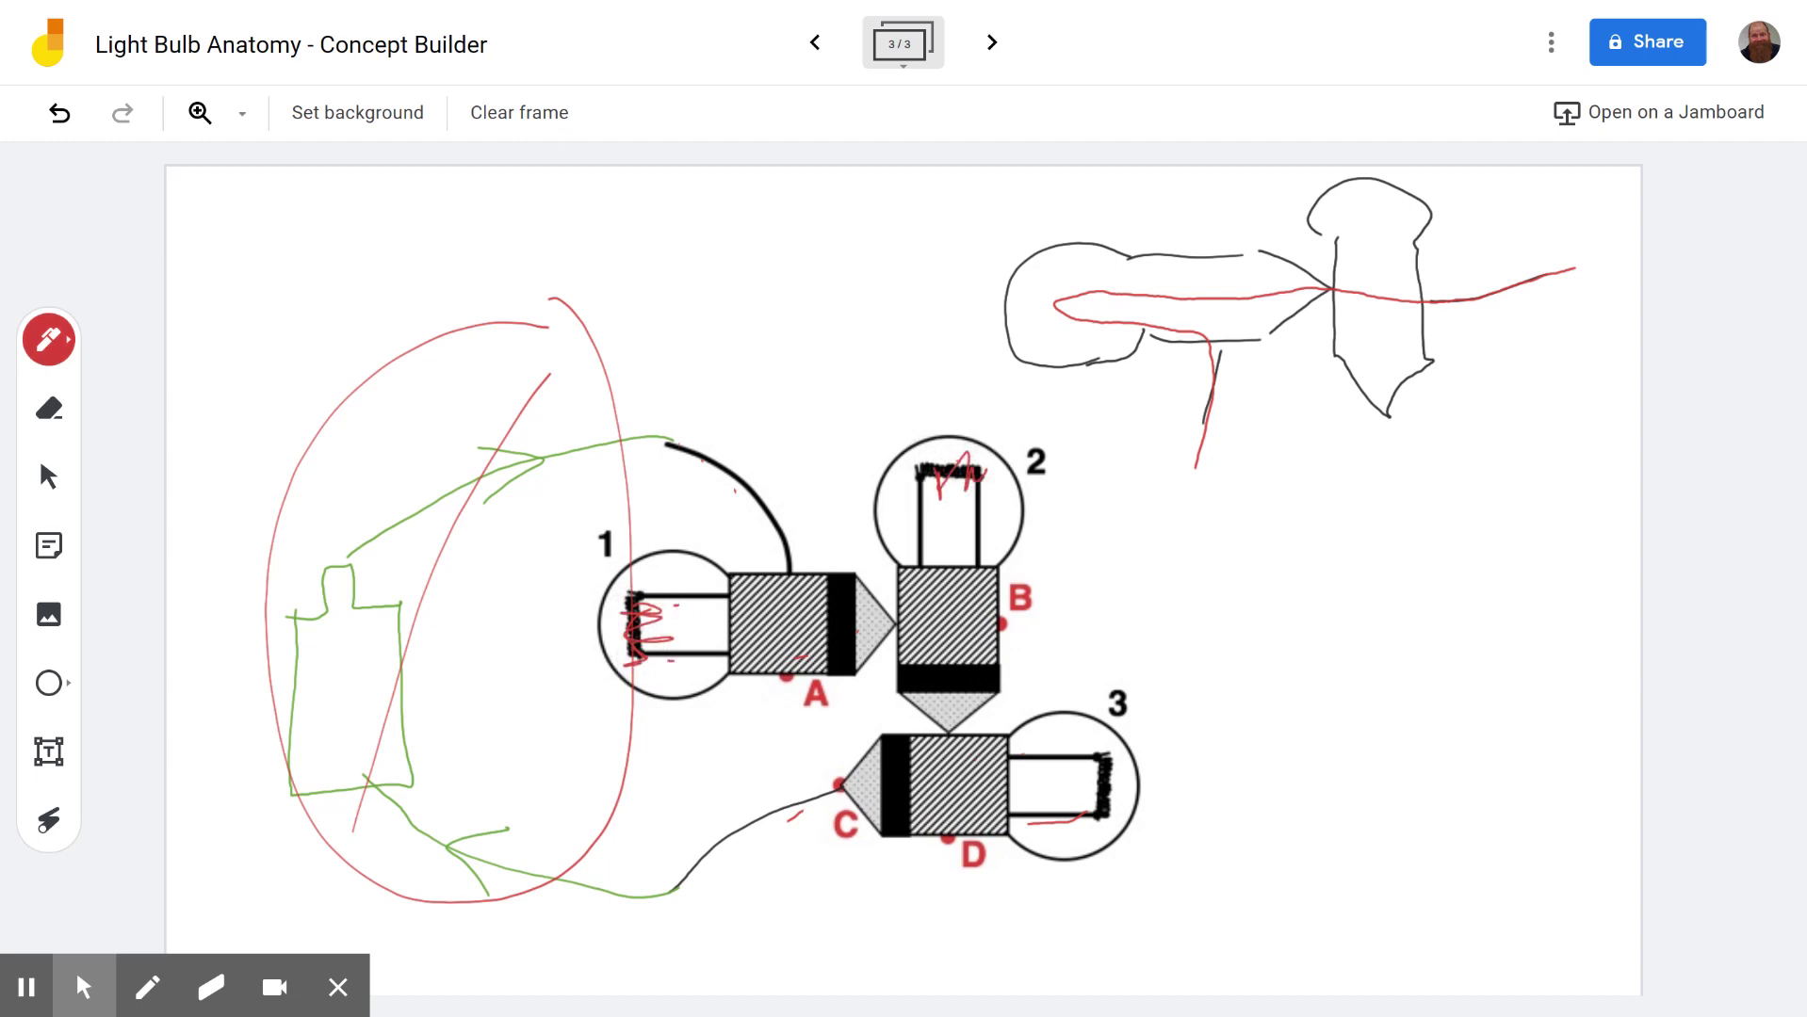
{"action": "left_click", "coordinate": [48, 821]}
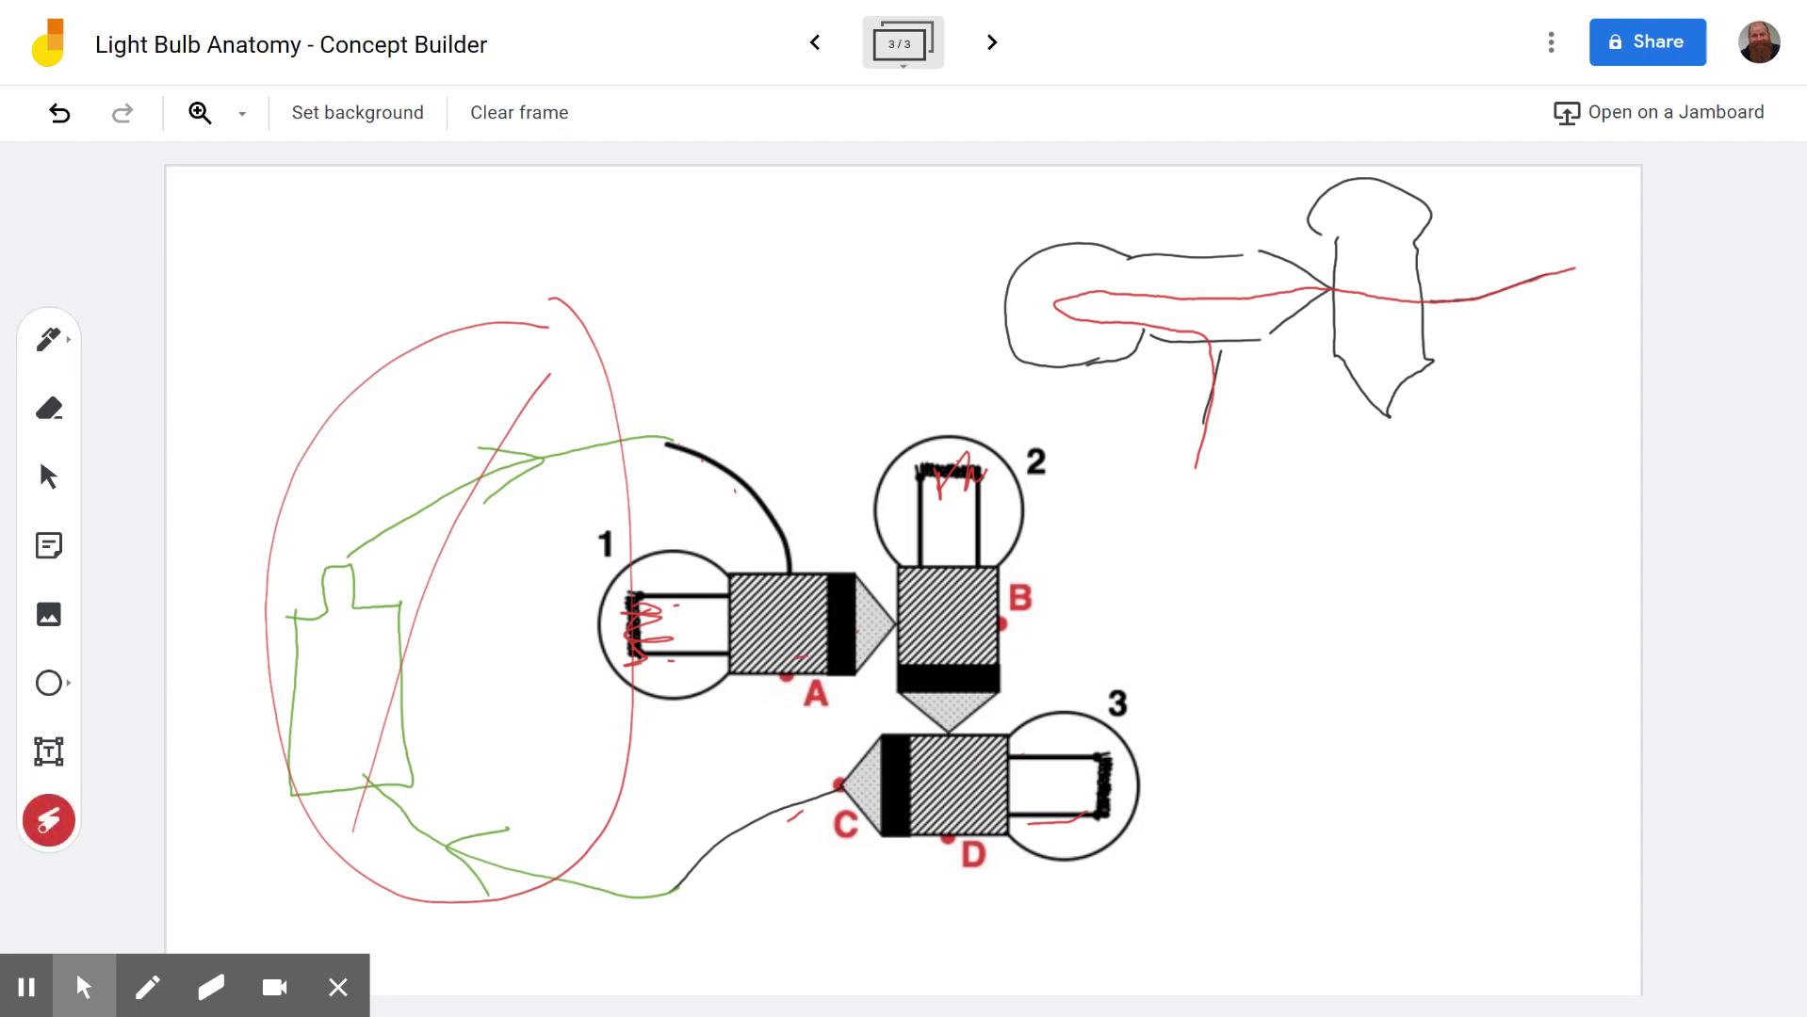
{"action": "mouse_move", "coordinate": [669, 441]}
{"action": "left_mouse_down"}
{"action": "mouse_move", "coordinate": [766, 513]}
{"action": "mouse_move", "coordinate": [758, 605]}
{"action": "mouse_move", "coordinate": [661, 613]}
{"action": "mouse_move", "coordinate": [634, 642]}
{"action": "mouse_move", "coordinate": [926, 631]}
{"action": "mouse_move", "coordinate": [923, 480]}
{"action": "mouse_move", "coordinate": [956, 471]}
{"action": "mouse_move", "coordinate": [972, 551]}
{"action": "mouse_move", "coordinate": [955, 634]}
{"action": "left_mouse_up"}
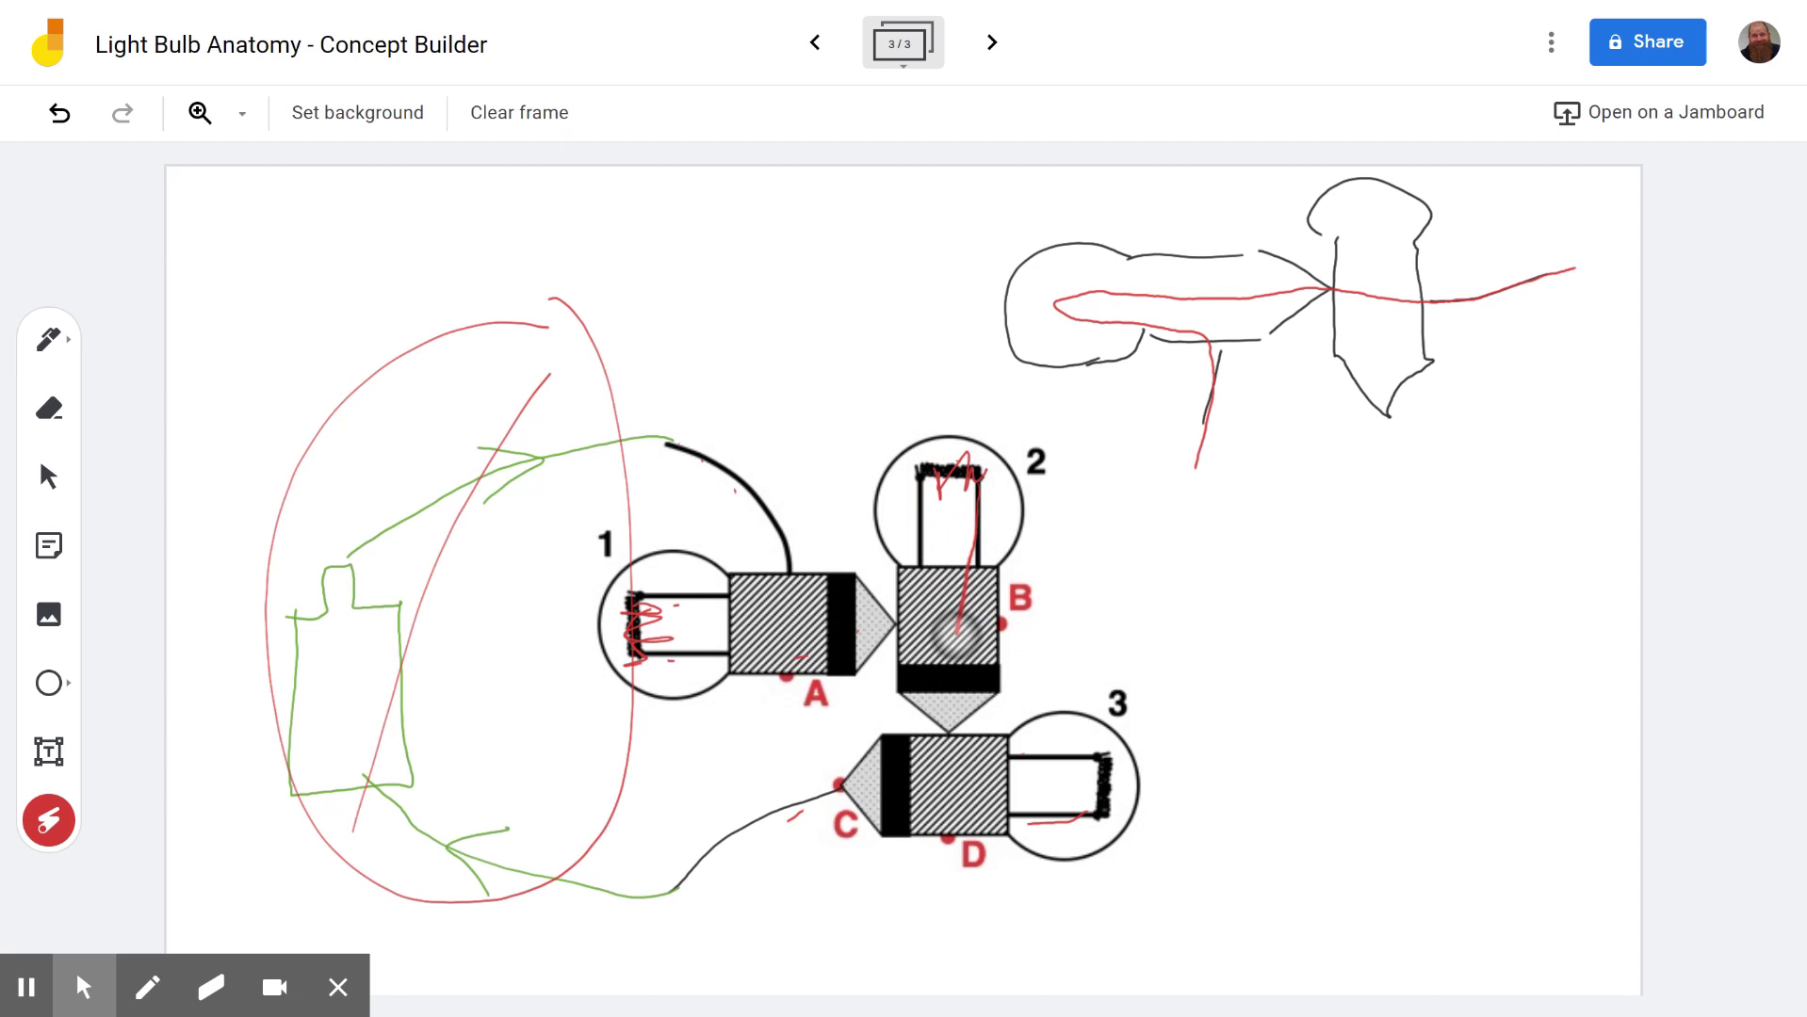
- Use the laser to trace the path through bulb 2, the wire at D, and the top wire into bulb 1
{"action": "left_click_drag", "start_coordinate": [956, 634], "coordinate": [955, 835]}
{"action": "left_click_drag", "start_coordinate": [942, 805], "coordinate": [812, 796]}
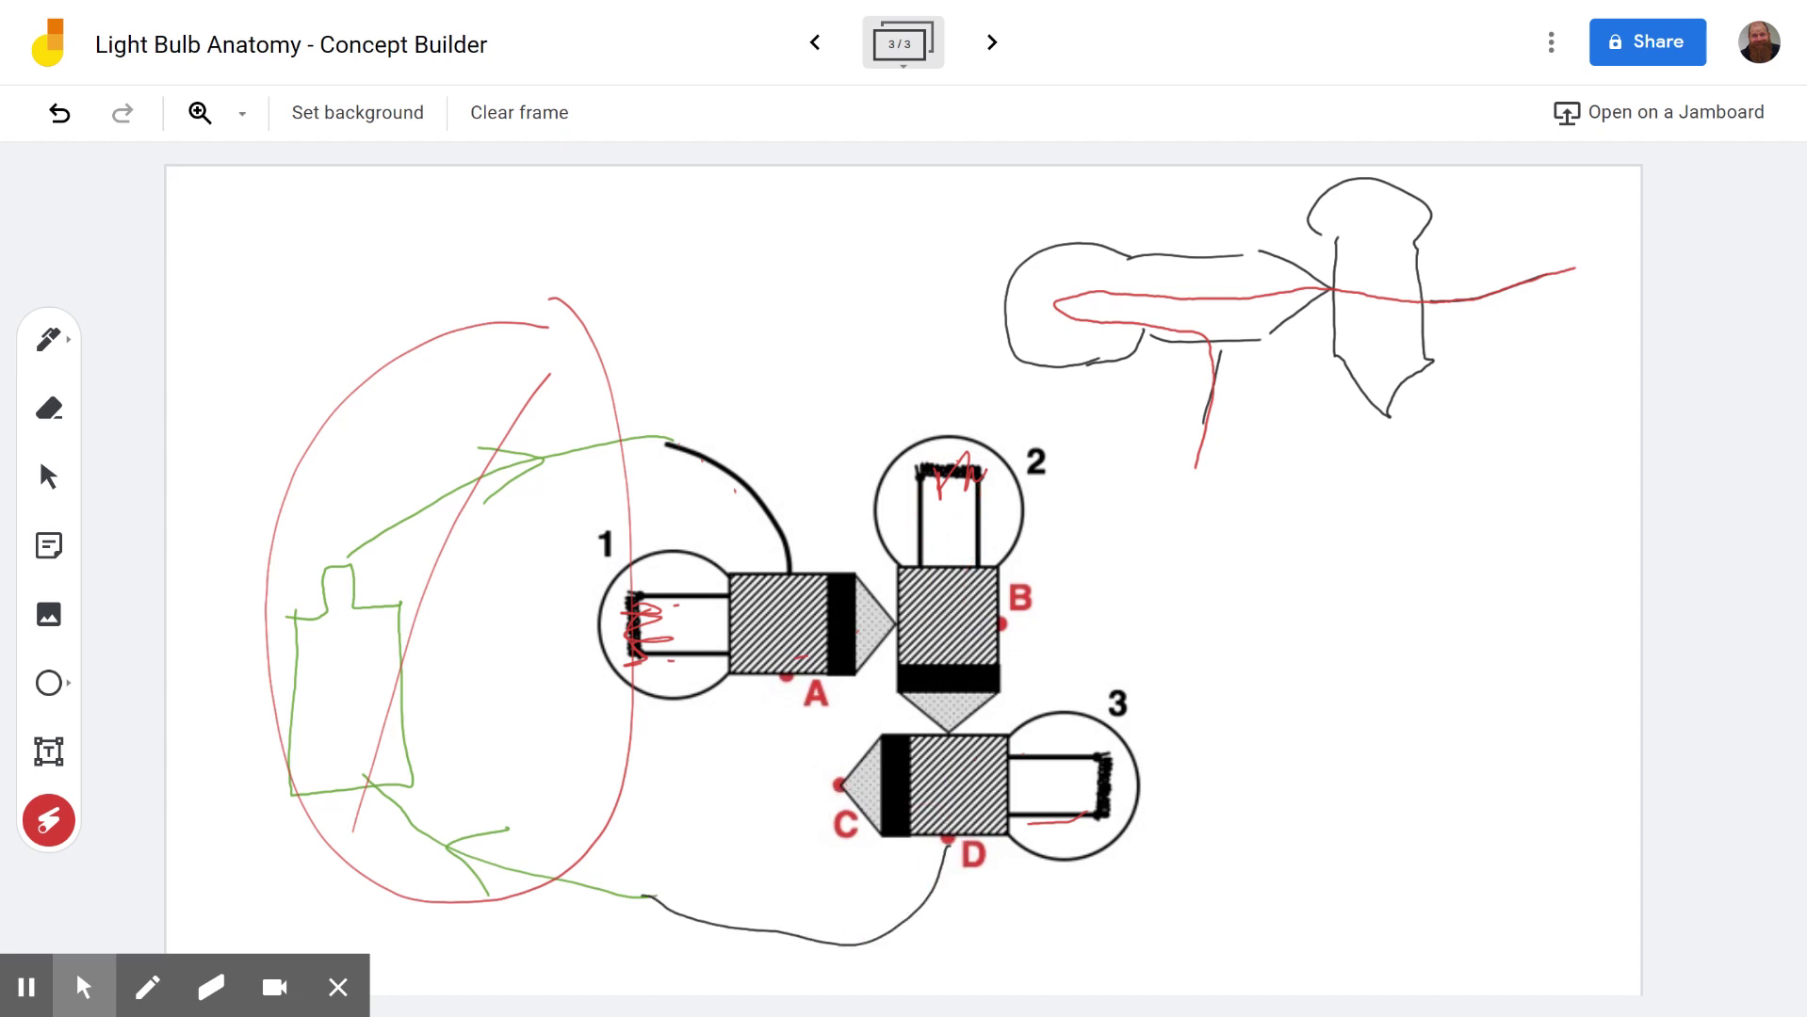
{"action": "mouse_move", "coordinate": [670, 420]}
{"action": "left_mouse_down"}
{"action": "mouse_move", "coordinate": [790, 537]}
{"action": "mouse_move", "coordinate": [630, 621]}
{"action": "mouse_move", "coordinate": [650, 627]}
{"action": "mouse_move", "coordinate": [911, 625]}
{"action": "mouse_move", "coordinate": [947, 452]}
{"action": "mouse_move", "coordinate": [971, 528]}
{"action": "mouse_move", "coordinate": [939, 692]}
{"action": "mouse_move", "coordinate": [947, 890]}
{"action": "left_mouse_up"}
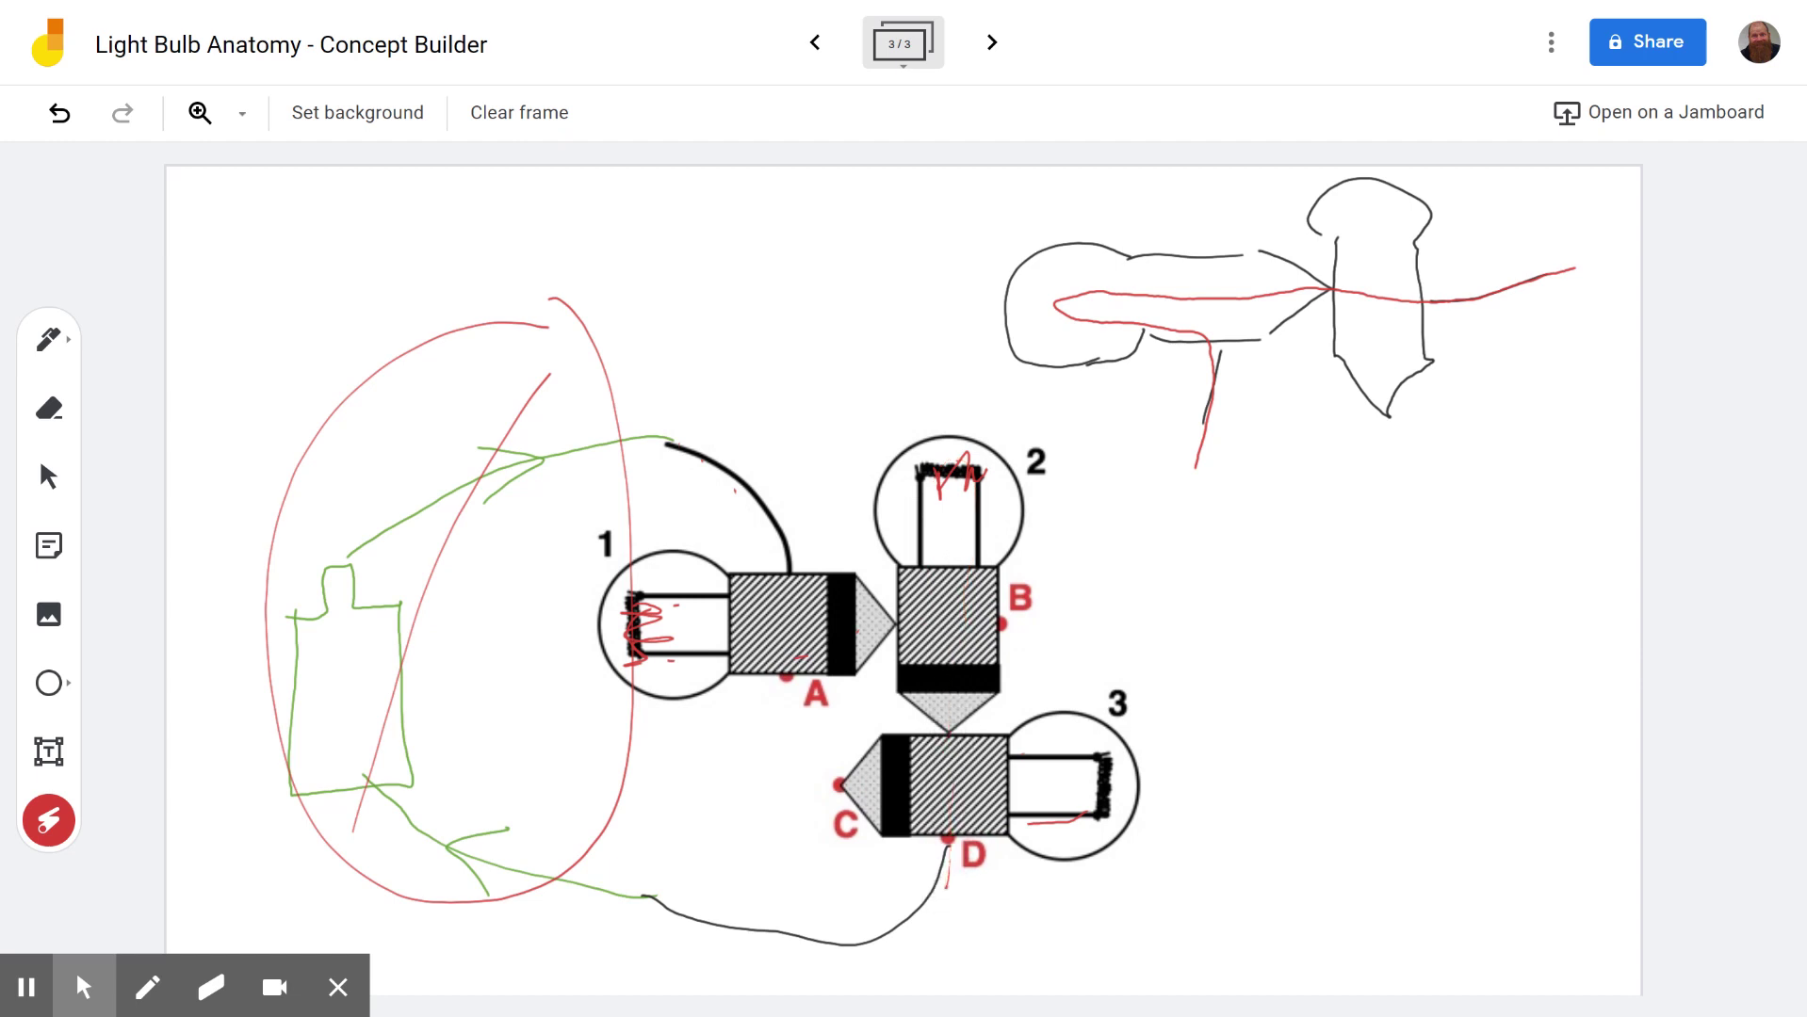